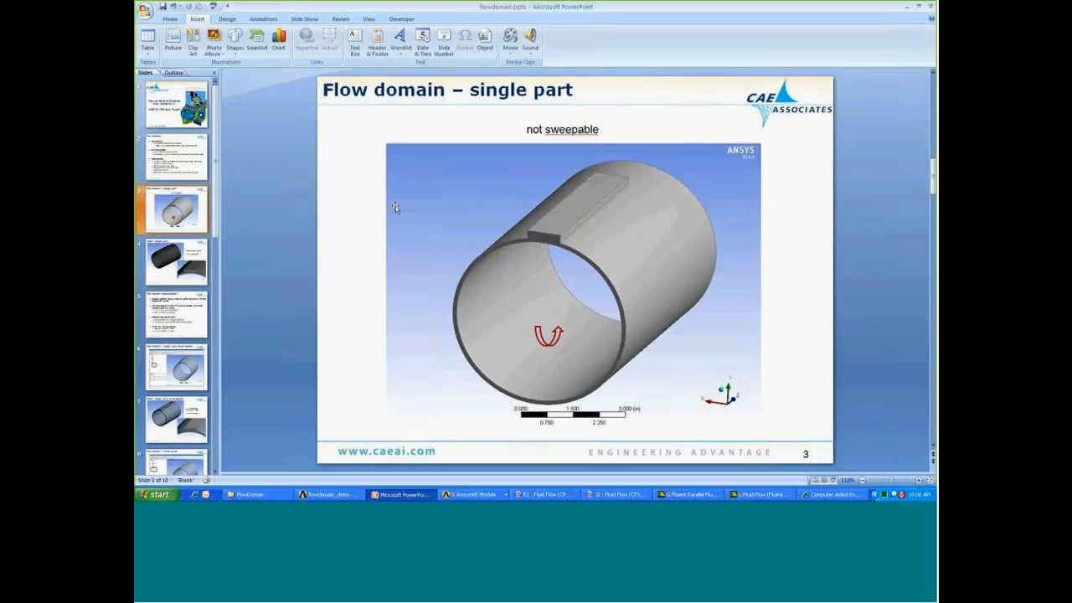
- Advance to the "Mesh – single part" slide and switch to the B: Fluid Flow (CFX) Meshing window, maximized
key("Down")
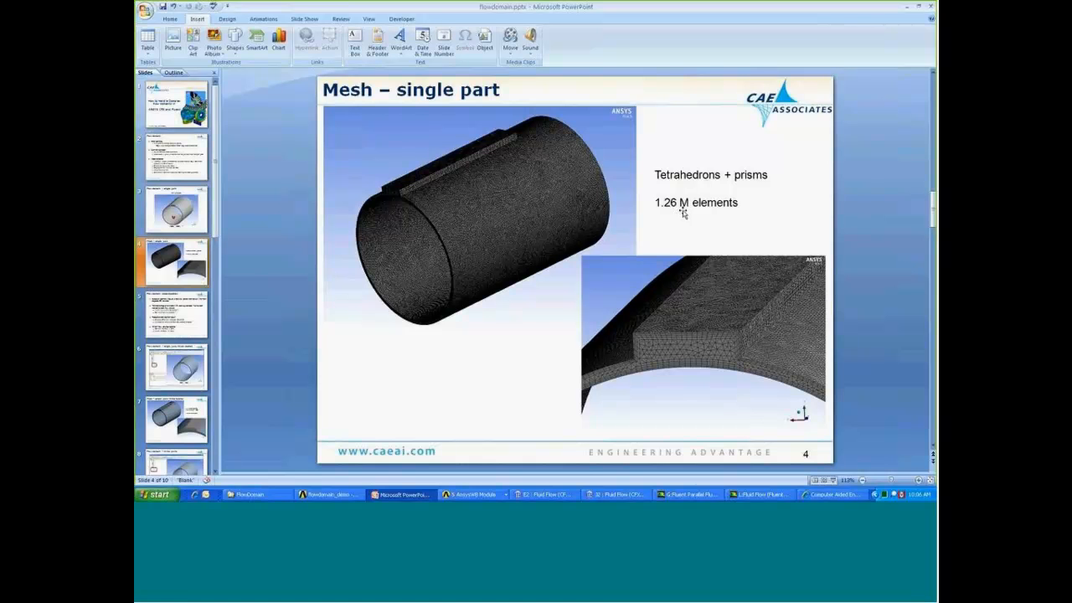
left_click(473, 494)
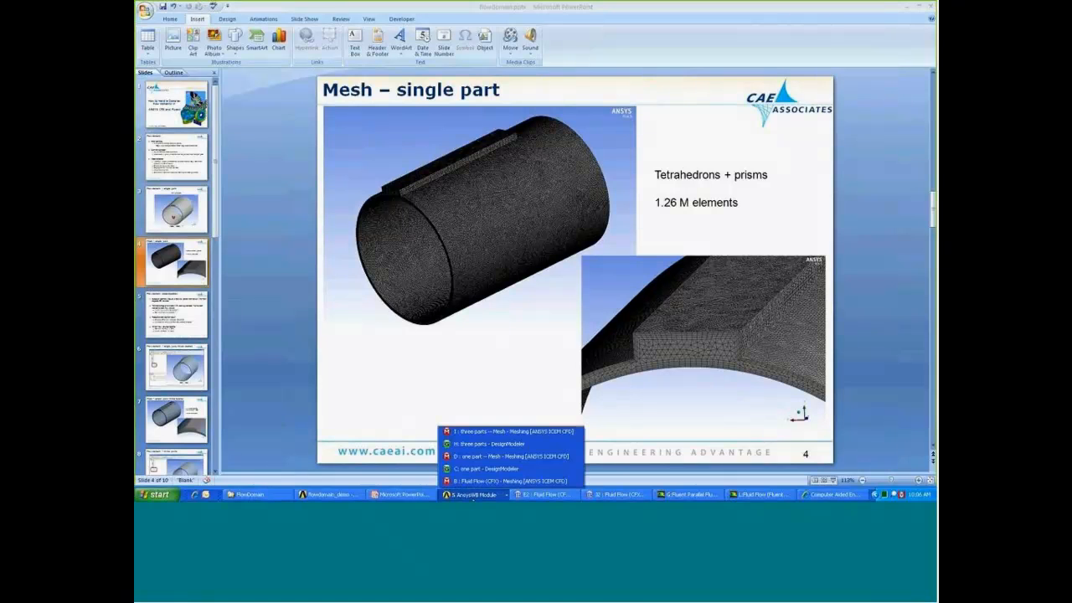
left_click(482, 481)
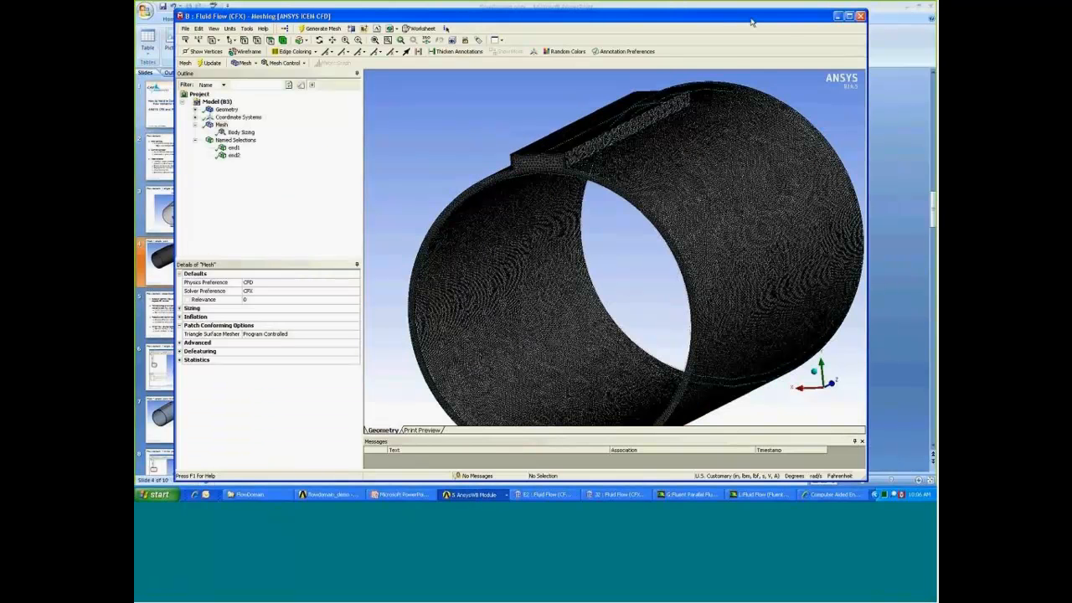
left_click_drag(760, 17, 760, 14)
left_click(848, 13)
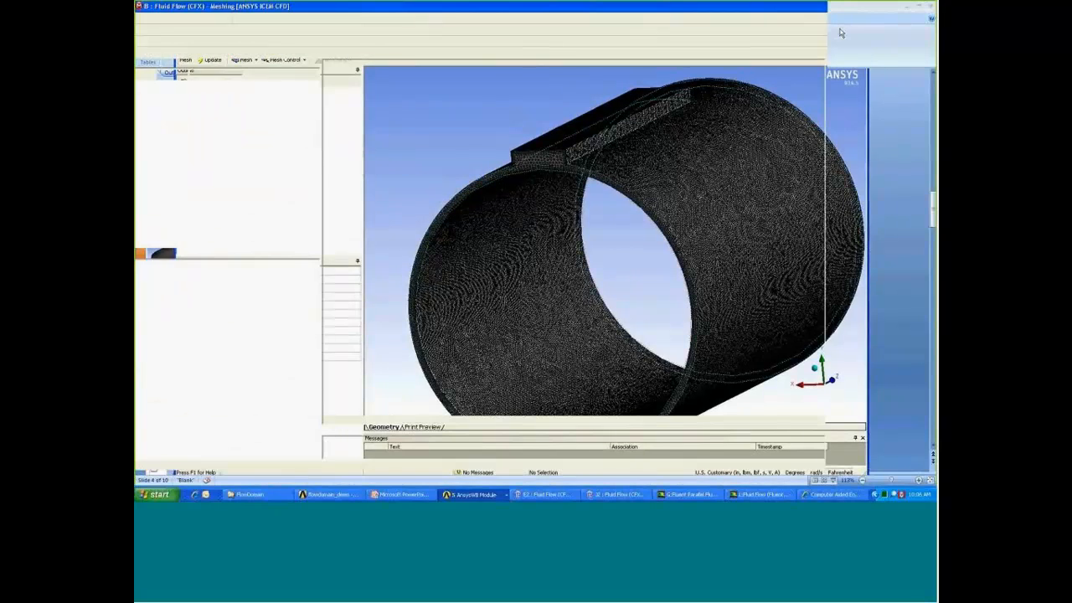
- Examine the single-part mesh on the cylinder's end face, outer wall and raised block from several angles and close up
middle_click_drag(790, 118, 792, 132)
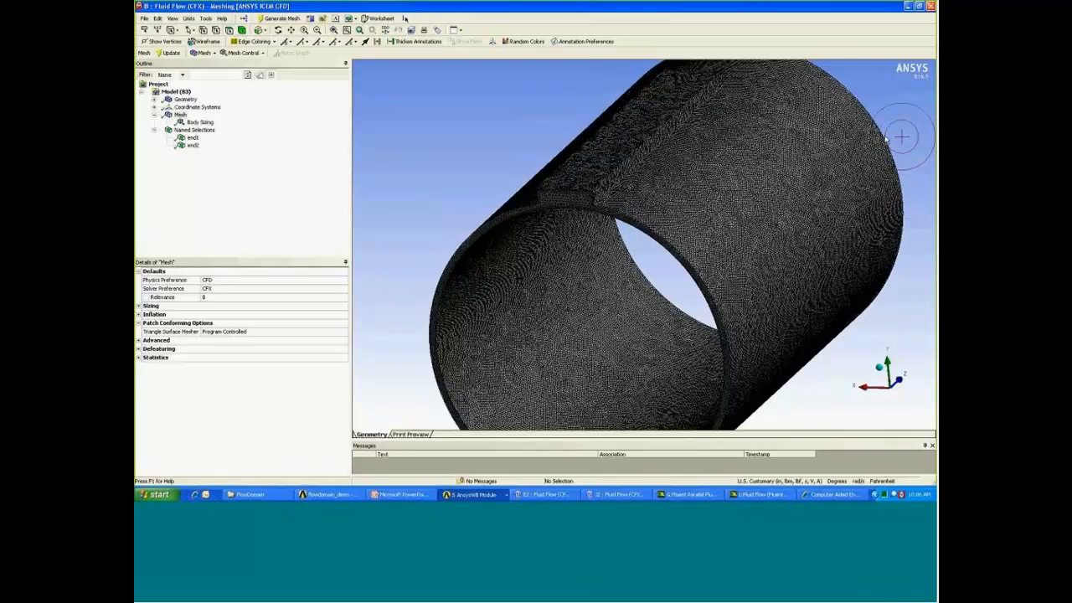
middle_click_drag(890, 135, 911, 133)
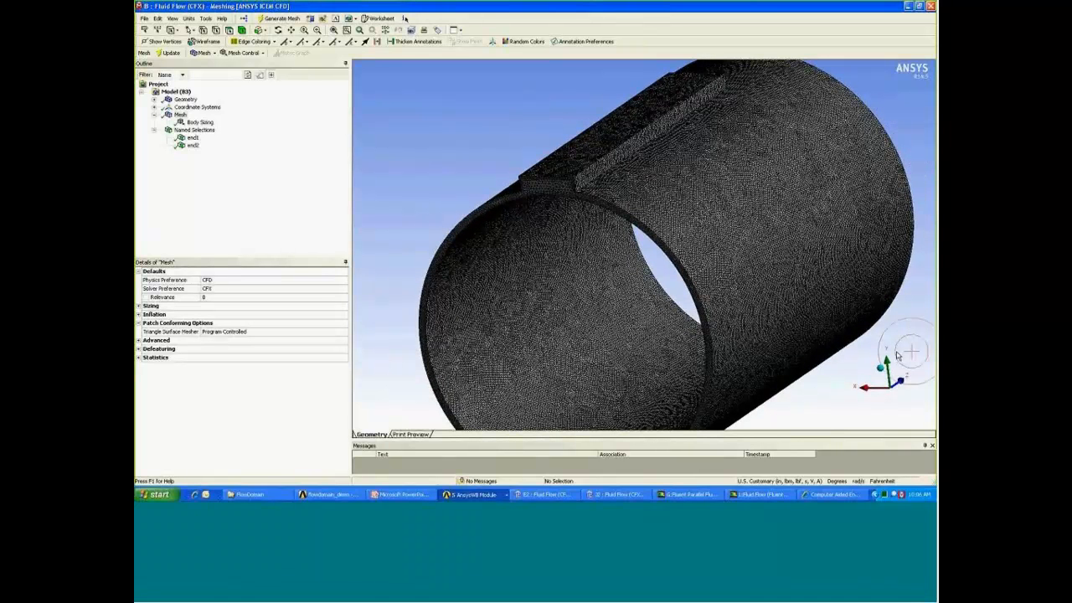
middle_click_drag(891, 348, 883, 336)
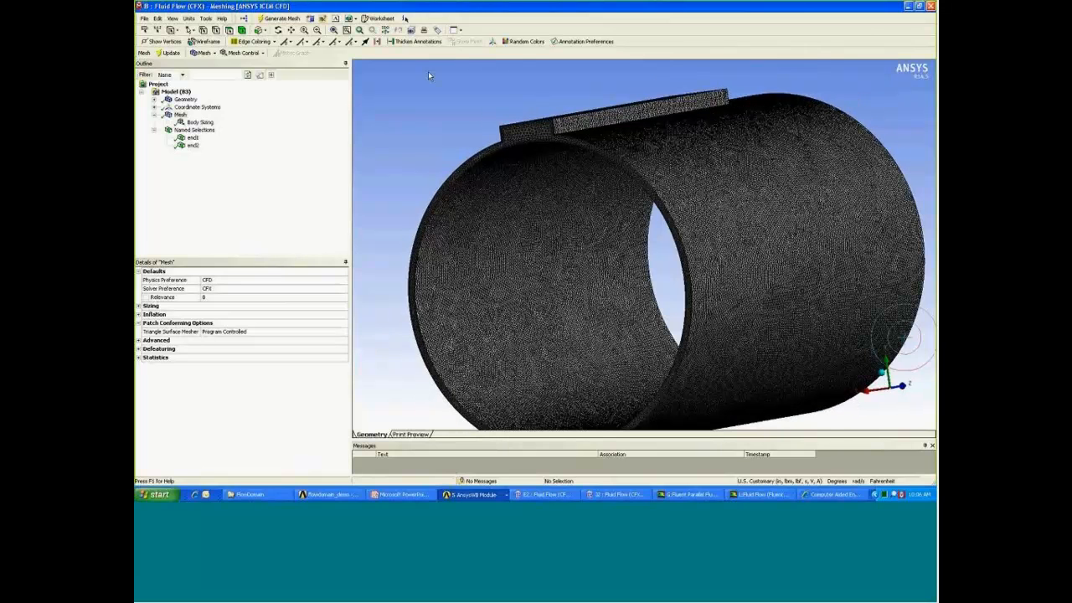
right_click_drag(481, 87, 649, 194)
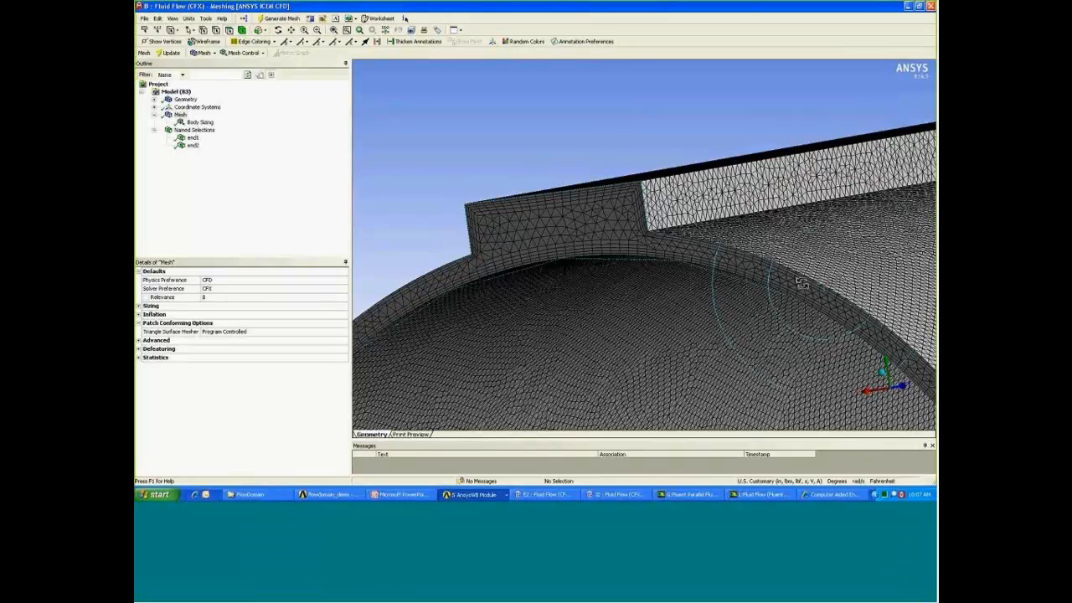
left_click_drag(801, 283, 542, 277)
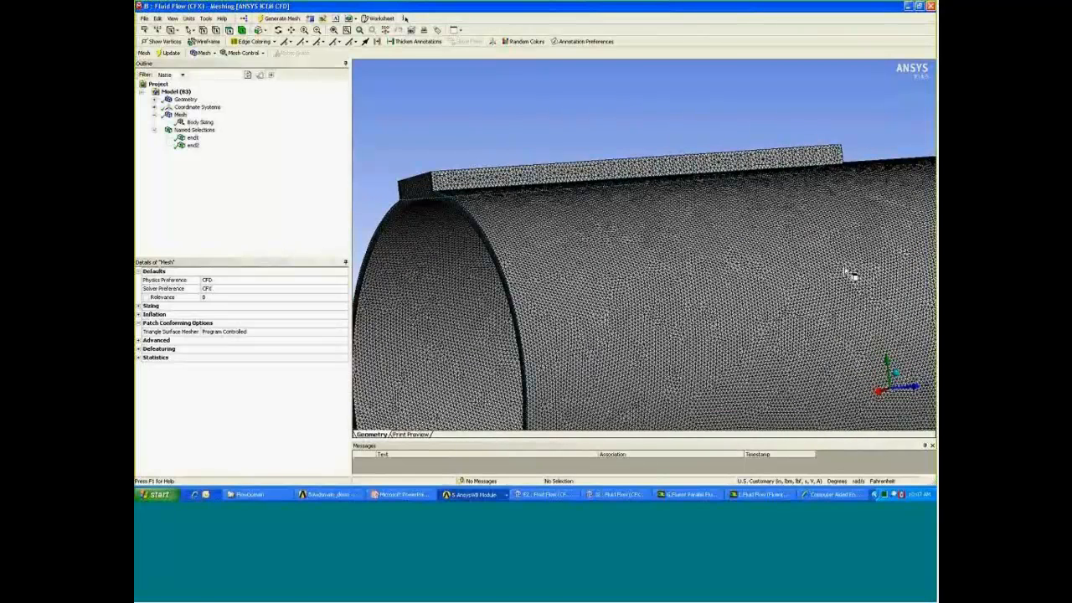
left_click_drag(850, 274, 691, 286)
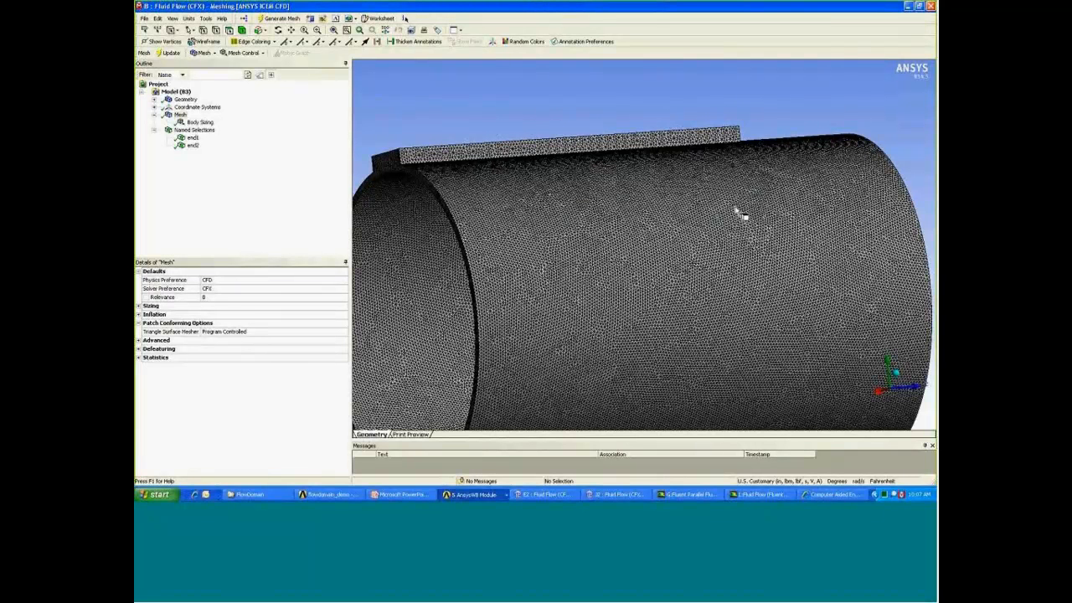
middle_click_drag(741, 215, 803, 206)
right_click_drag(502, 163, 561, 204)
middle_click_drag(624, 218, 663, 149)
scroll(661, 226, "down", 5)
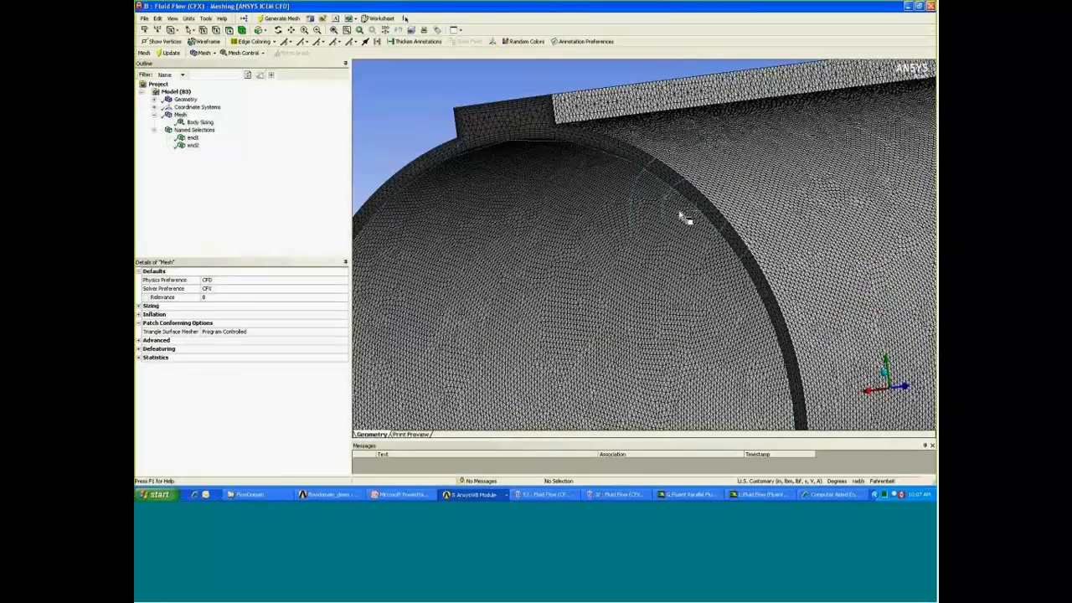
middle_click_drag(680, 215, 679, 224)
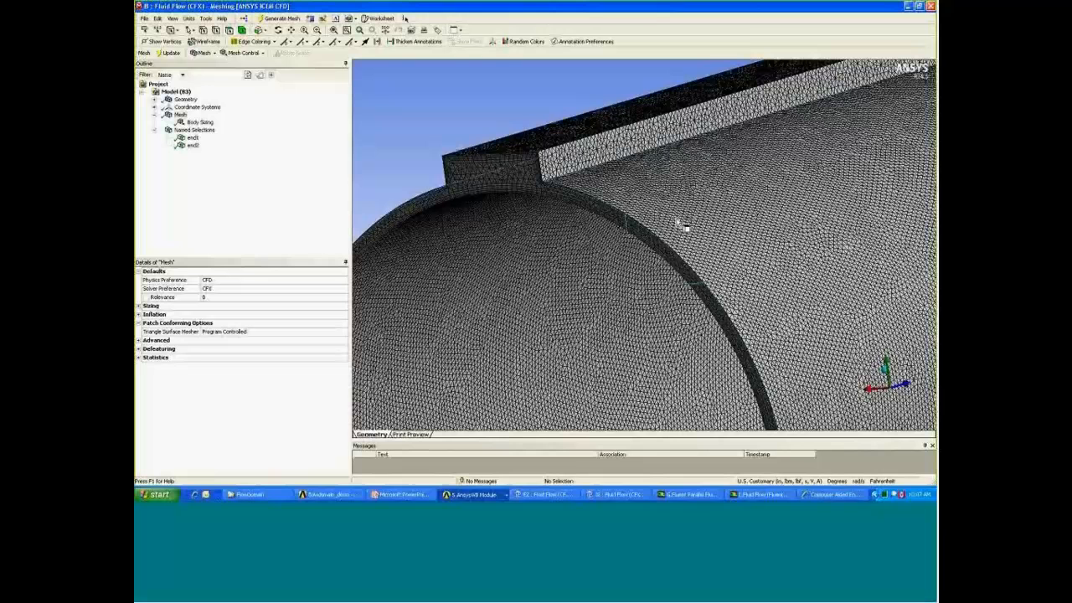
- Expand the mesh statistics to check the node and element counts of the single-part mesh
left_click(139, 357)
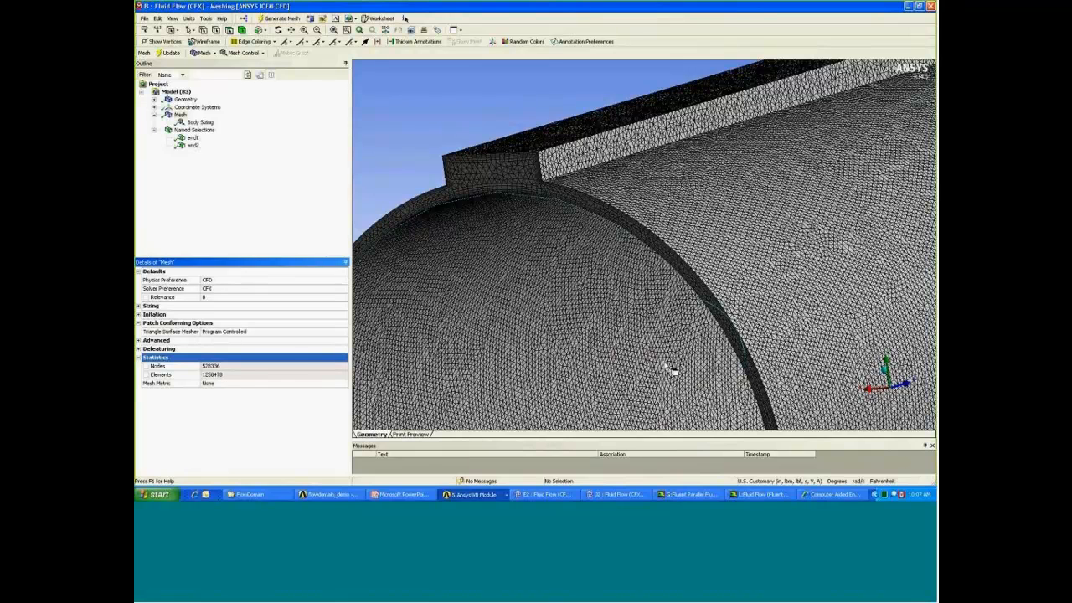
middle_click_drag(670, 369, 682, 371)
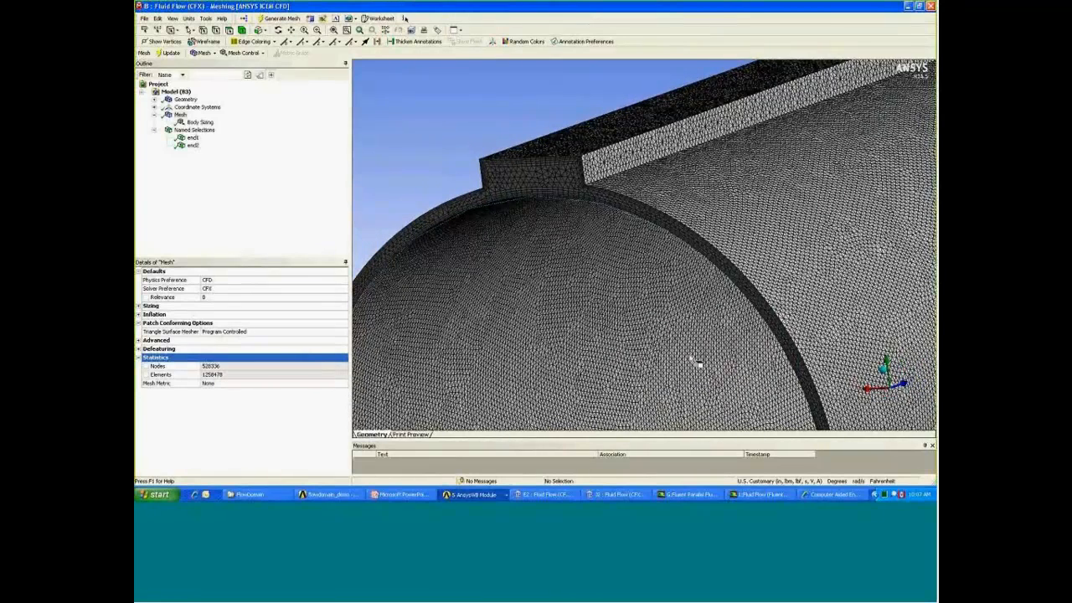
left_click(480, 210)
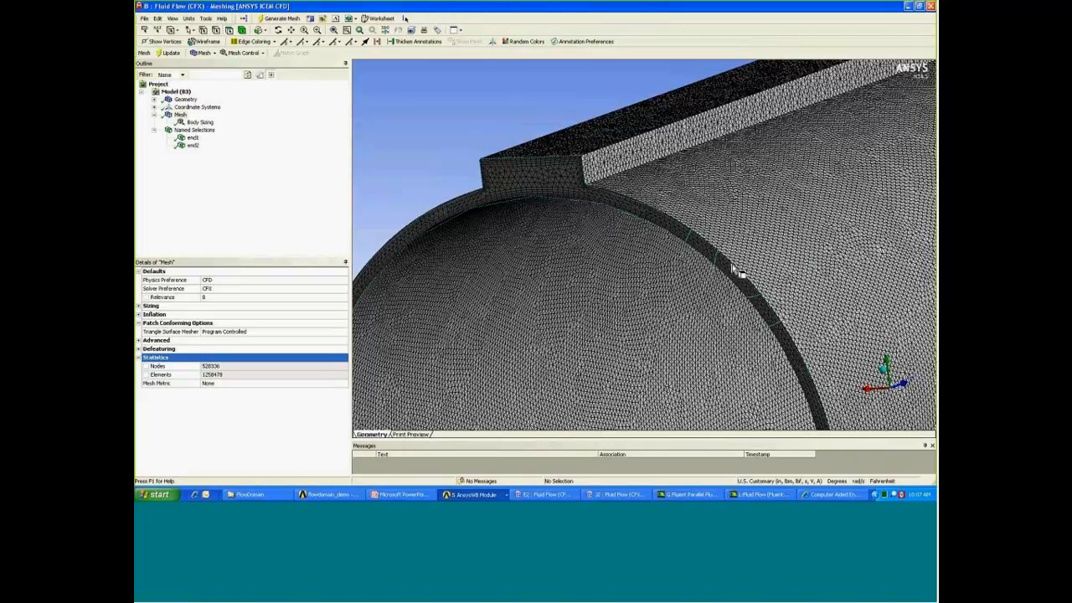
middle_click_drag(775, 253, 772, 251)
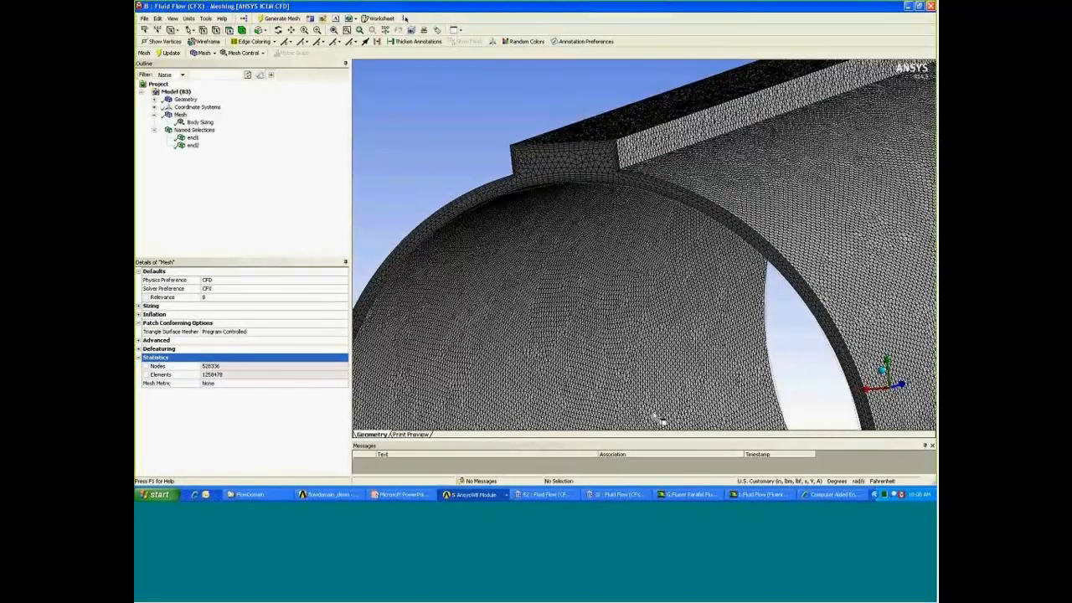
- Switch to the C: one part DesignModeler window, maximize it and inspect the decomposed cylinder and block geometry
left_click(459, 495)
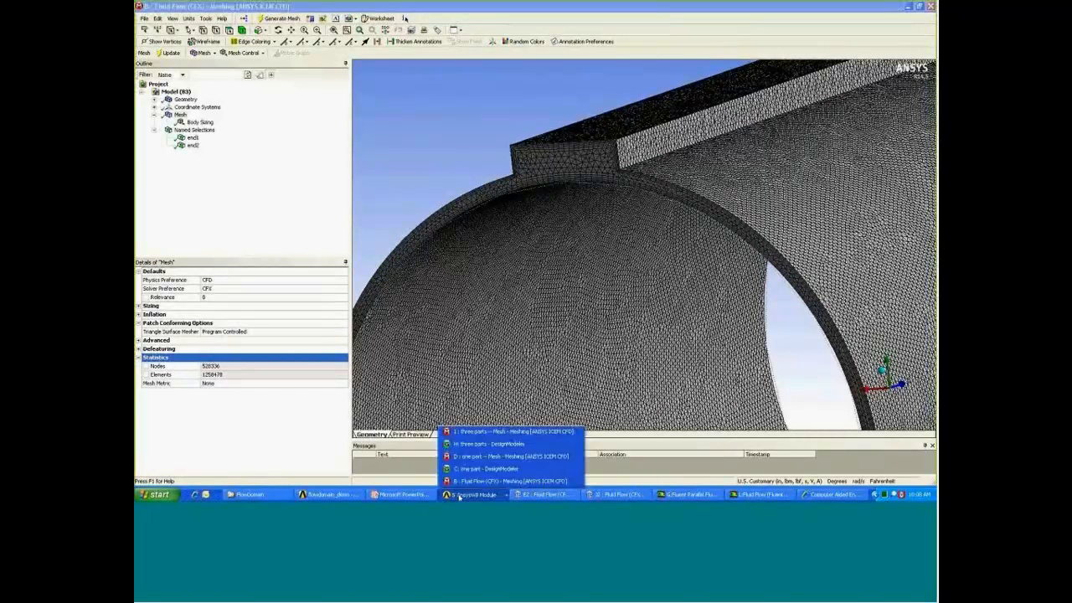
left_click(461, 469)
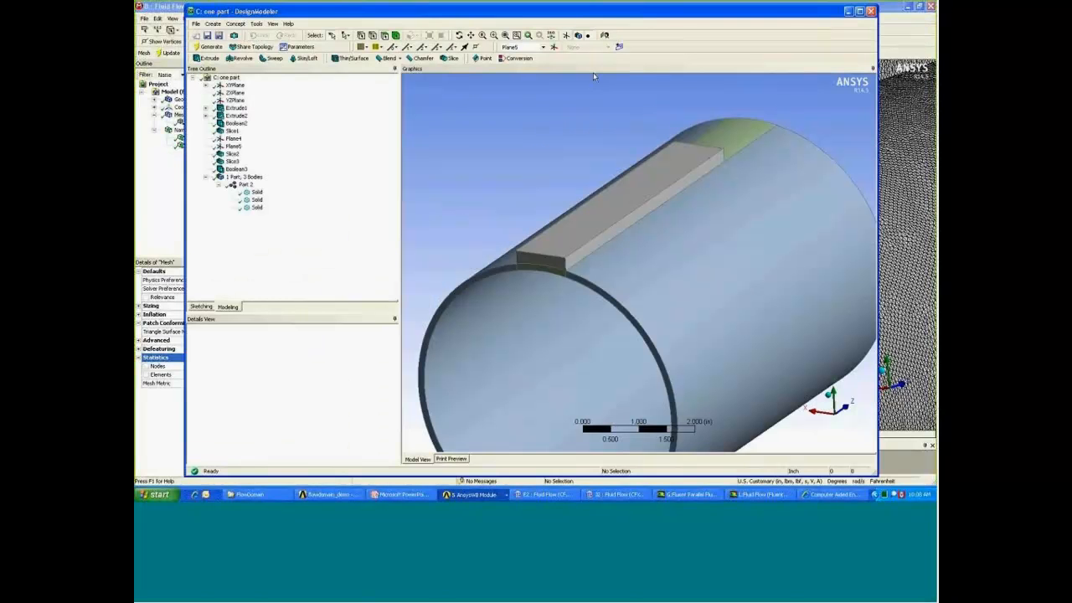
left_click(859, 10)
middle_click_drag(769, 217, 777, 205)
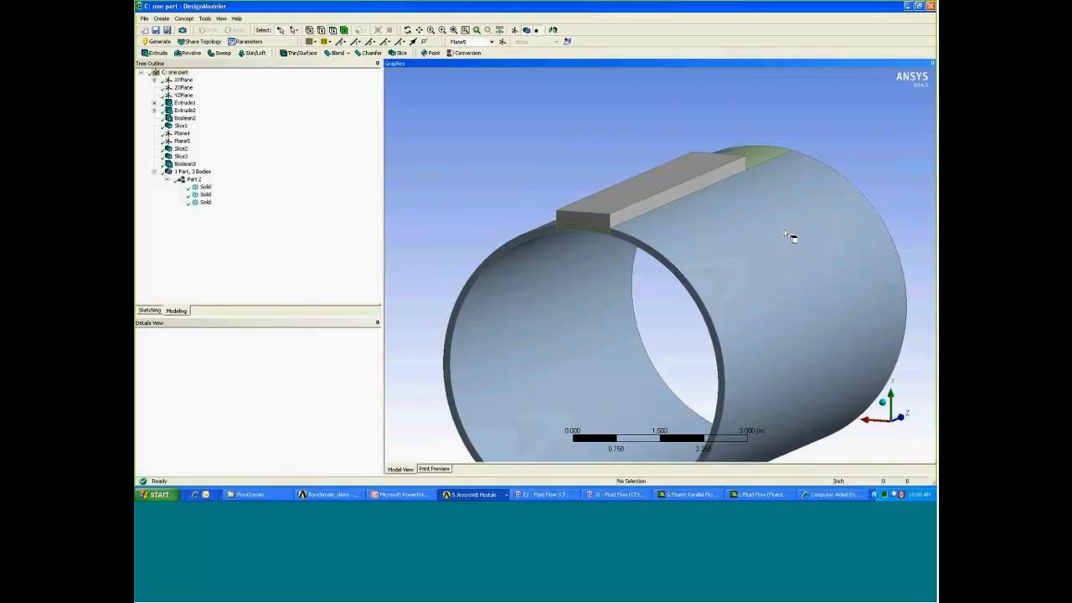
middle_click_drag(785, 232, 797, 173)
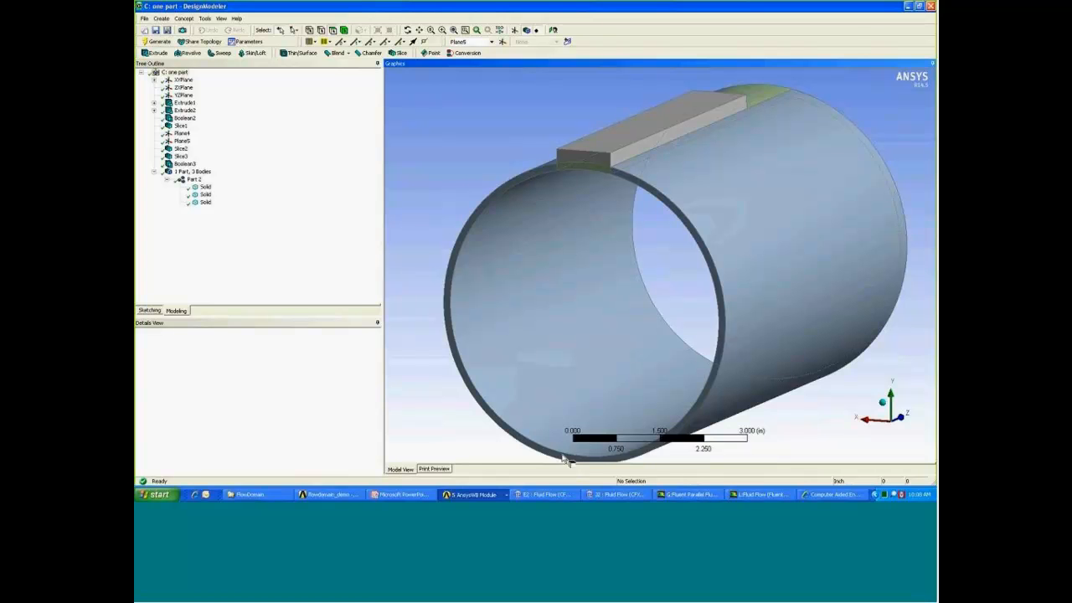
- Switch to PowerPoint and show the "Flow domain decomposition" slide
left_click(404, 494)
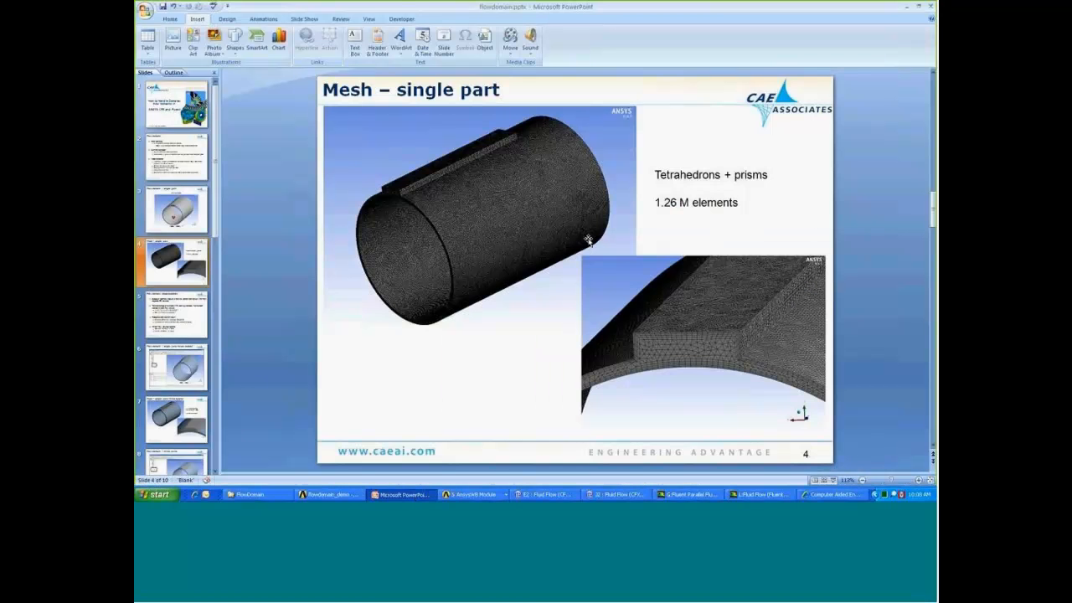
left_click(159, 318)
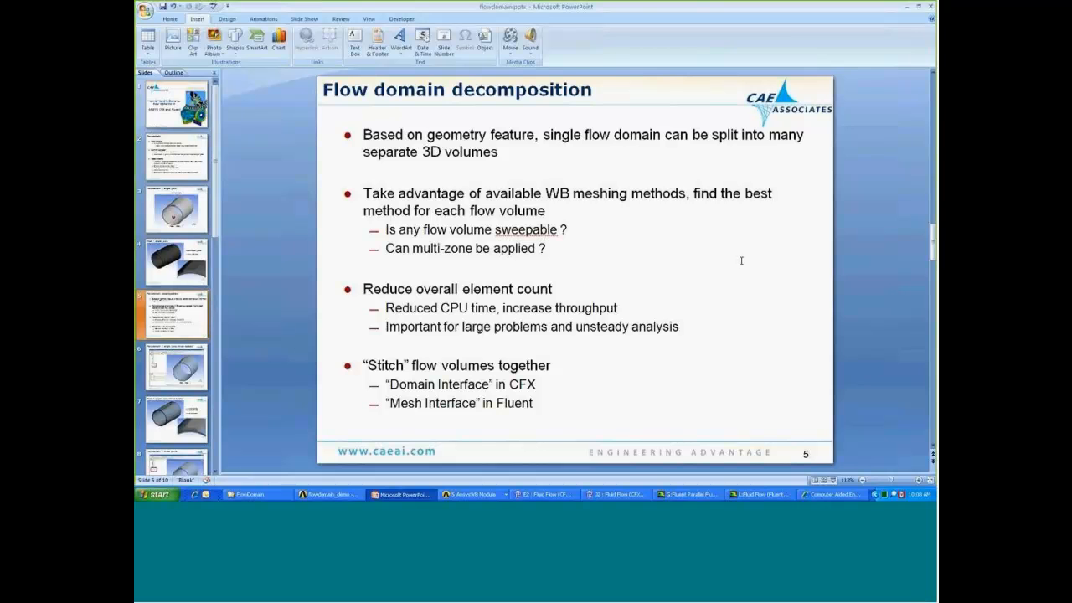
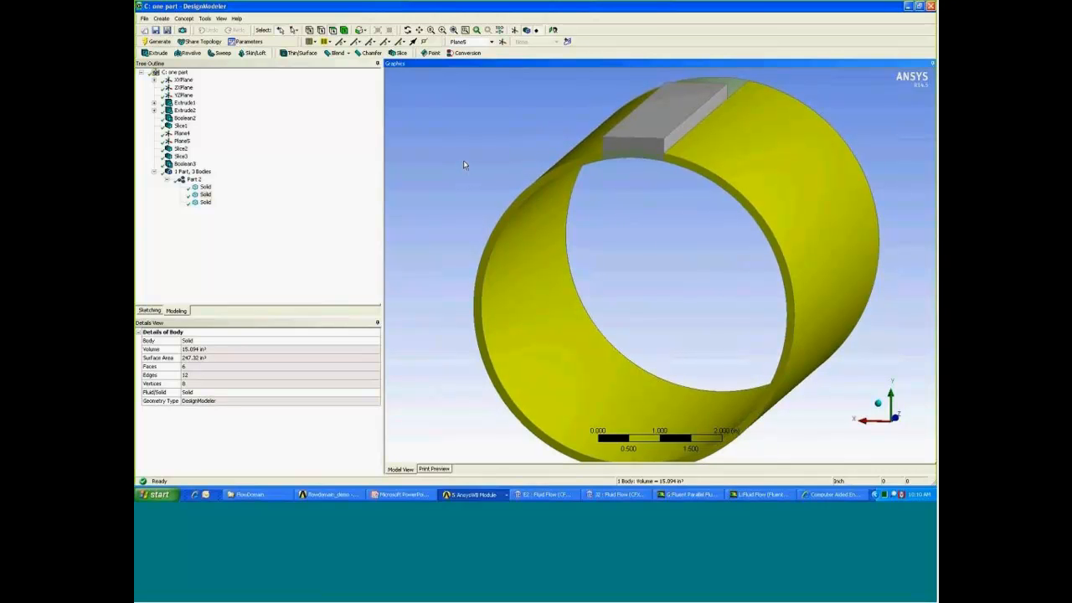
- Select Part 2 in the one part DesignModeler model to review its details and the bodies it contains
left_click(467, 495)
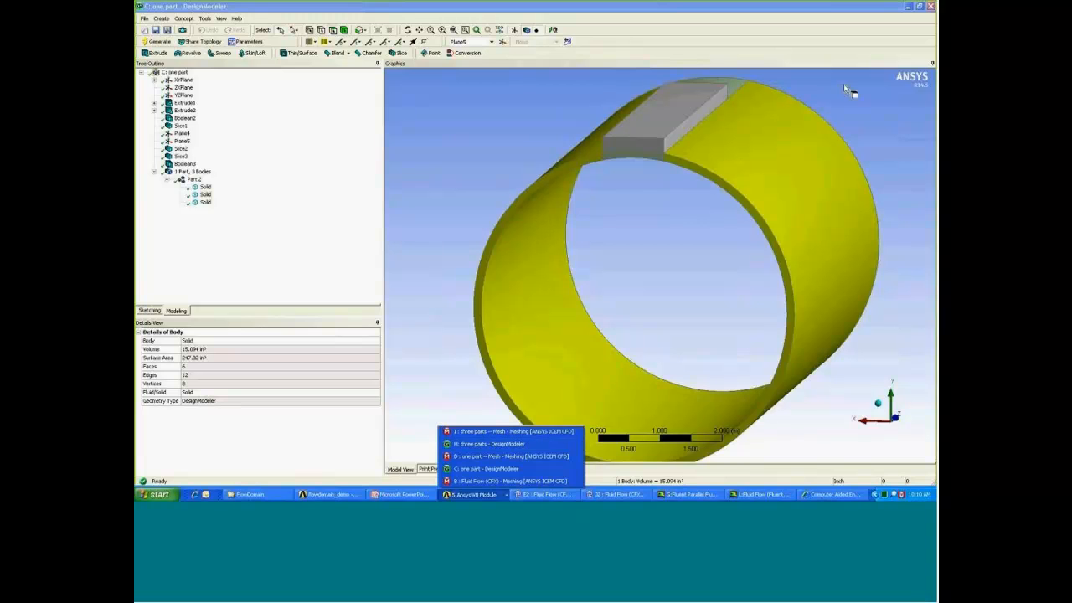
left_click(828, 20)
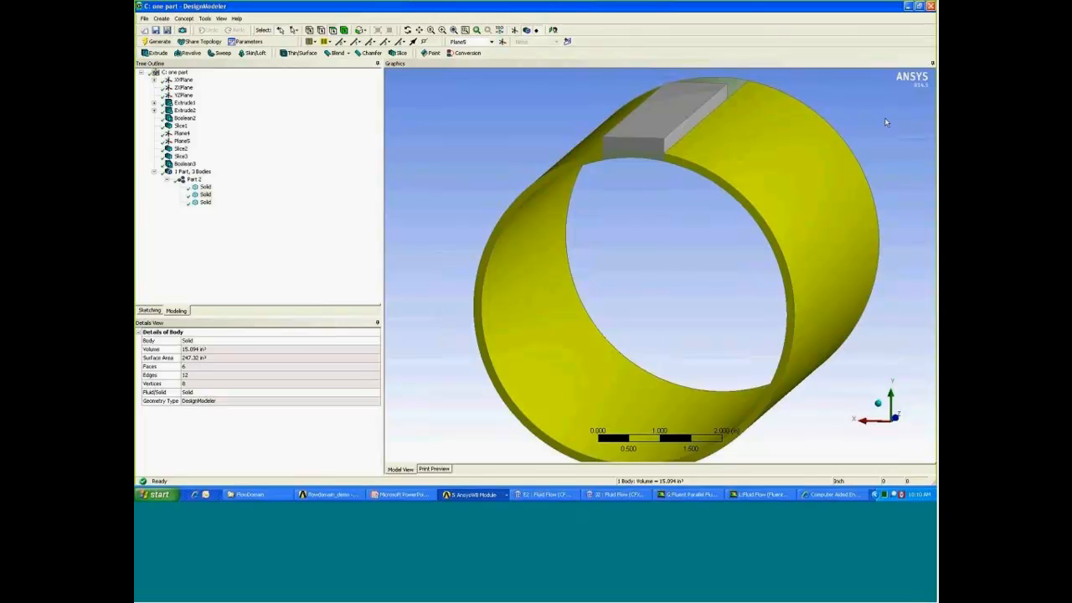
left_click(194, 180)
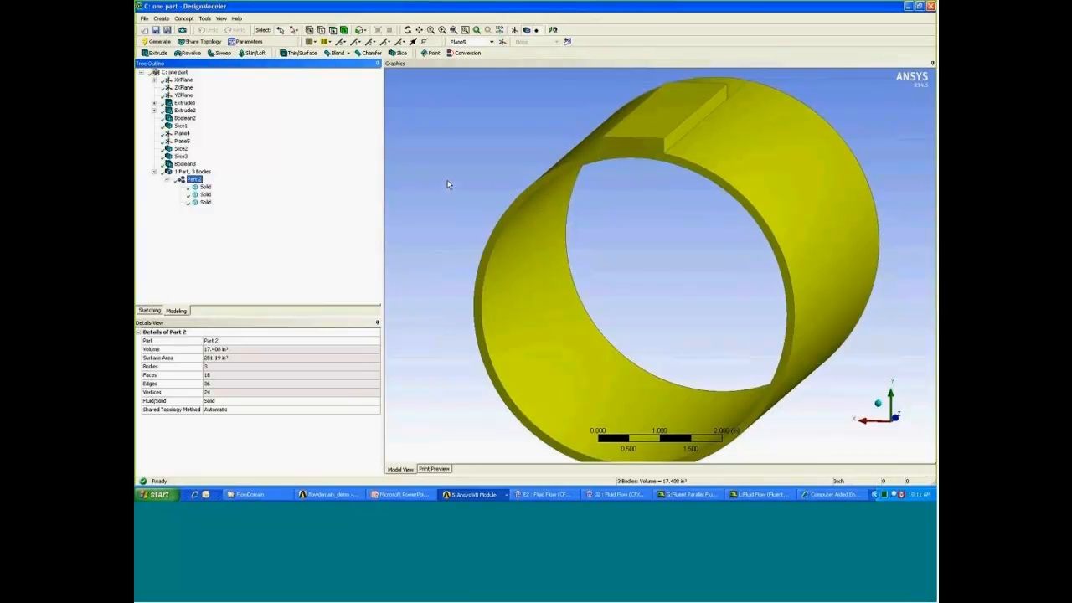
middle_click_drag(446, 184, 447, 175)
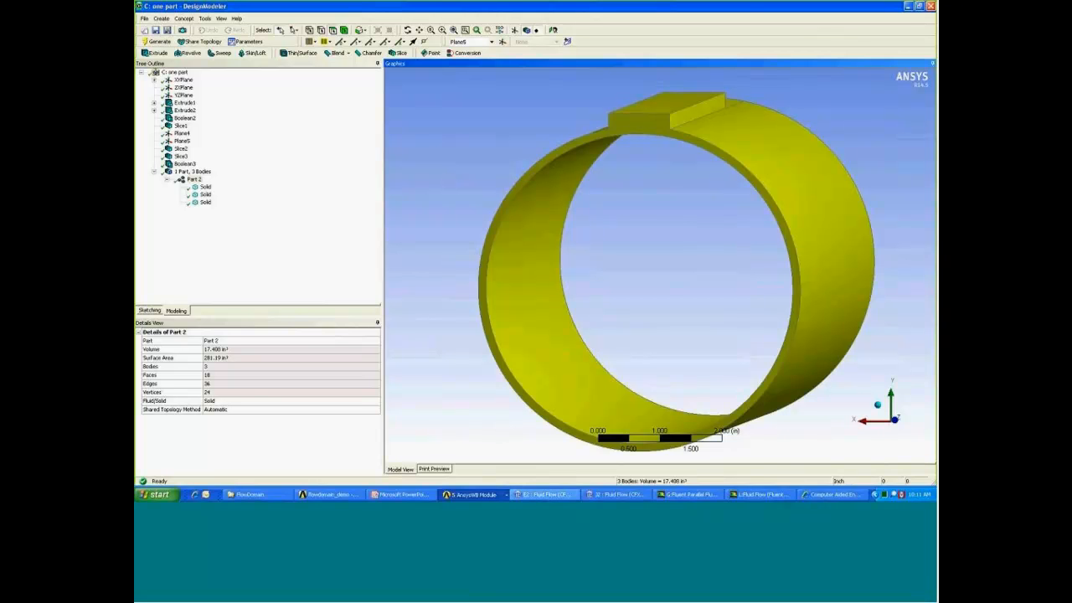
- Switch to the D: one part – Mesh Meshing window and maximize it
left_click(474, 494)
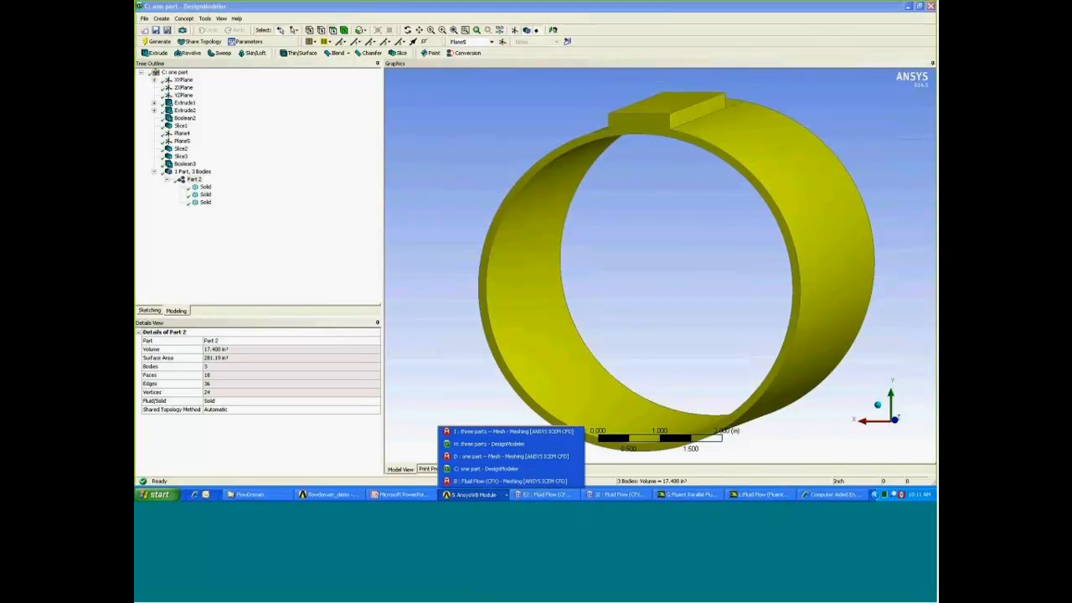
left_click(476, 457)
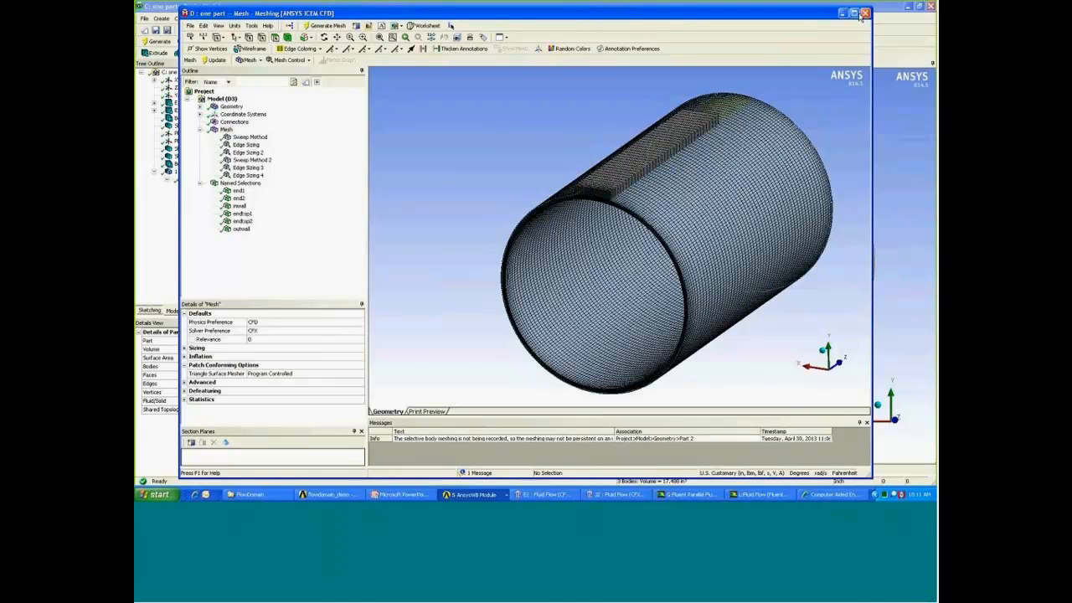
left_click(854, 13)
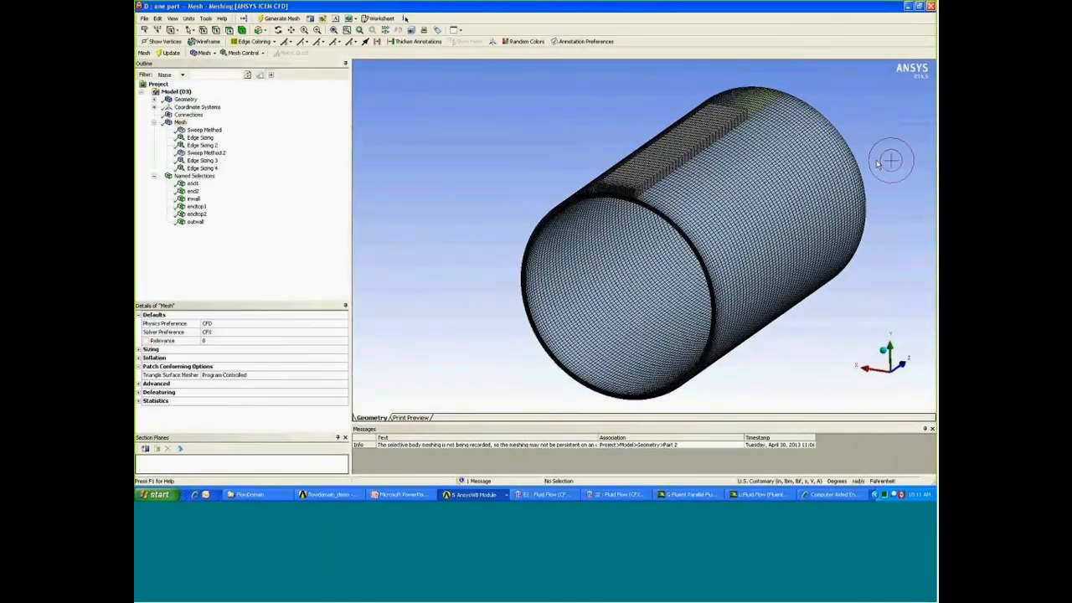
- Inspect the swept mesh of the cylinder and block from different angles, shrinking the messages area to enlarge the model view
mouse_move(878, 161)
left_mouse_down()
mouse_move(863, 151)
mouse_move(878, 153)
left_mouse_up()
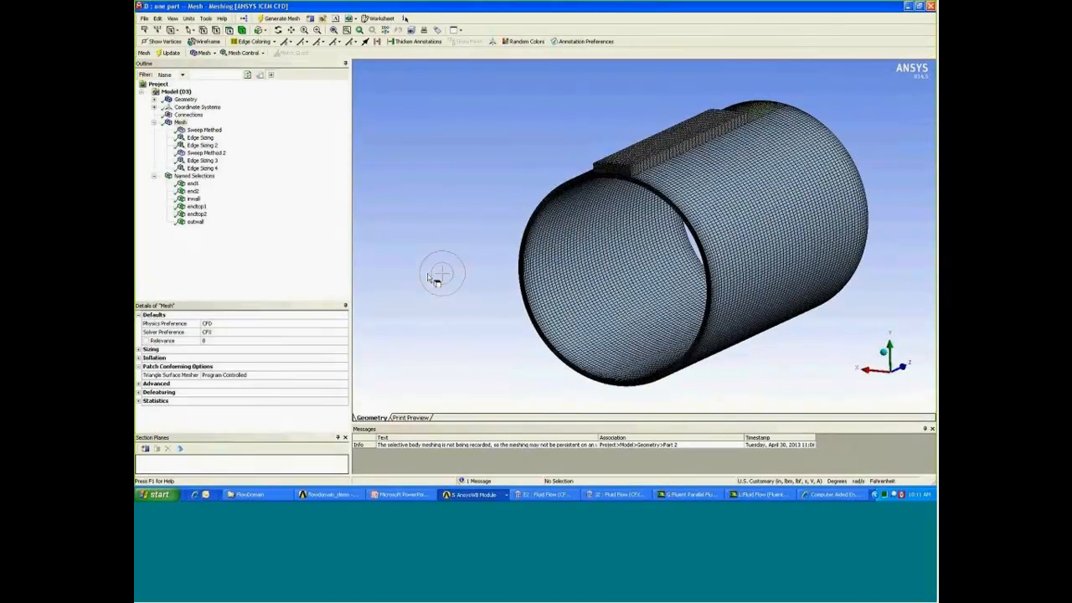
middle_click_drag(447, 266, 447, 275)
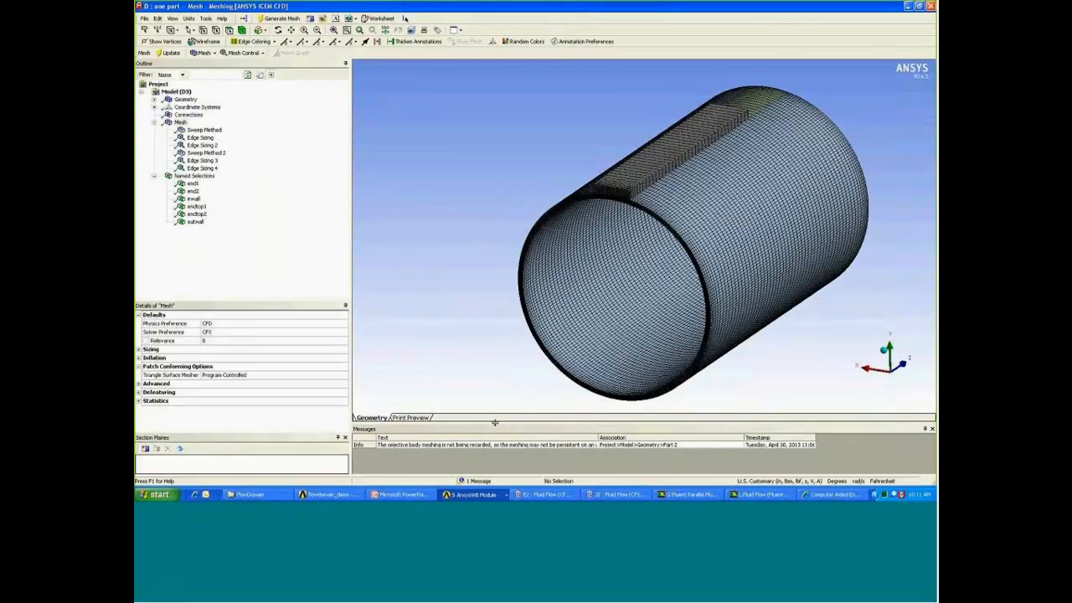
left_click_drag(494, 422, 494, 453)
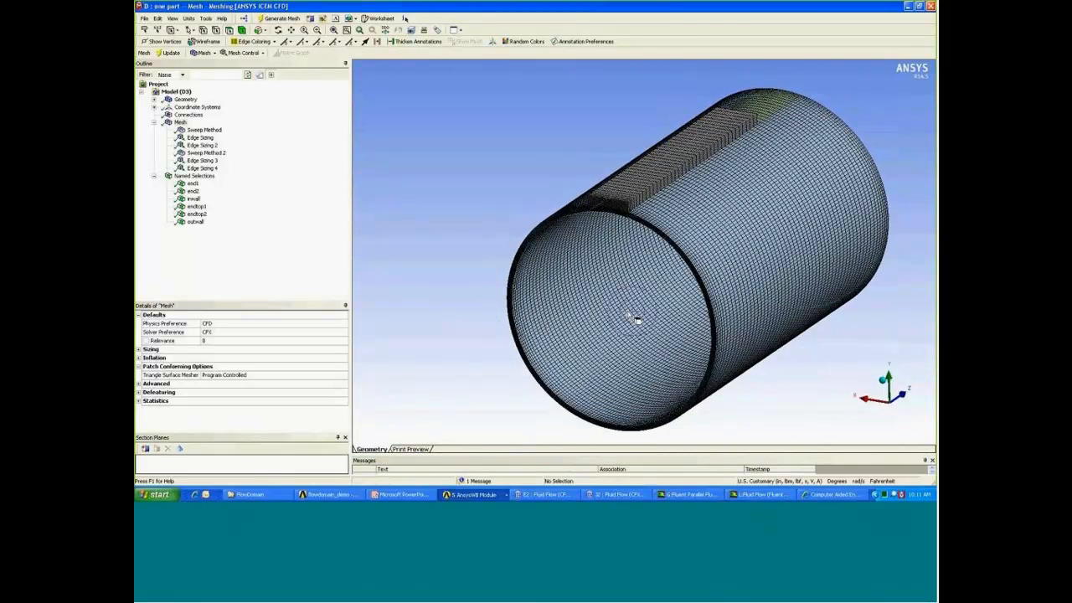
middle_click_drag(654, 325, 620, 290, "ctrl")
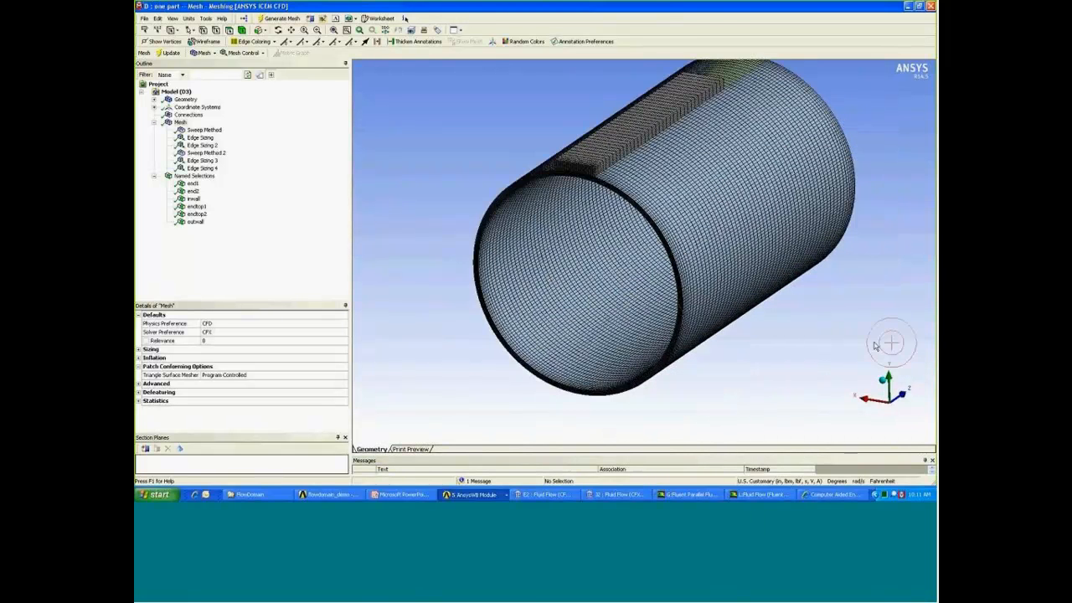
middle_click_drag(853, 339, 844, 332)
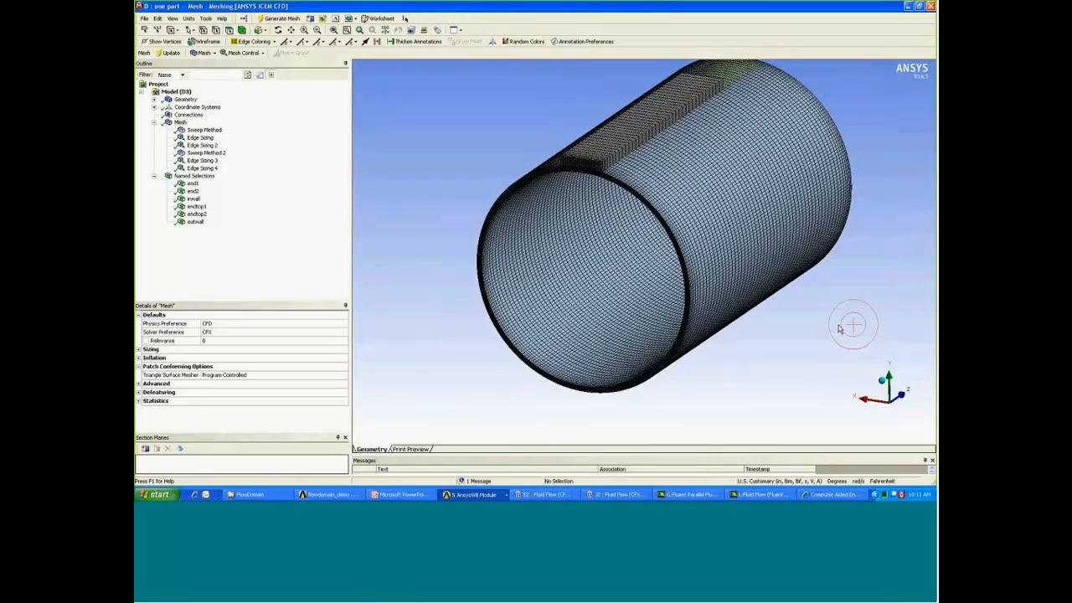
- Review the settings and scoped bodies of Sweep Method and Sweep Method 2, and redisplay the complete mesh
mouse_move(841, 328)
middle_mouse_down()
mouse_move(833, 320)
mouse_move(845, 318)
middle_mouse_up()
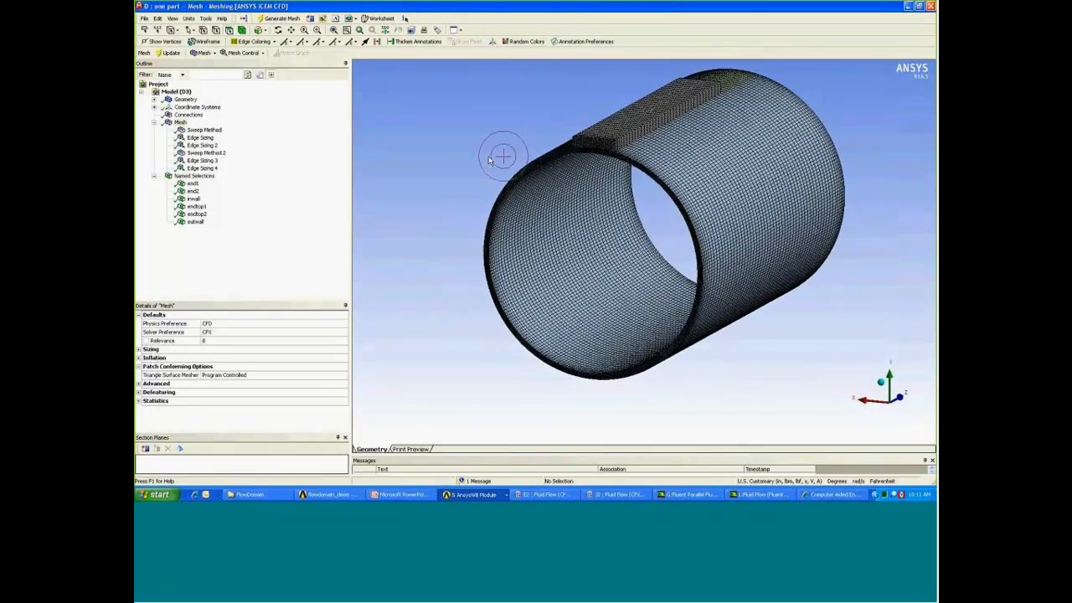
left_click(211, 131)
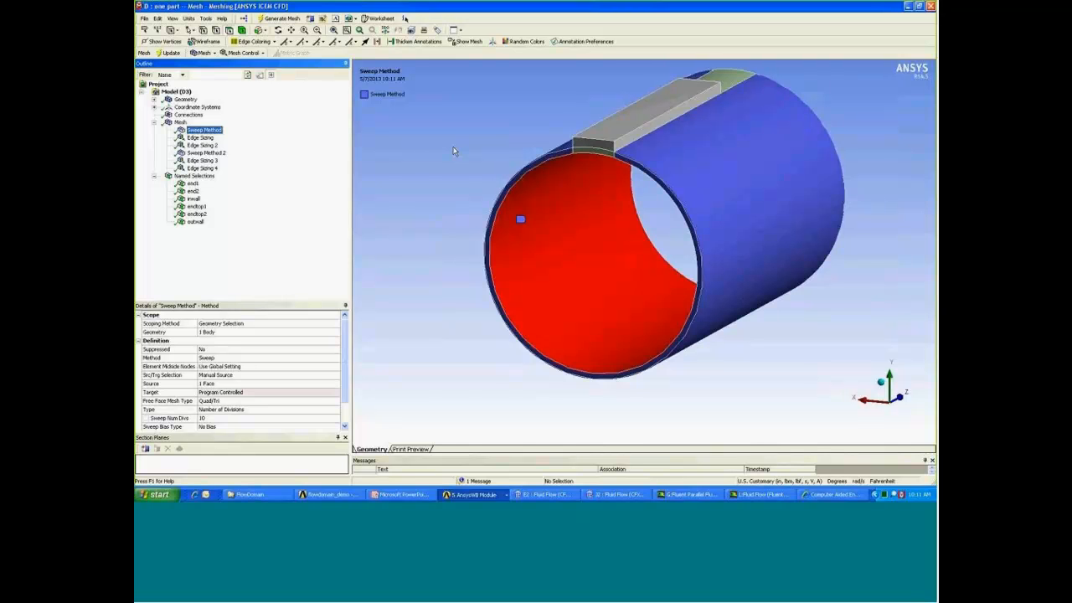
left_click(222, 153)
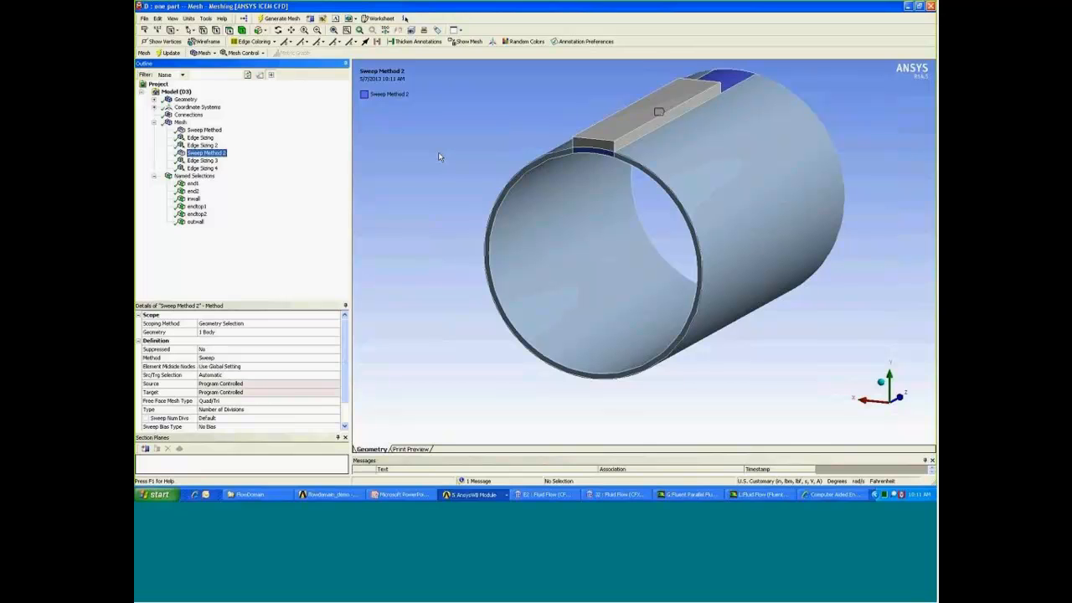
middle_click_drag(439, 154, 436, 156)
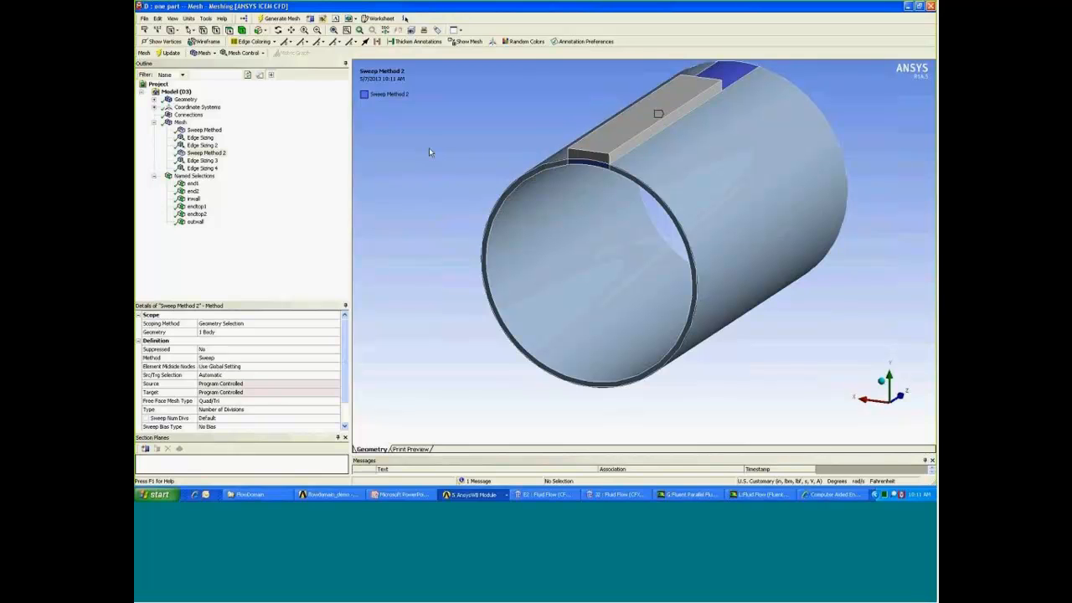
middle_click_drag(612, 152, 614, 151)
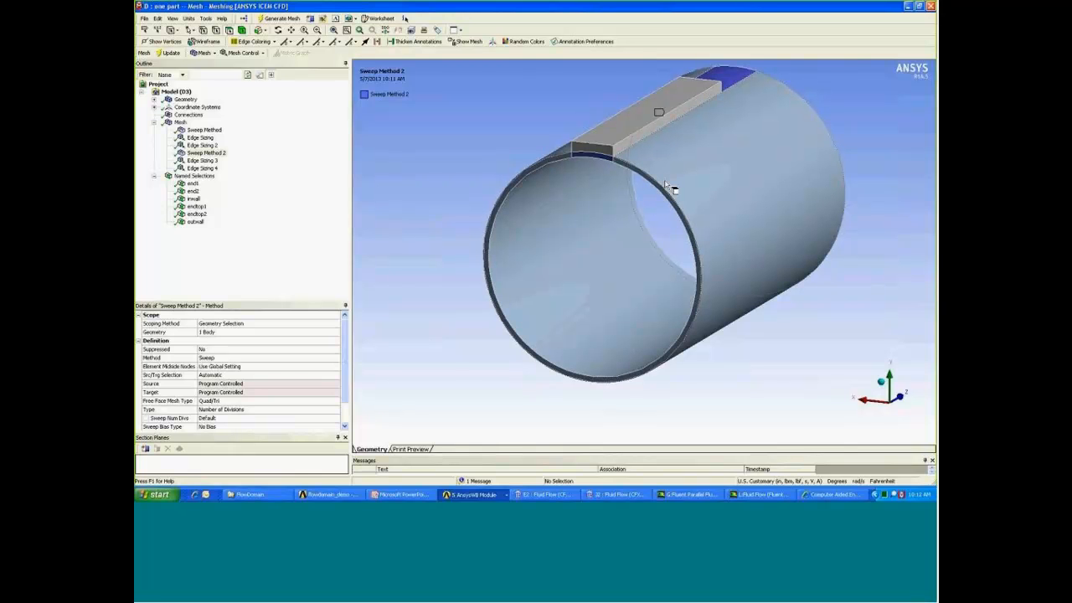
left_click(180, 124)
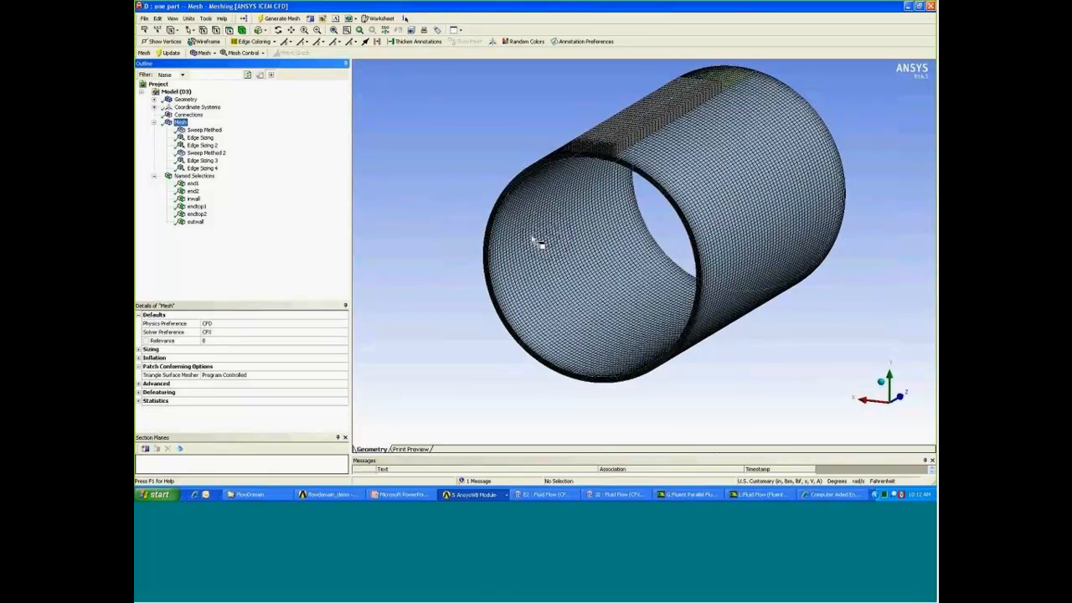
middle_click_drag(533, 240, 537, 257, "ctrl")
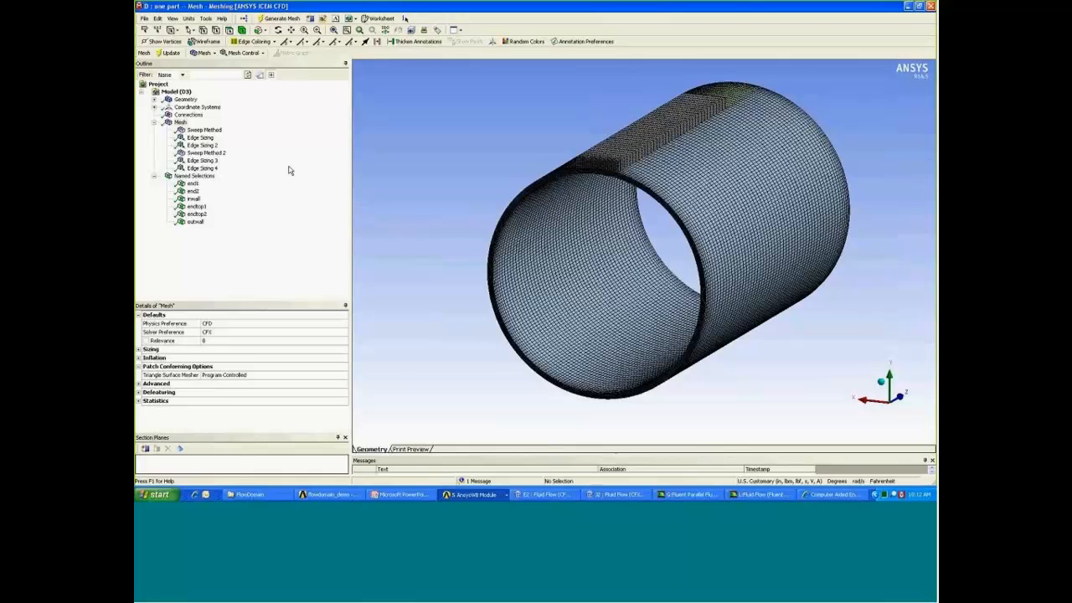
- Review the number of divisions and the scoped edges of Edge Sizing and Edge Sizing 2
left_click(200, 138)
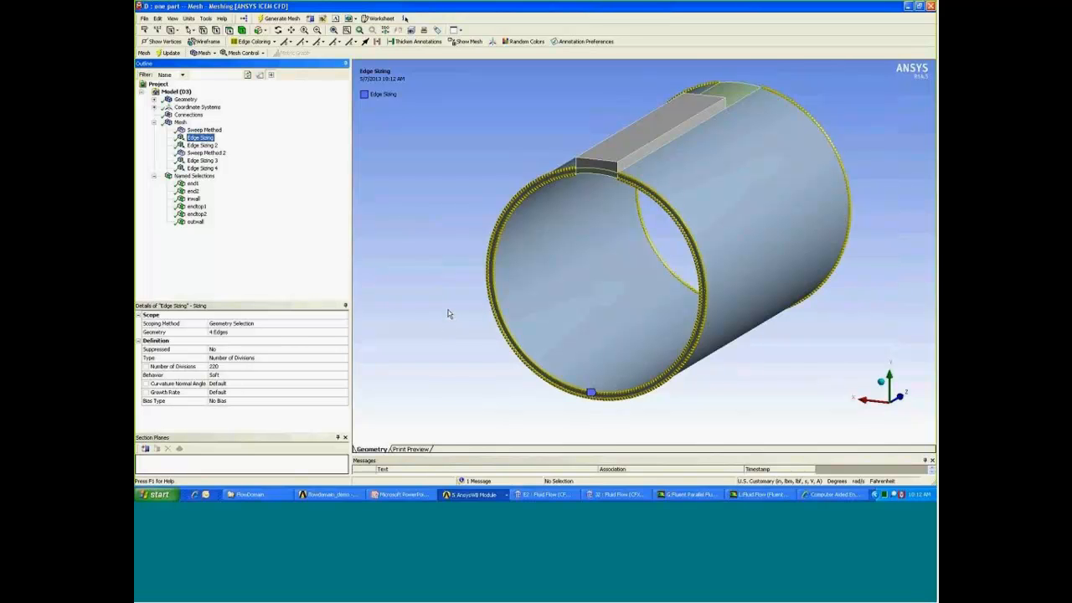
left_click(204, 148)
middle_click_drag(497, 145, 647, 114)
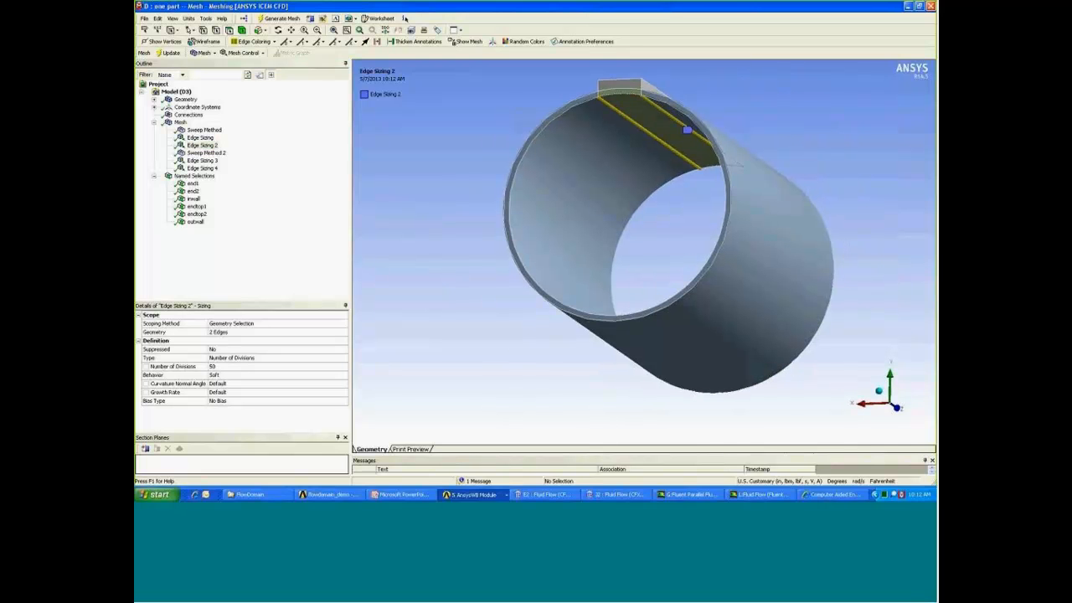
middle_click_drag(825, 137, 829, 165)
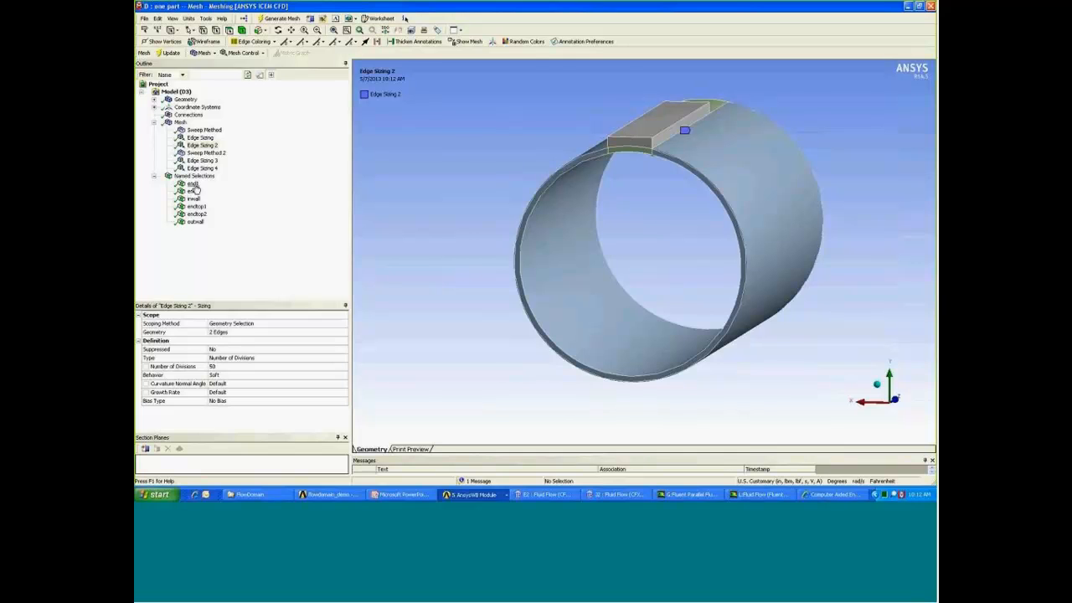
middle_click_drag(480, 179, 472, 196, "ctrl")
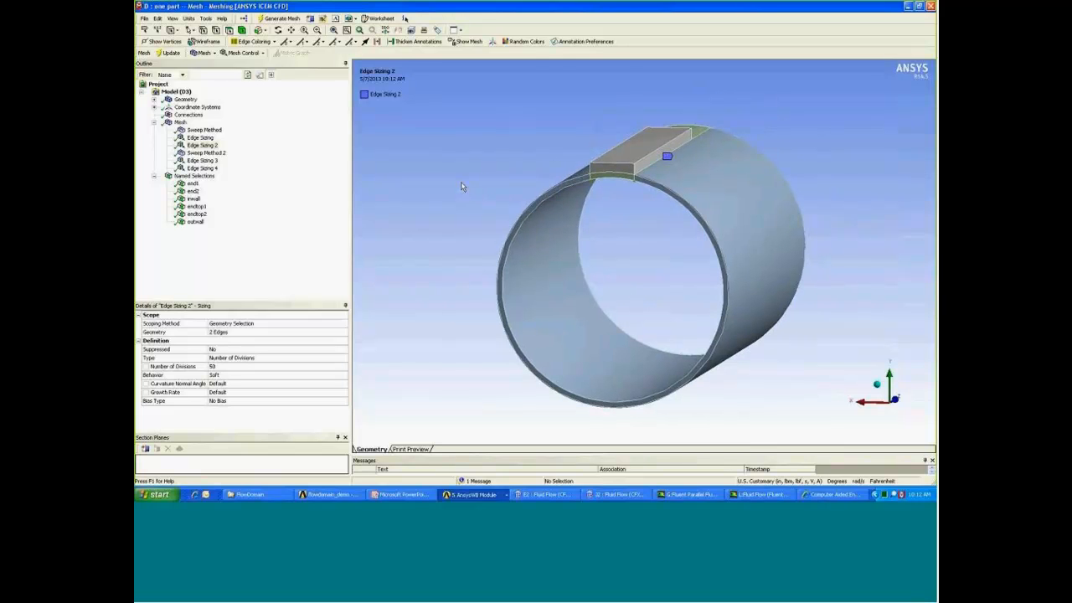
middle_click_drag(460, 182, 455, 184)
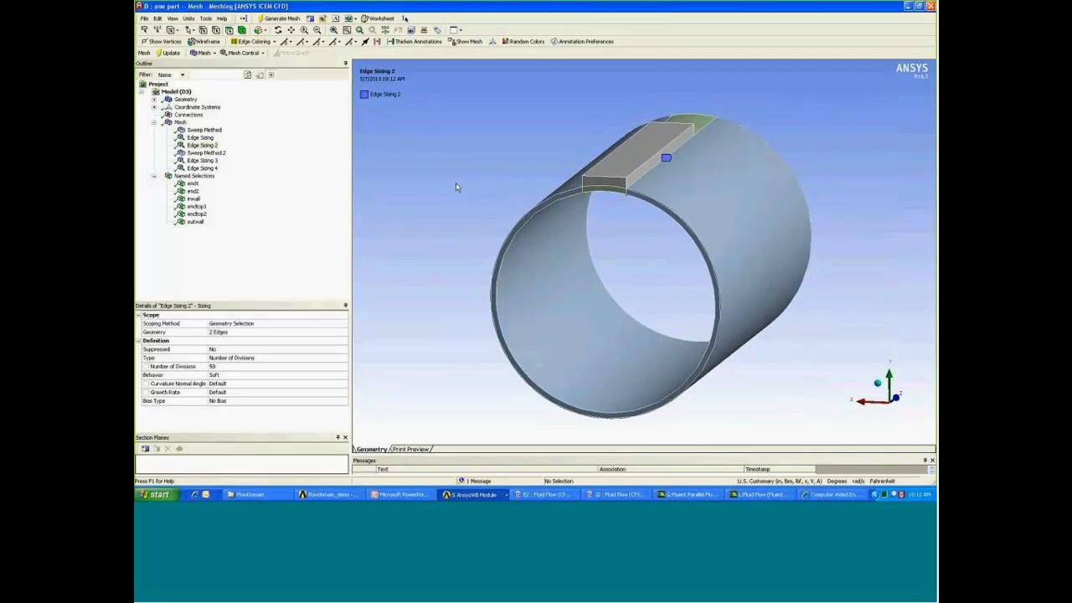
- Display the mesh and examine close up how the elements match where the block meets the cylinder wall's end face
left_click(180, 122)
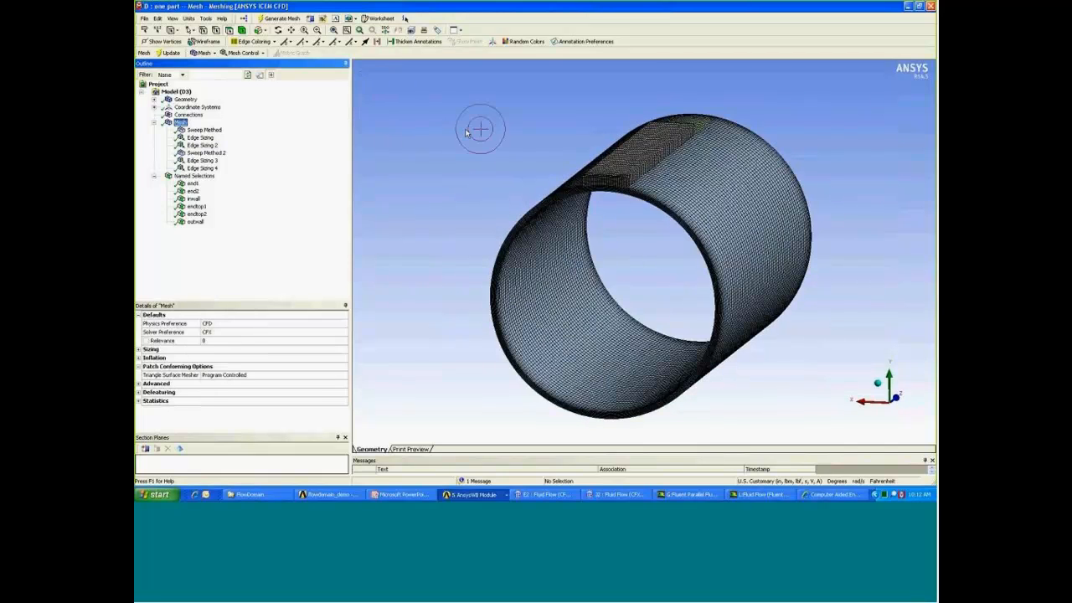
left_click_drag(519, 139, 720, 261)
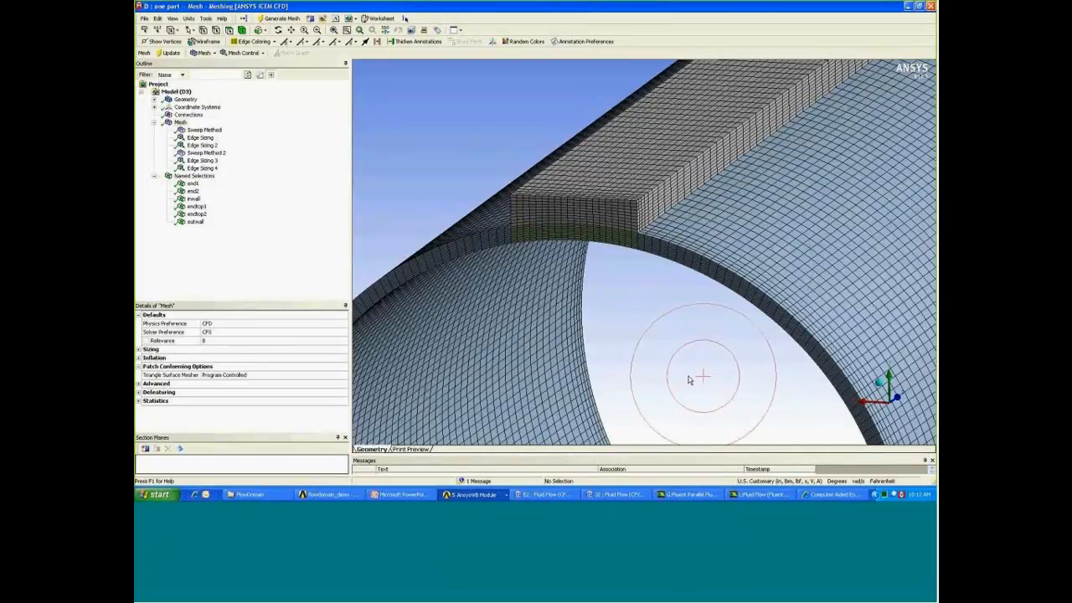
left_click_drag(700, 365, 779, 306)
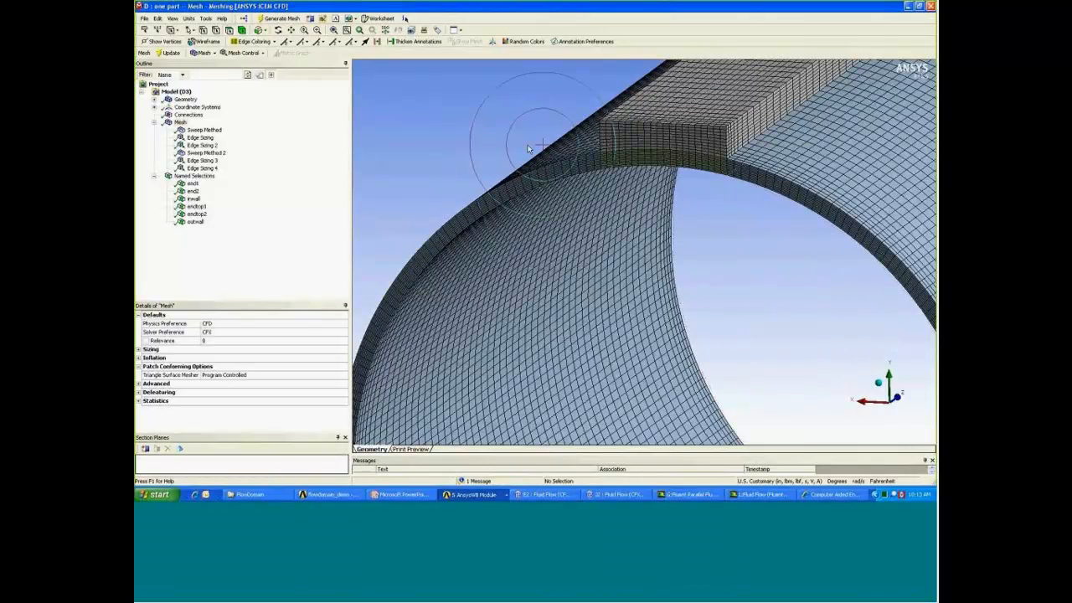
right_click_drag(528, 145, 644, 215)
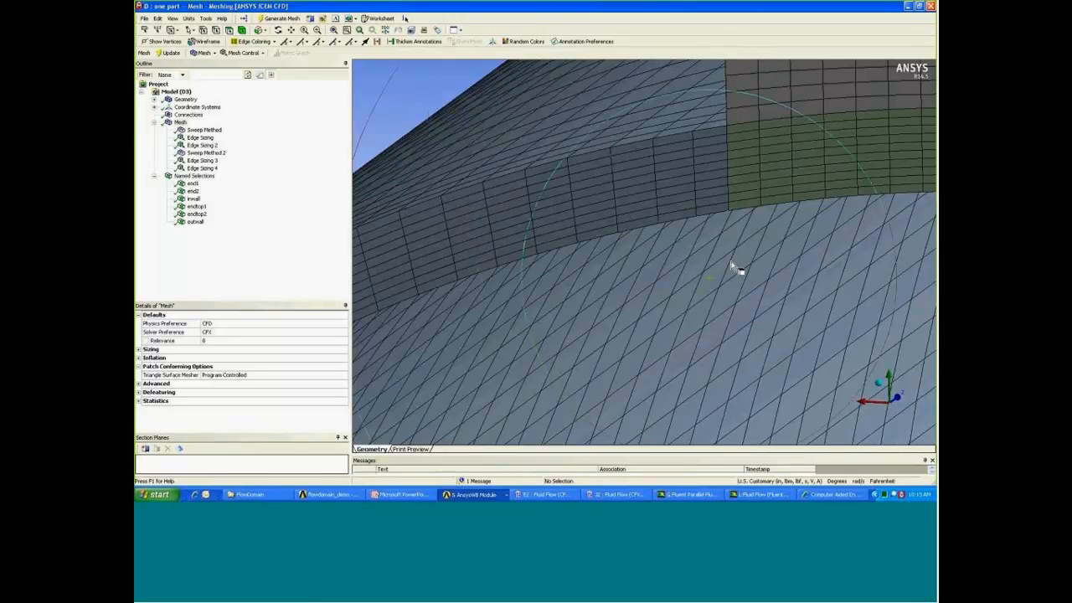
middle_click_drag(820, 277, 690, 264)
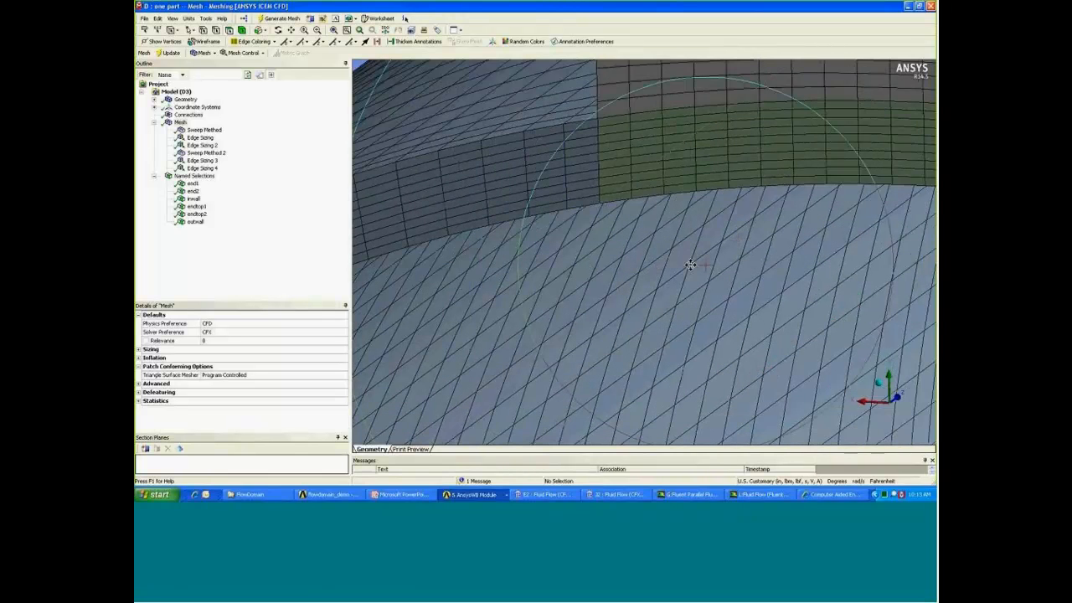
scroll(690, 264, "down", 6)
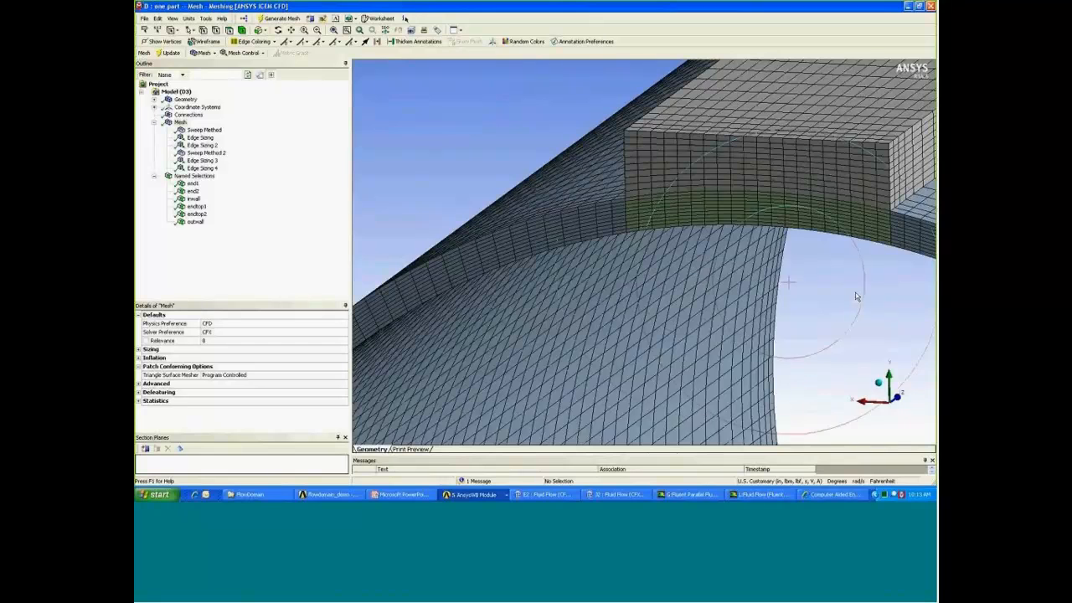
middle_click_drag(856, 296, 716, 292)
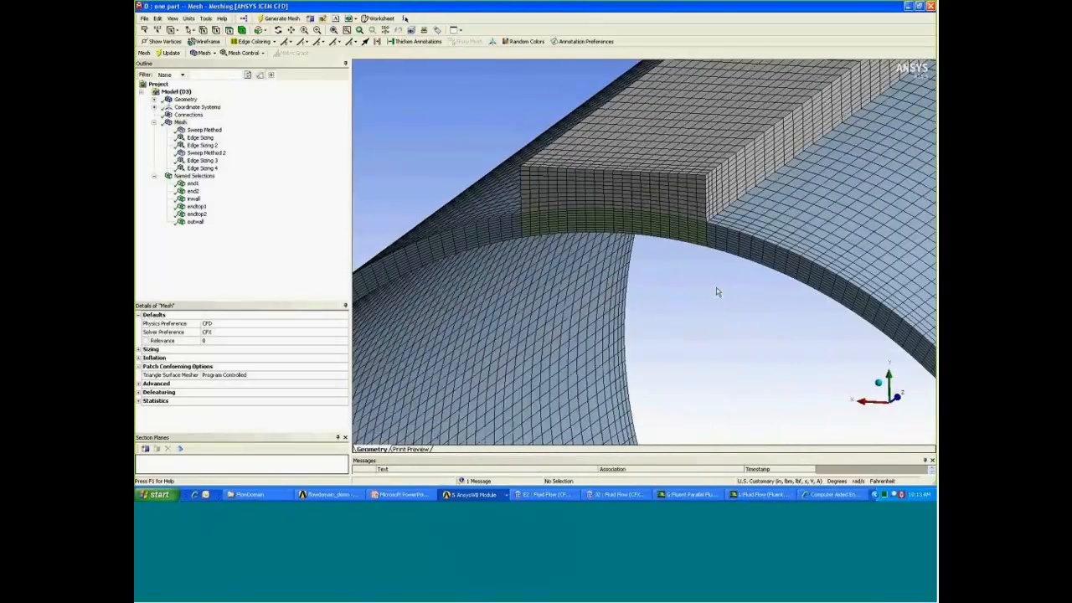
scroll(717, 291, "down", 5)
middle_click_drag(828, 381, 787, 325)
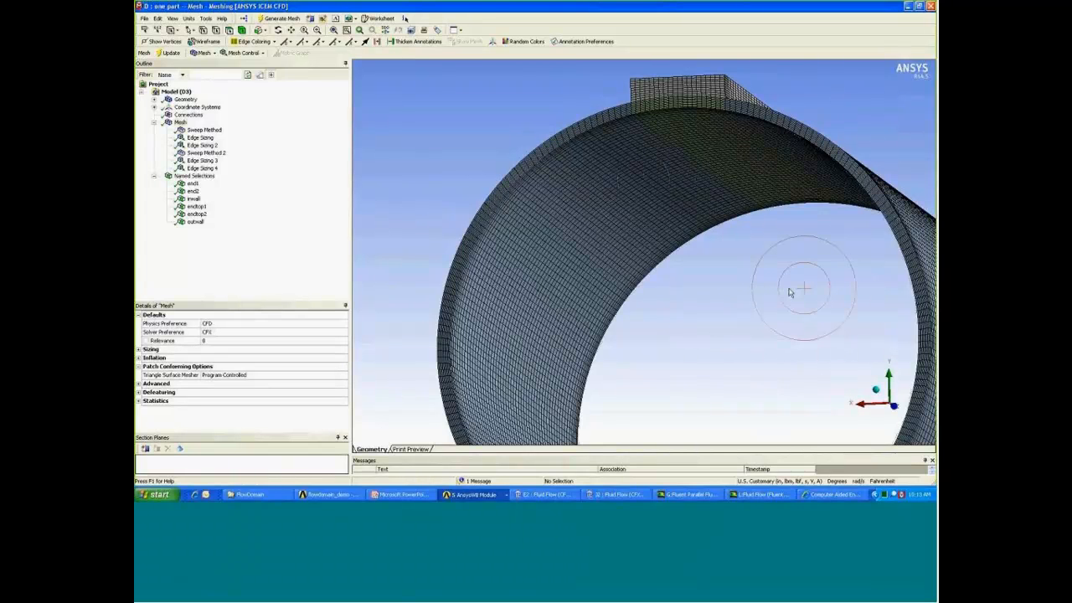
- Examine the mesh layers at the block's side corner and across the shared wall section beneath the block
left_click_drag(790, 292, 639, 232)
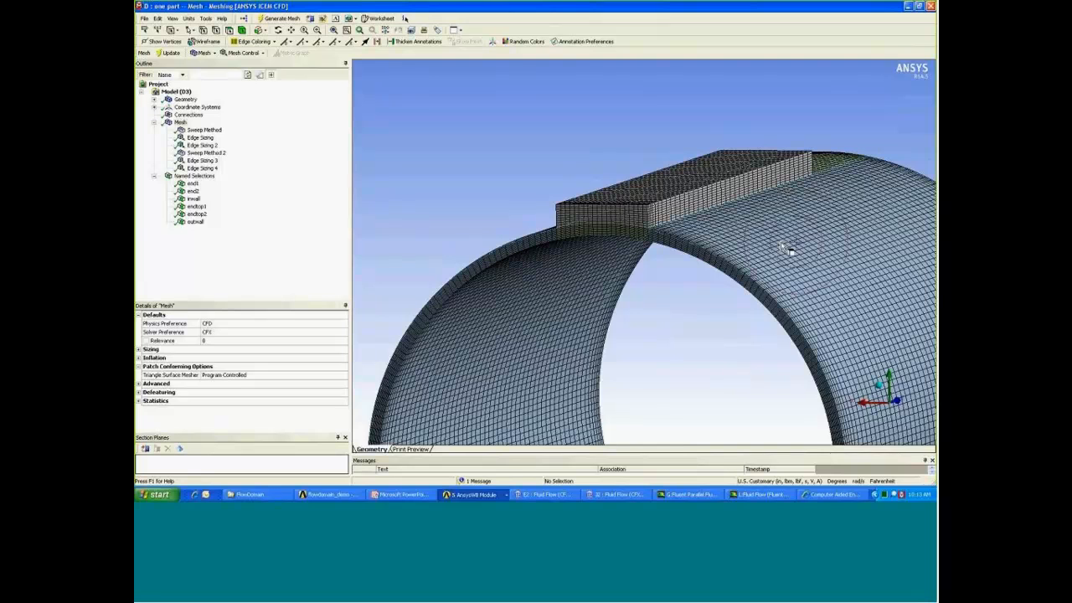
left_click_drag(789, 232, 770, 249)
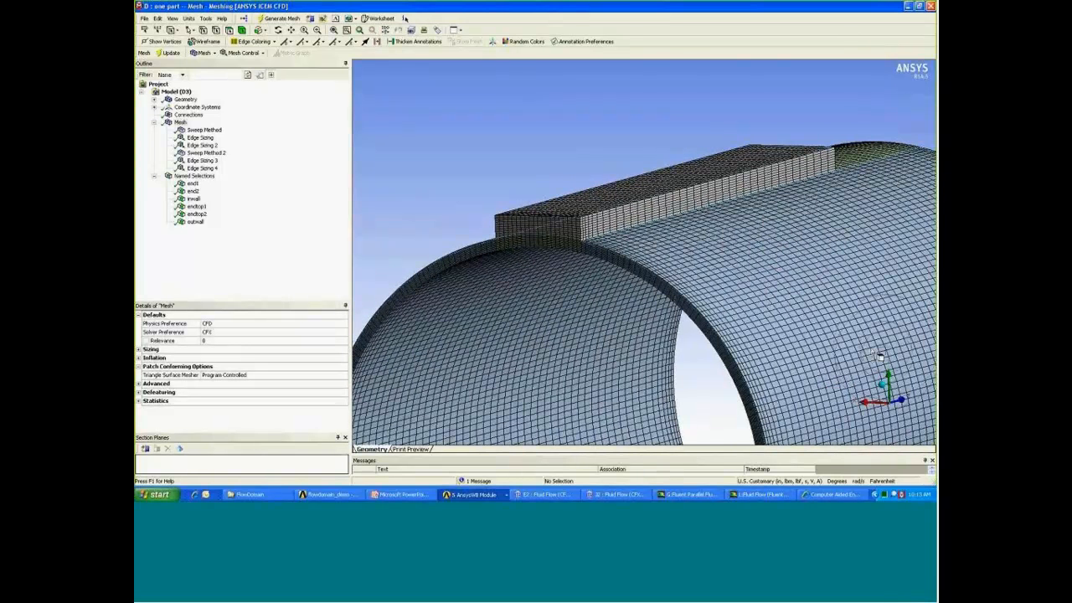
right_click_drag(551, 193, 653, 282)
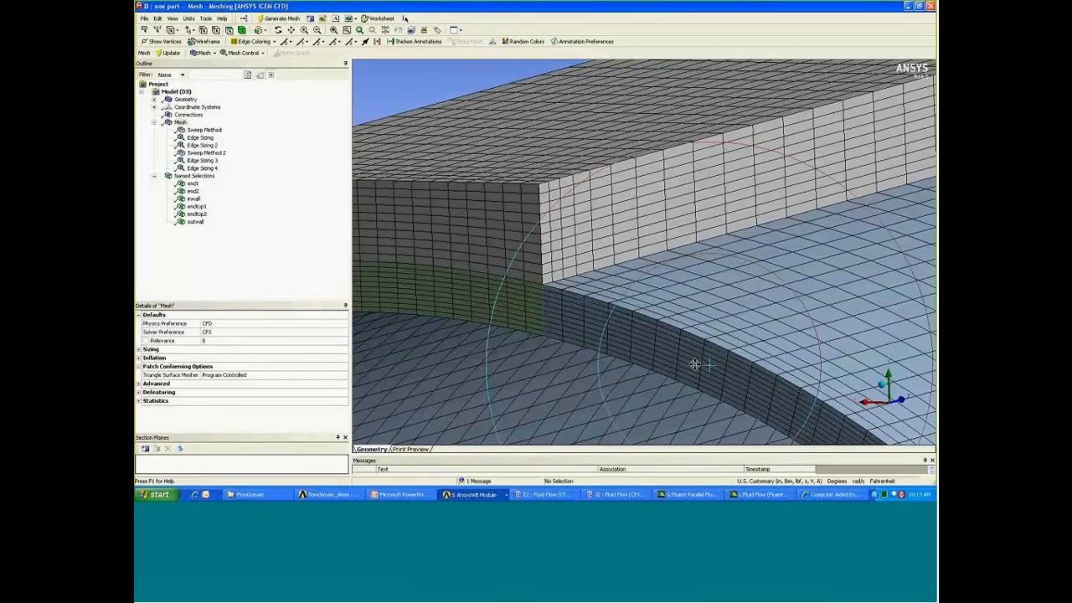
middle_click_drag(694, 364, 785, 296, "ctrl")
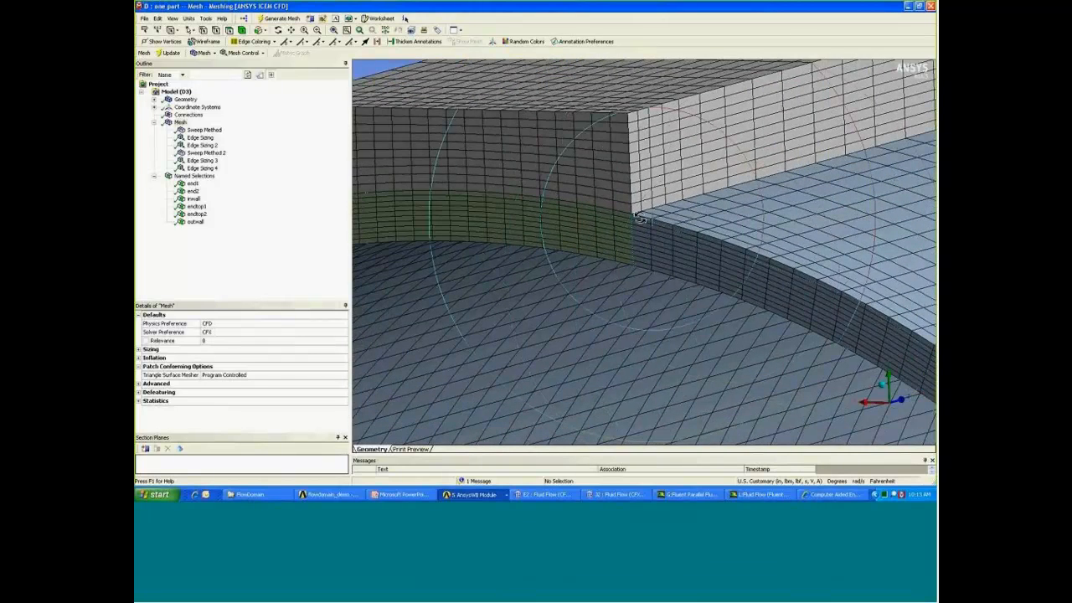
middle_click_drag(640, 218, 780, 192)
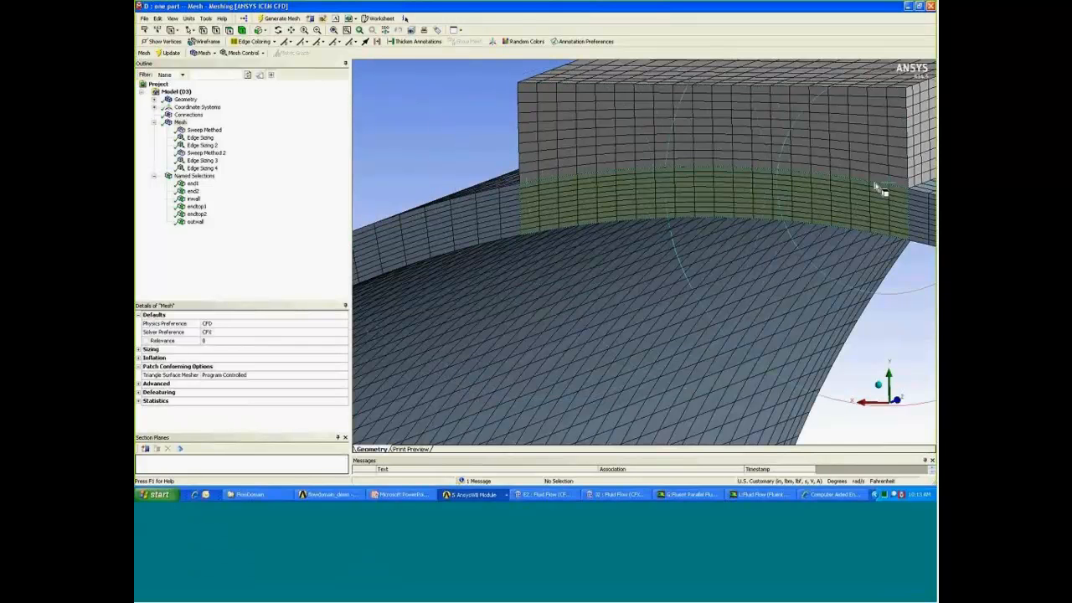
middle_click_drag(890, 191, 842, 206)
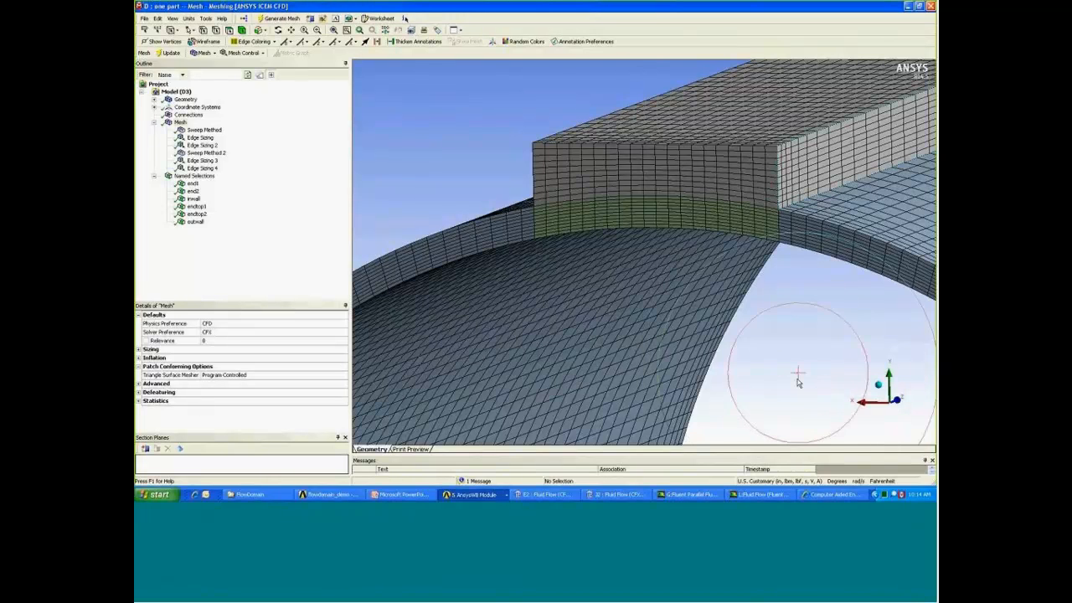
- Show the mesh statistics to read the node and element counts of the swept mesh
middle_click_drag(796, 363, 597, 313, "ctrl")
scroll(598, 313, "down", 3)
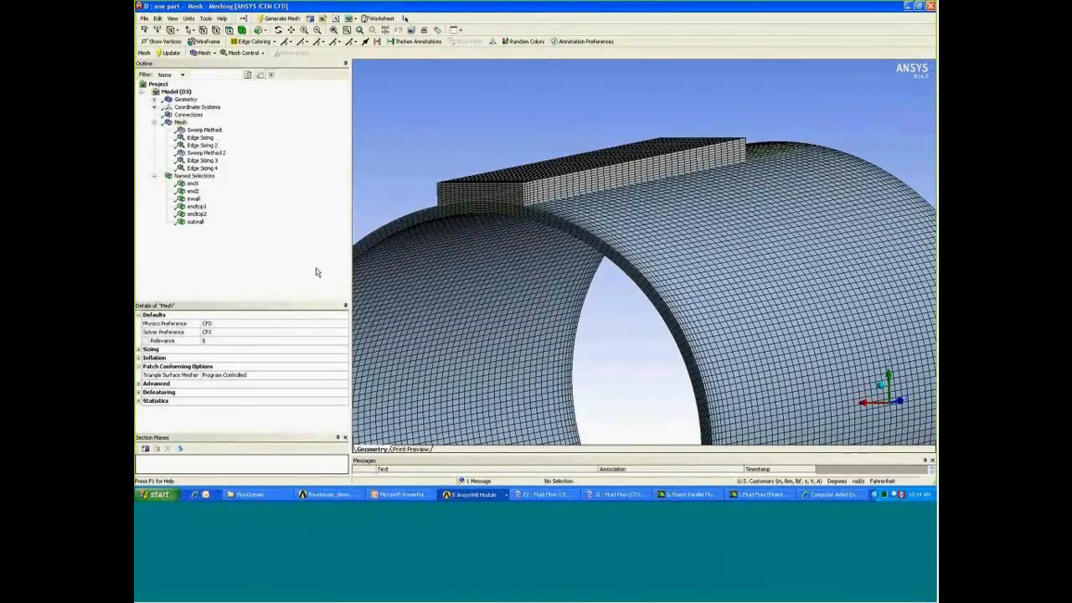
left_click(139, 401)
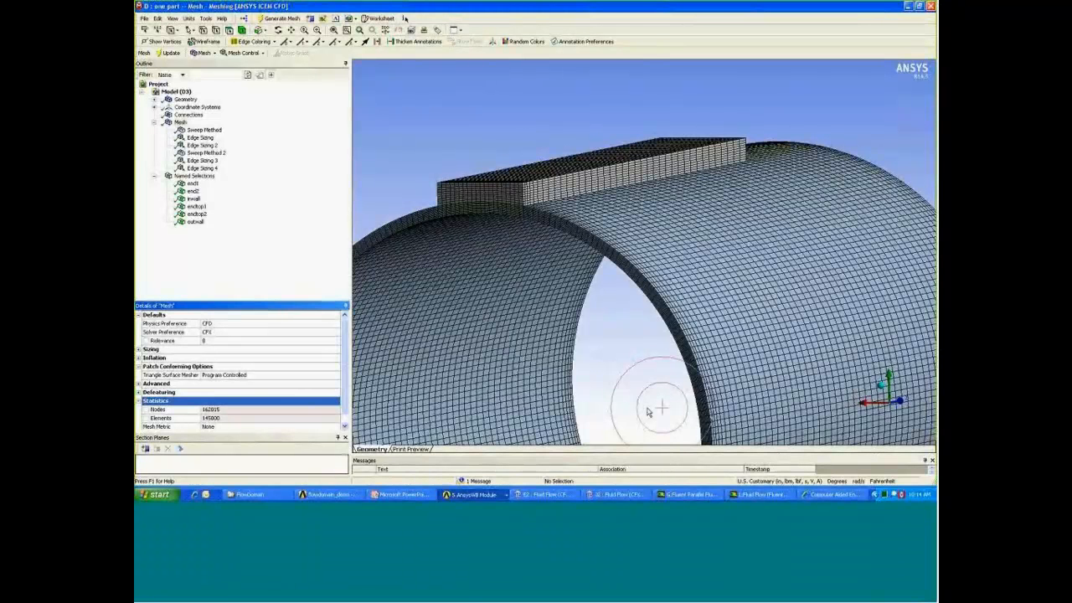
middle_click_drag(647, 411, 703, 283)
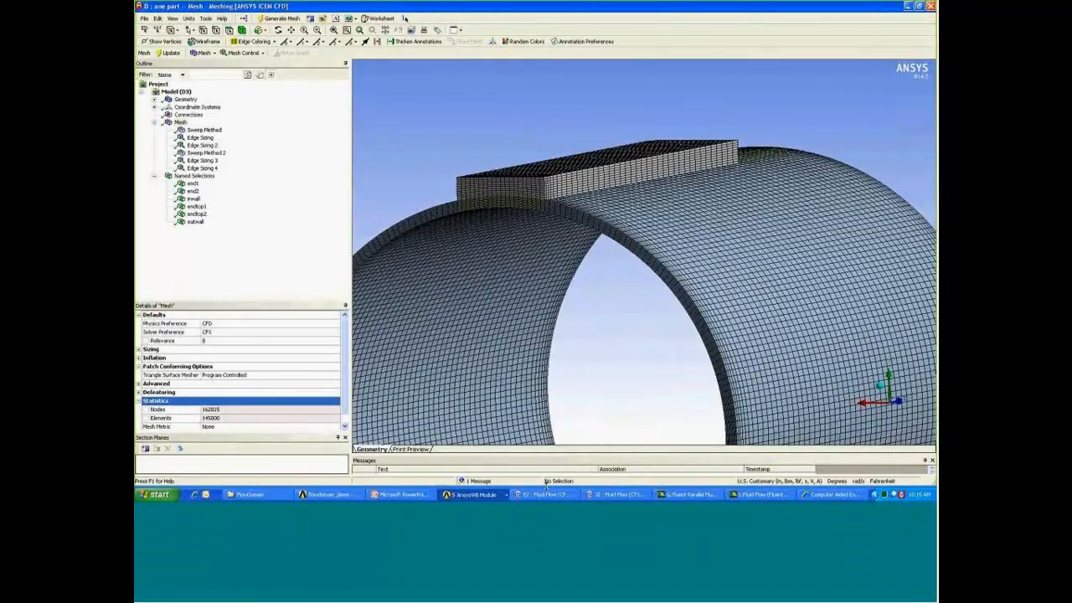
- Switch to the E2 Fluid Flow (CFX) CFX-Pre window, maximize it, and inspect the Default Domain from different angles
left_click(570, 495)
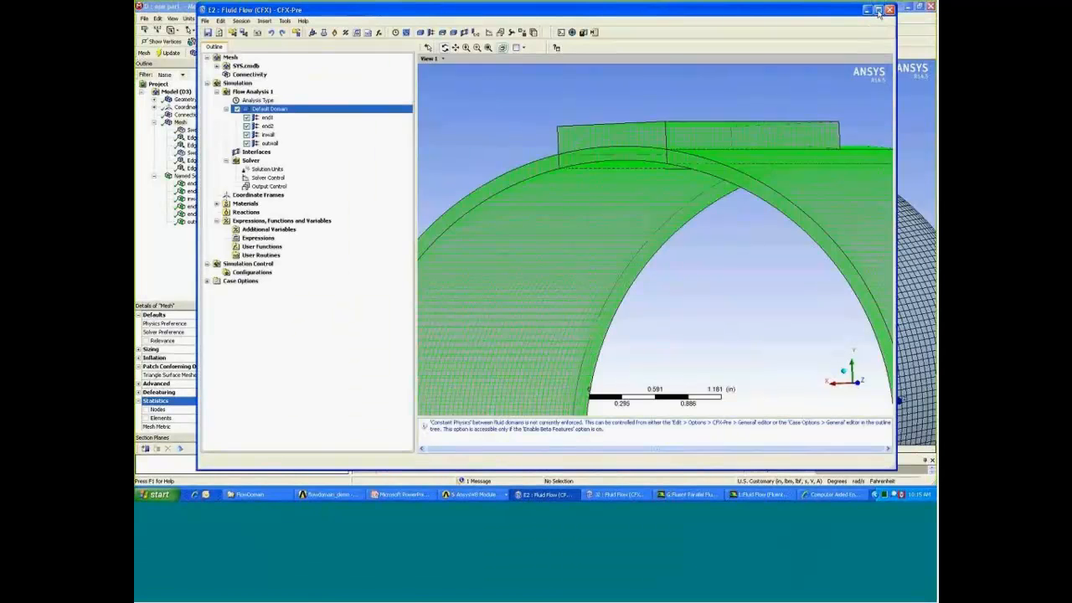
left_click(879, 9)
left_click_drag(797, 79, 774, 181)
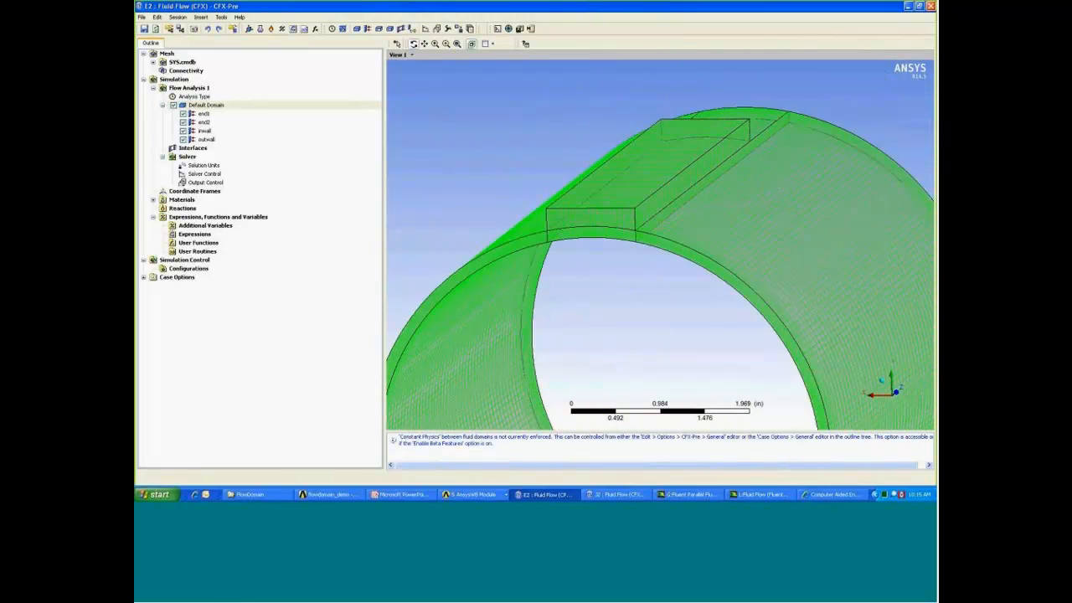
left_click_drag(764, 151, 725, 151)
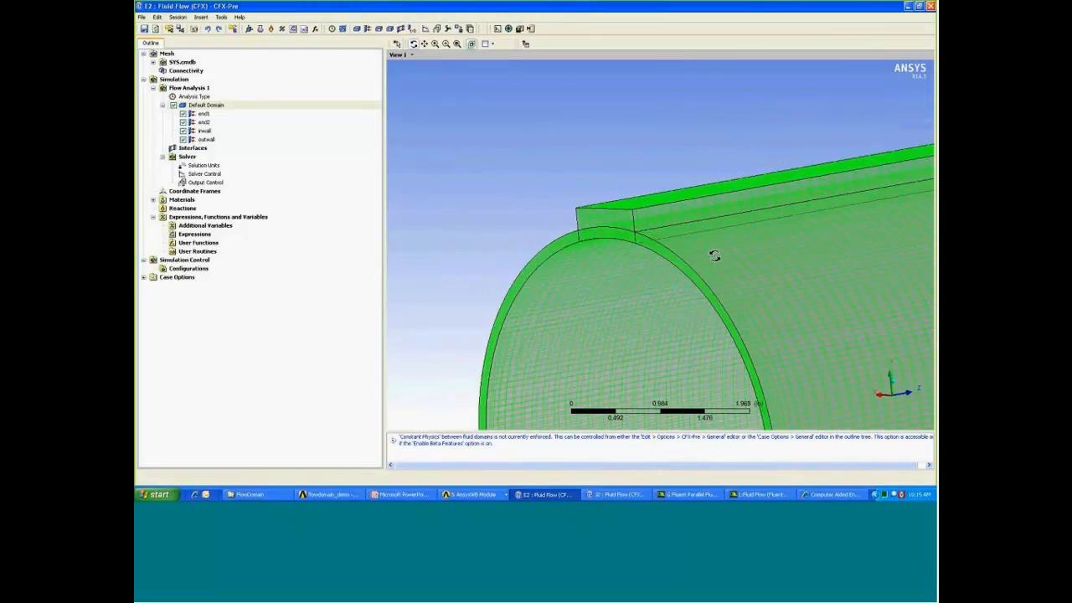
left_click_drag(712, 253, 383, 136)
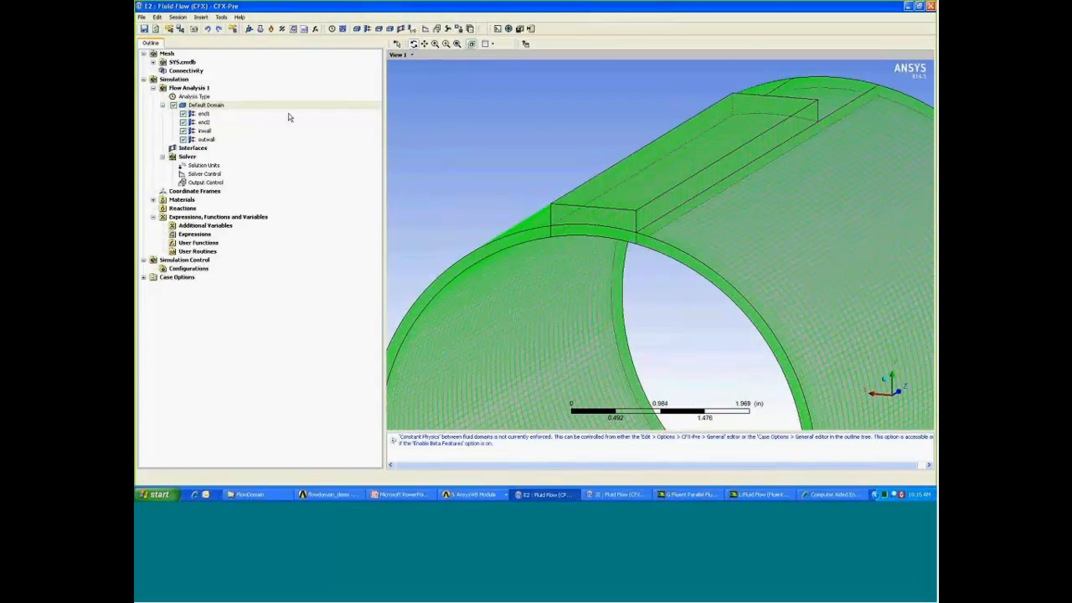
- Highlight the end1 and end2 boundaries in turn to check which faces each one covers
left_click(204, 114)
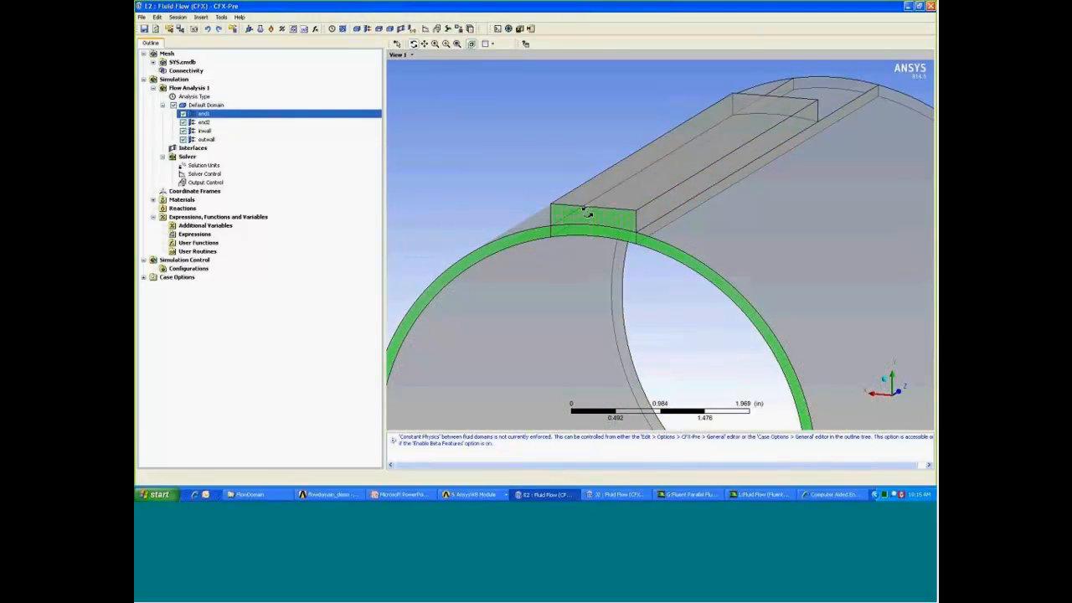
left_click(205, 122)
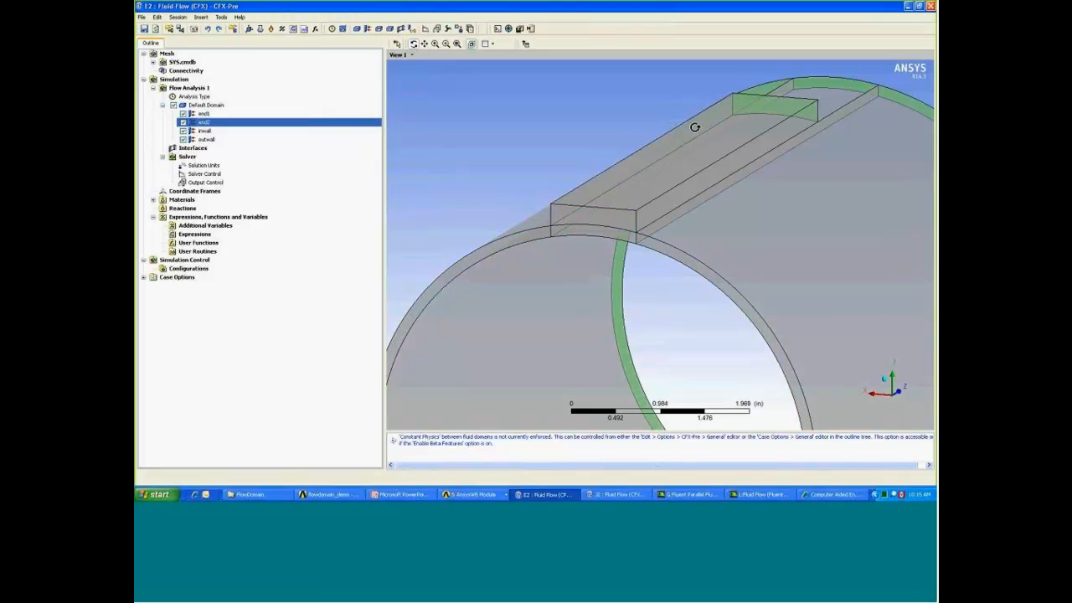
- Highlight the inwall and outwall boundaries in turn to check which faces each one covers
left_click(203, 131)
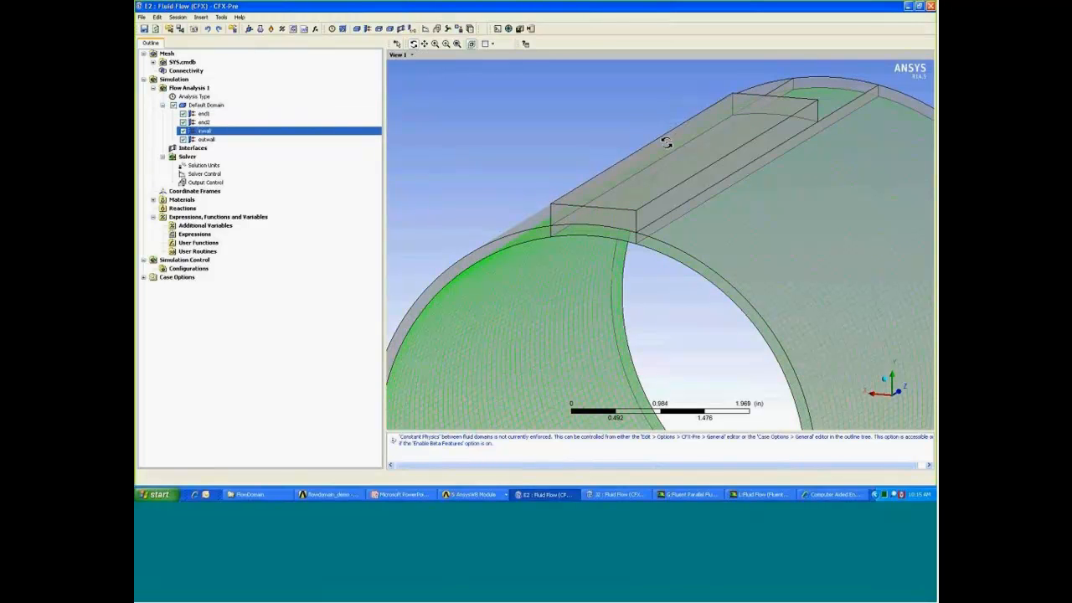
left_click_drag(662, 142, 673, 125)
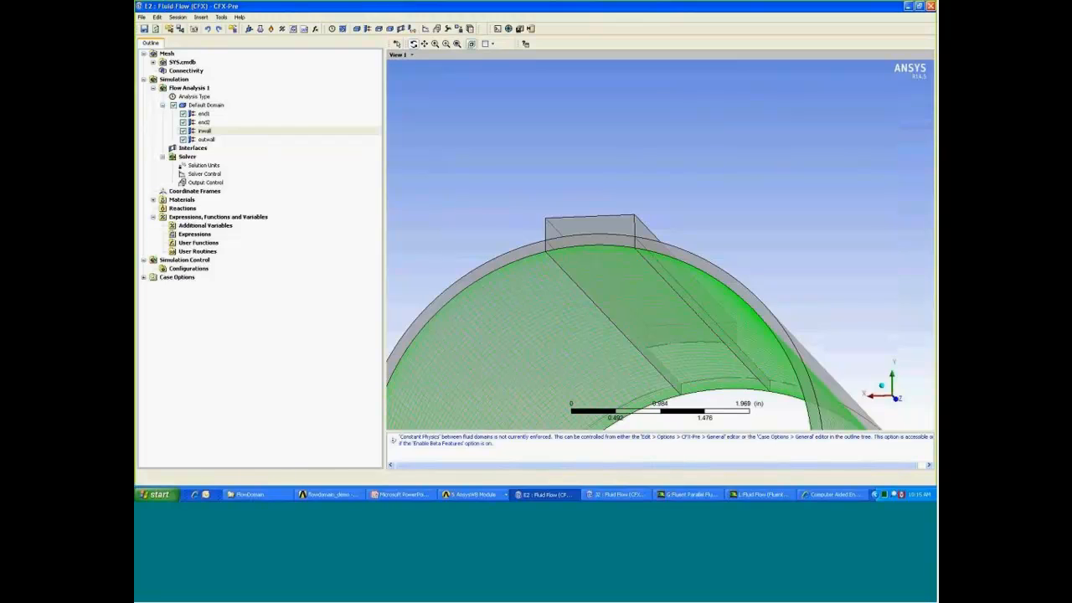
left_click(211, 140)
left_click_drag(646, 159, 669, 175)
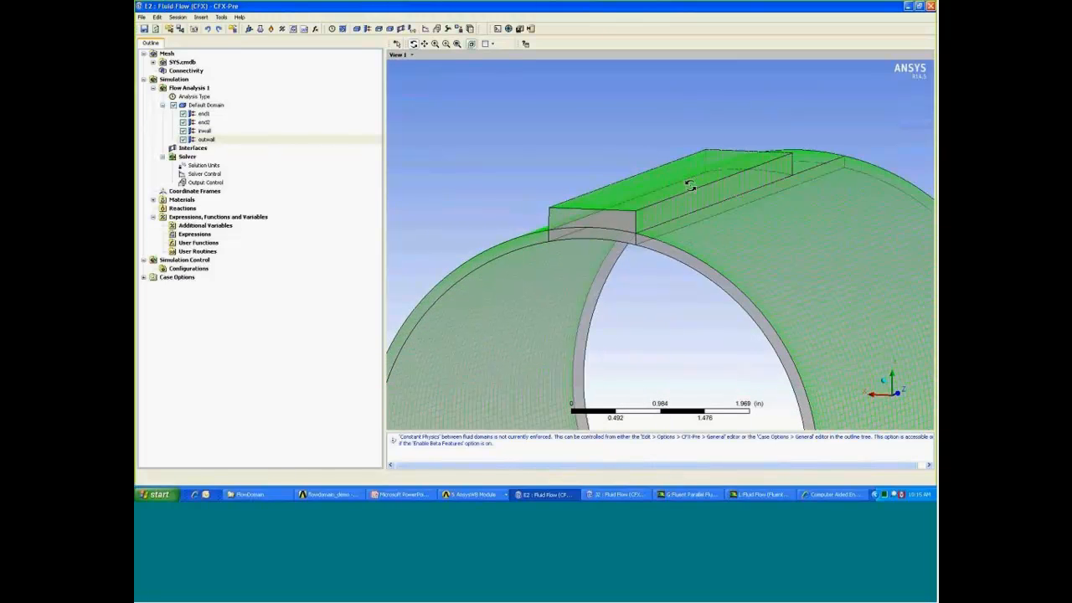
left_click_drag(680, 216, 683, 216)
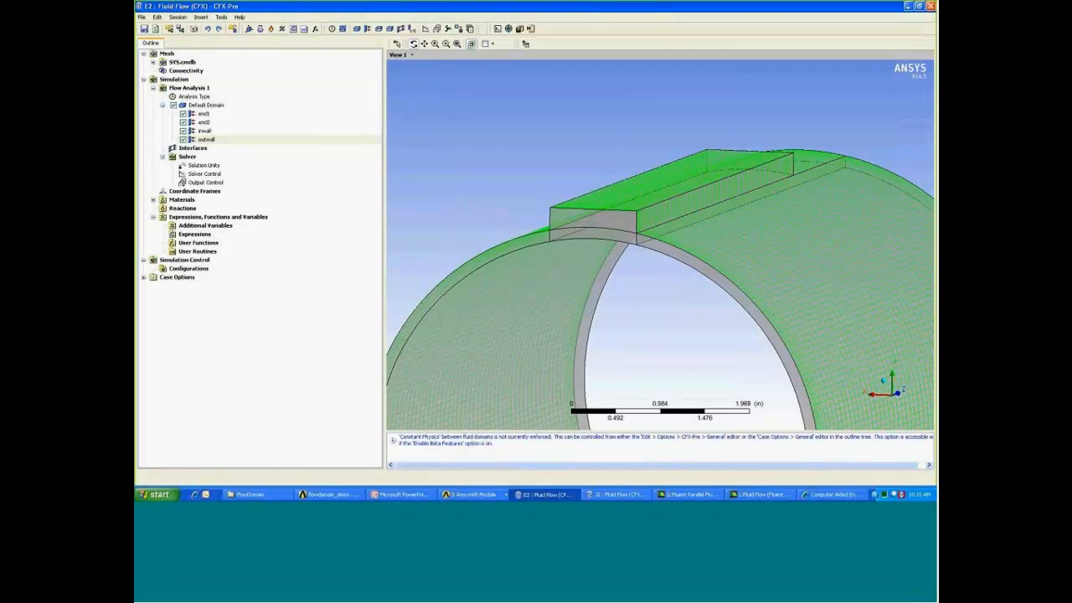
middle_click_drag(683, 215, 726, 203, "ctrl")
scroll(726, 203, "up", 4)
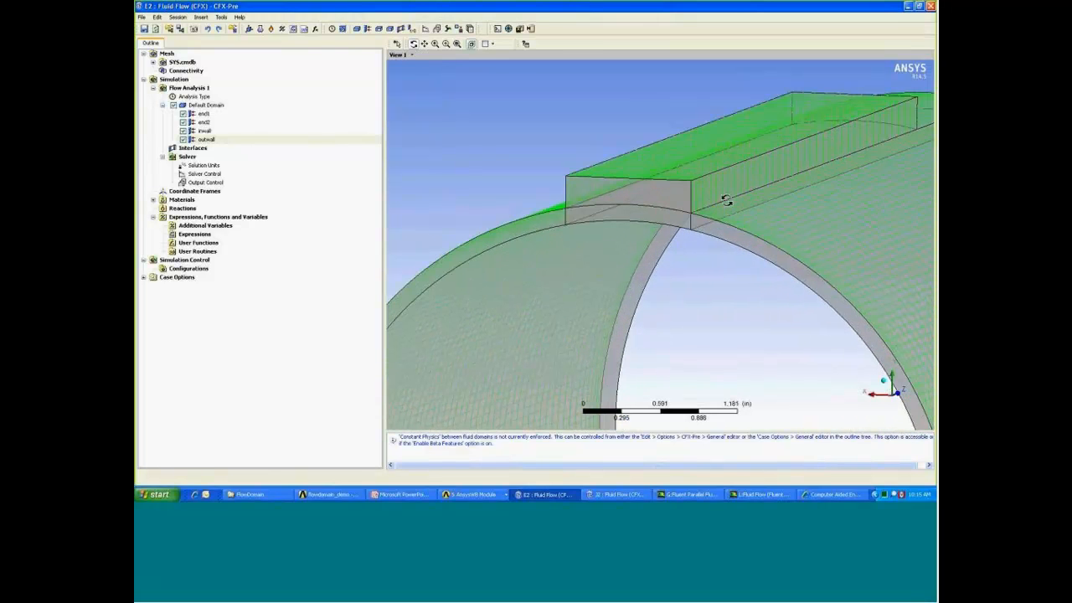
- Examine the outwall boundary around the block and the wall section beneath it from several angles
left_click_drag(742, 202, 756, 196)
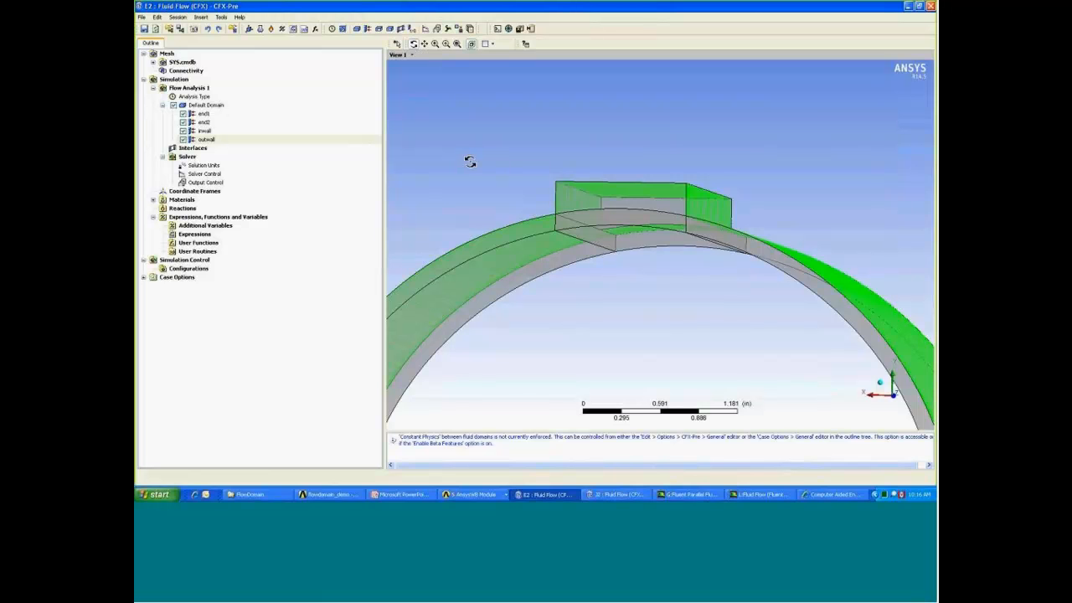
left_click_drag(752, 162, 779, 168)
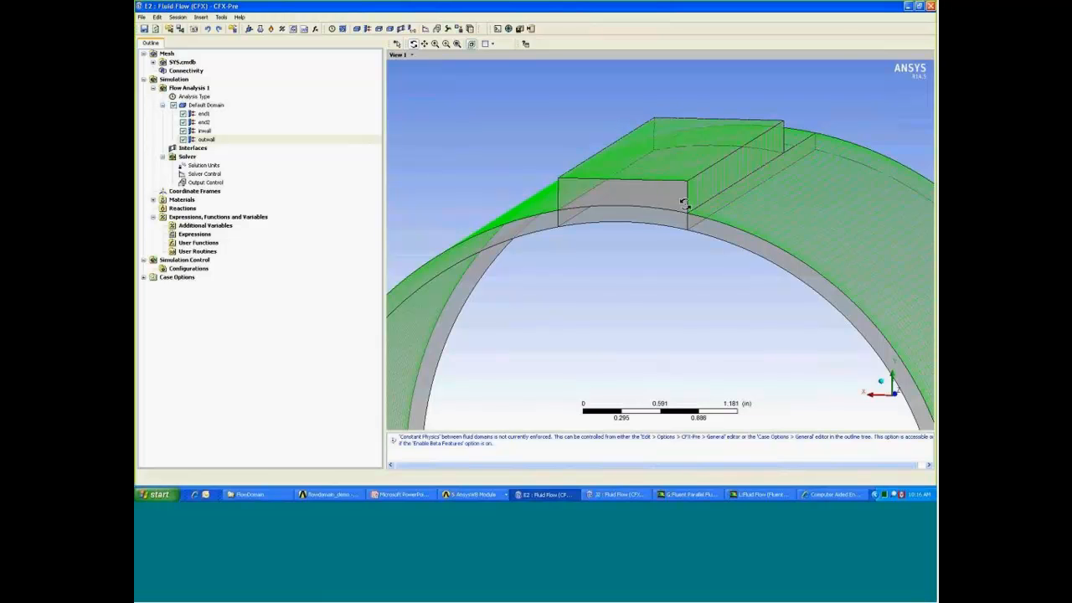
left_click_drag(684, 203, 661, 203)
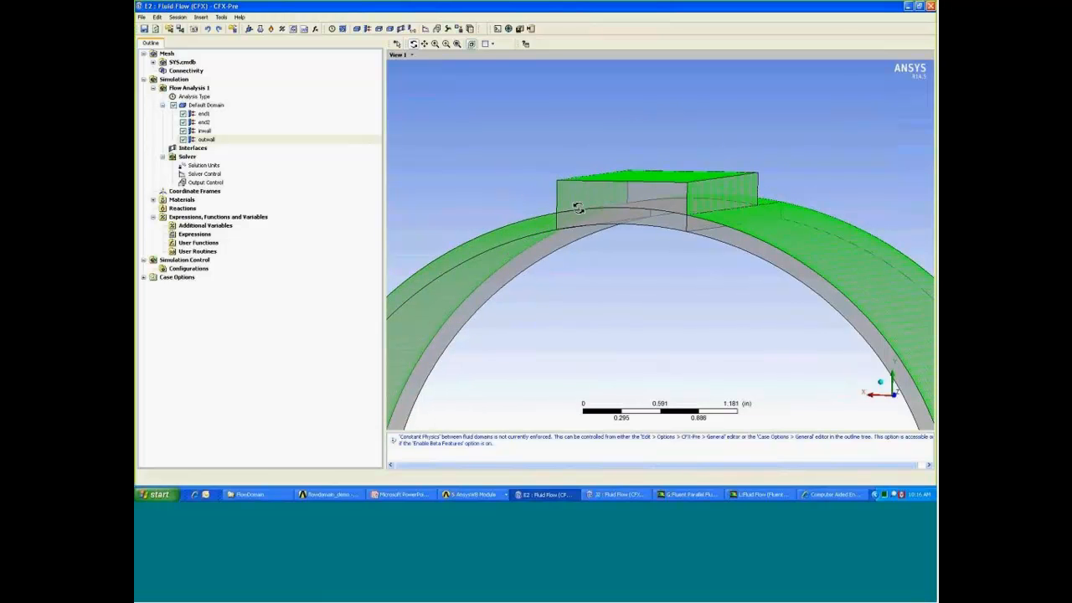
mouse_move(591, 209)
left_mouse_down()
mouse_move(669, 221)
mouse_move(591, 215)
left_mouse_up()
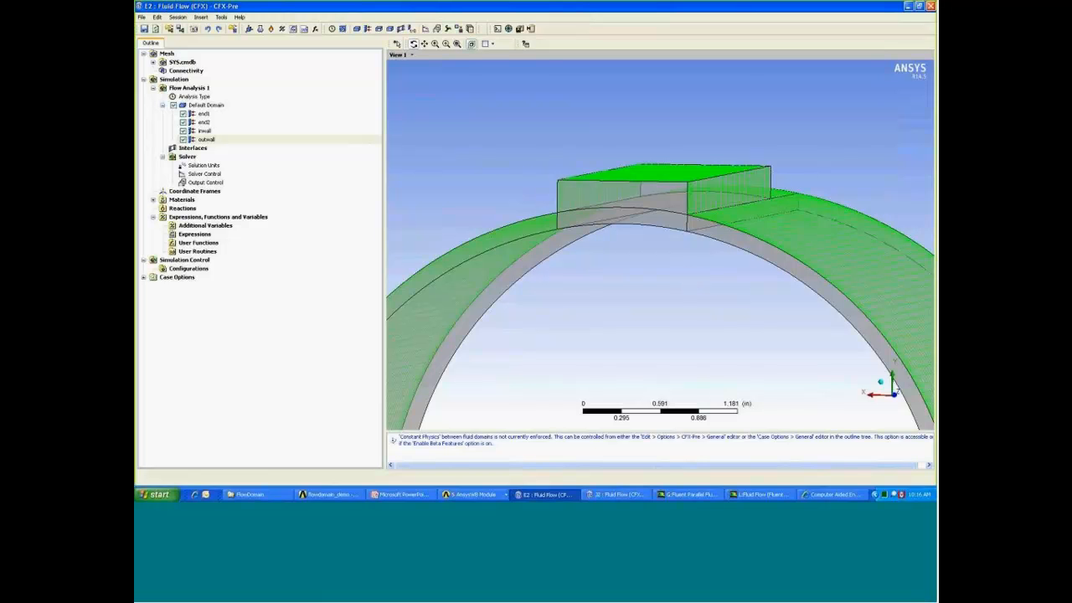
left_click_drag(686, 276, 686, 279)
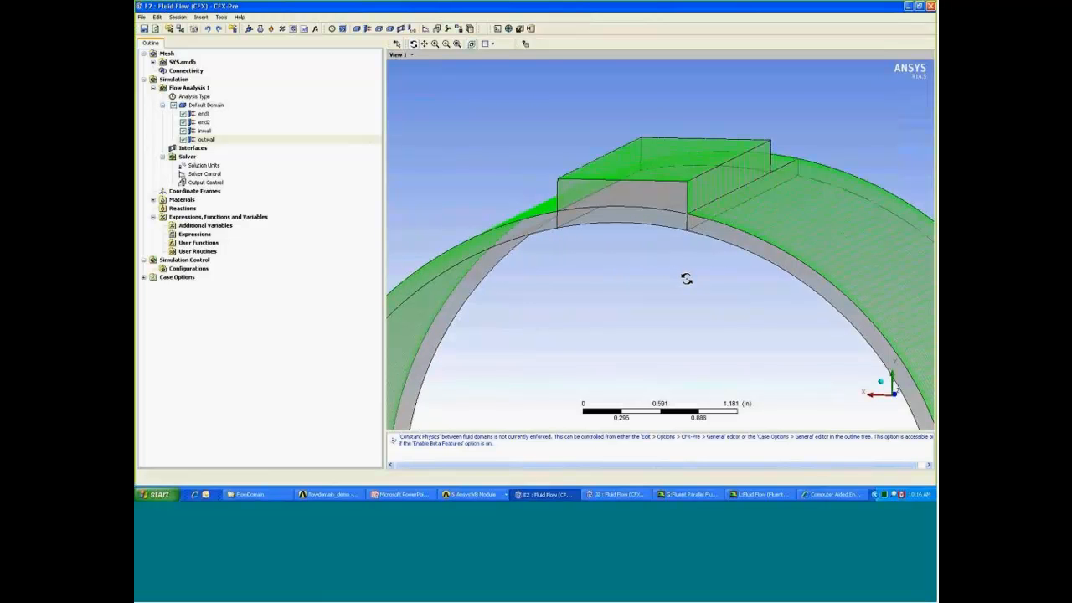
scroll(686, 278, "up", 4)
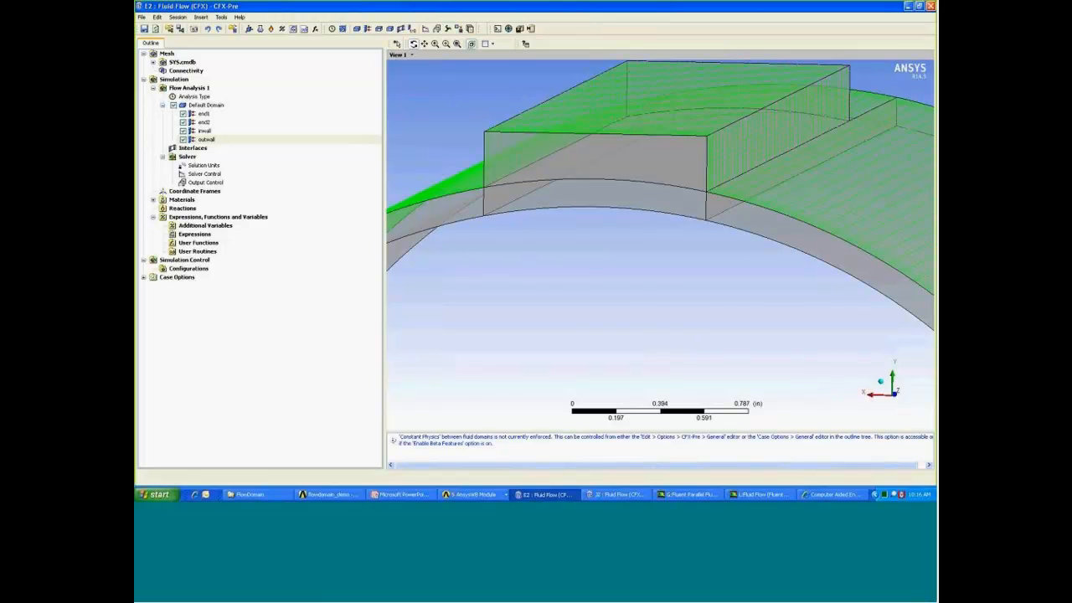
left_click_drag(694, 356, 694, 340)
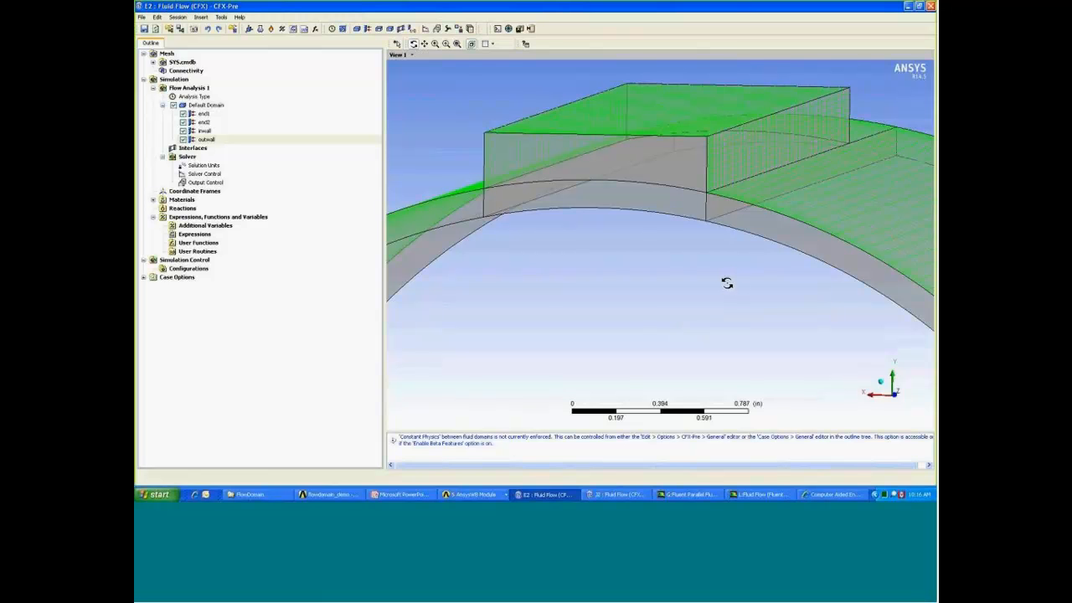
left_click_drag(739, 304, 742, 294)
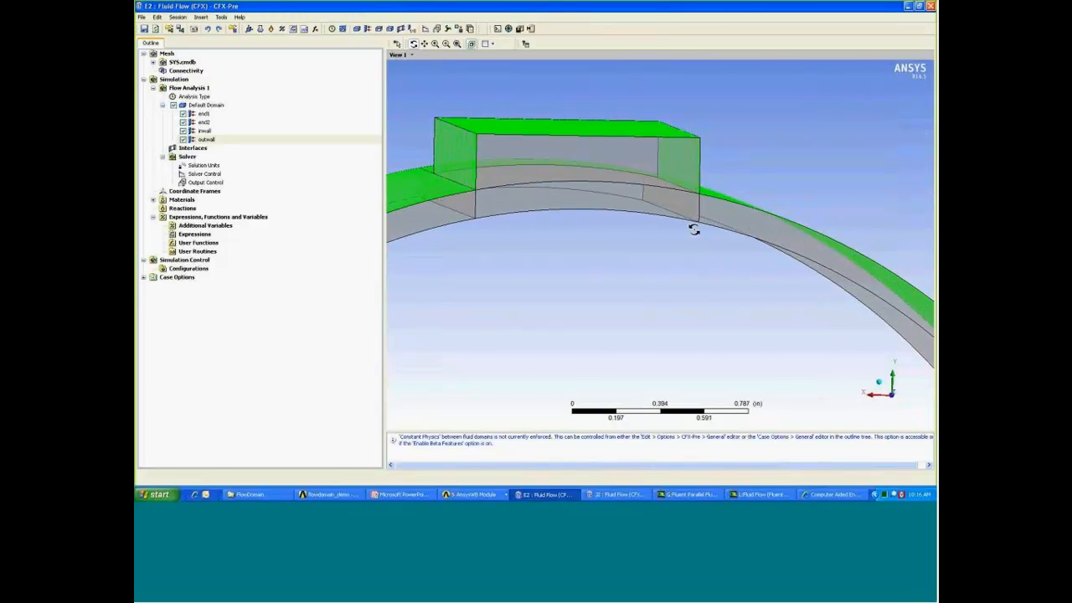
left_click_drag(704, 239, 701, 237)
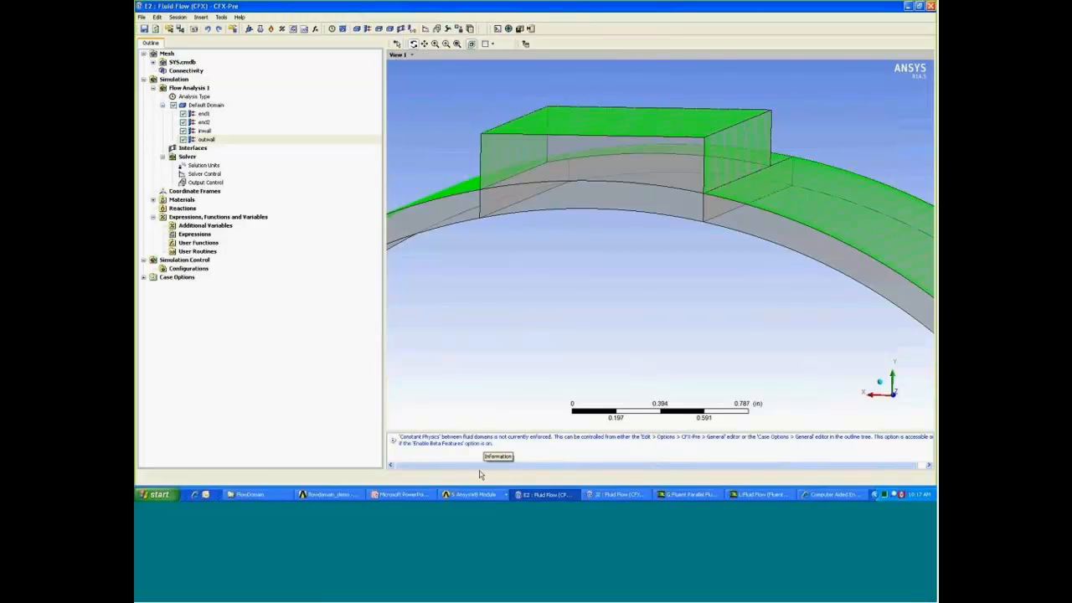
- Show the flowdomain_demo Workbench project schematic maximized, and inspect the one-part mesh in the maximized G Fluent window
left_click(338, 495)
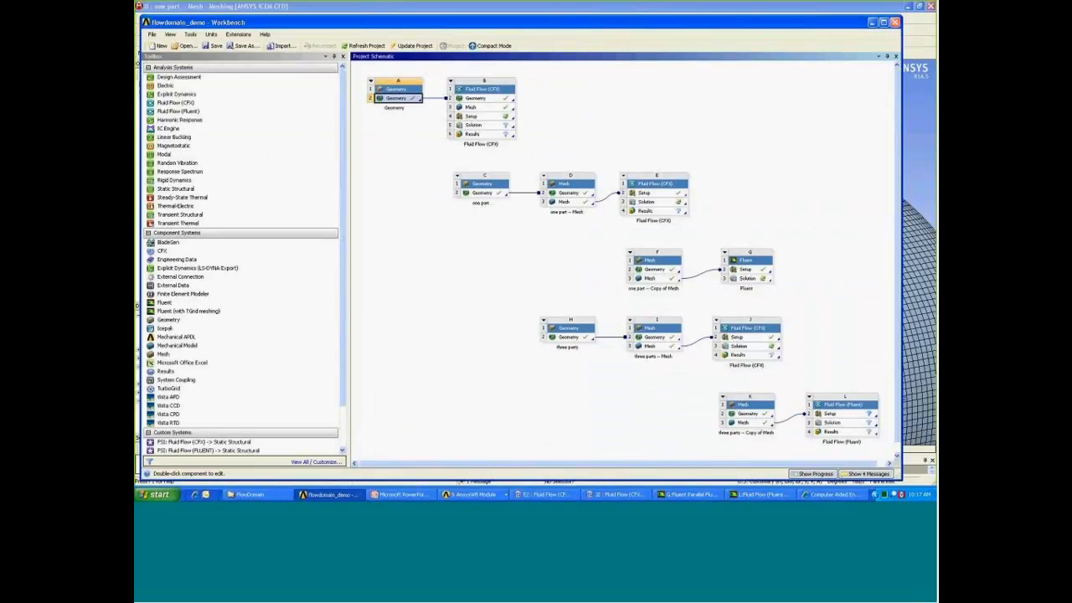
left_click(884, 23)
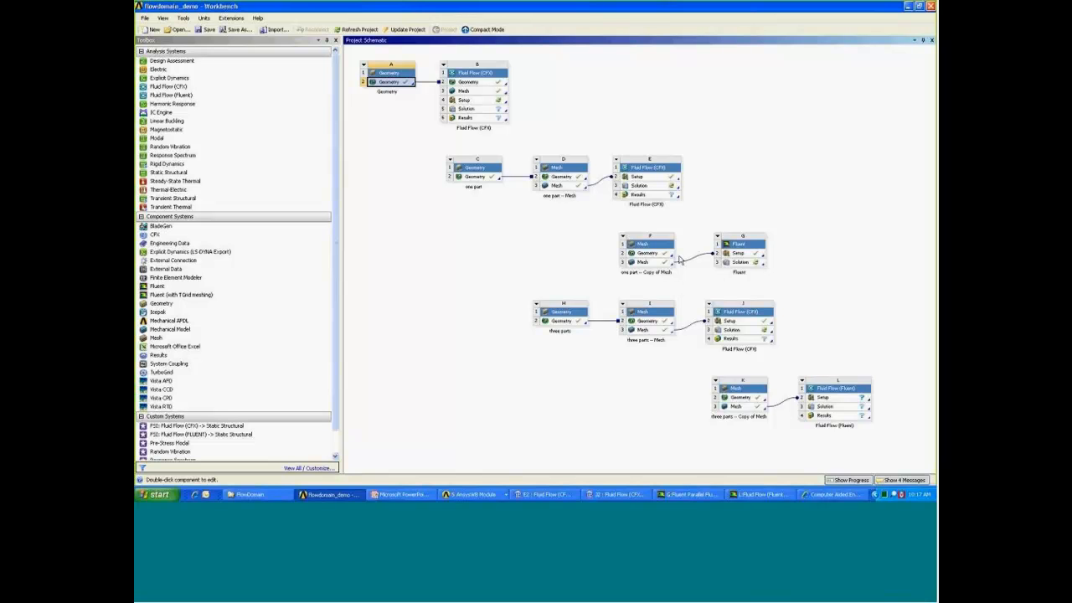
left_click(685, 494)
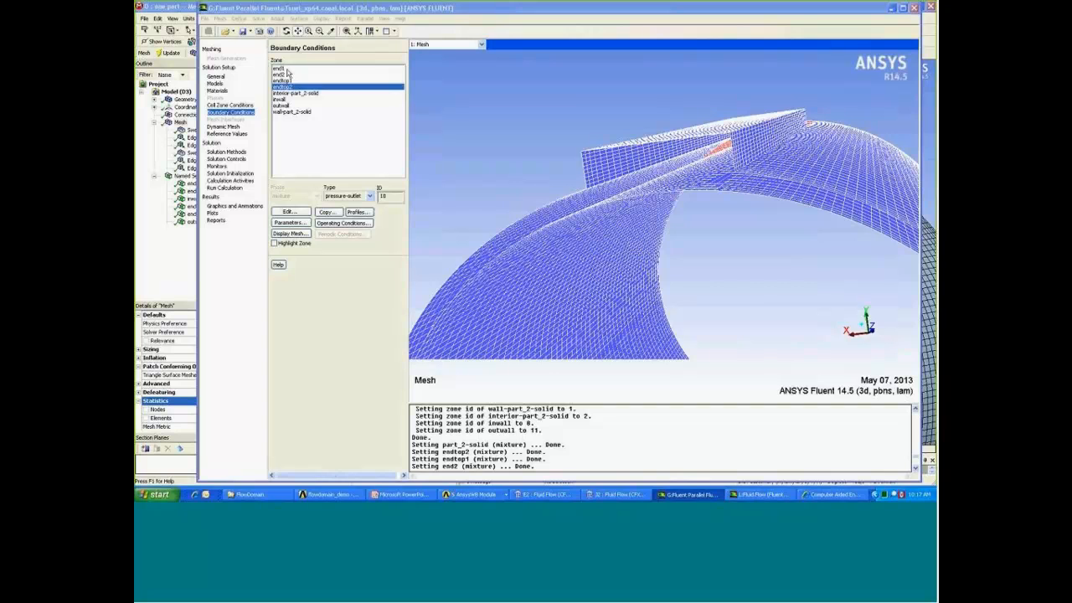
left_click(901, 9)
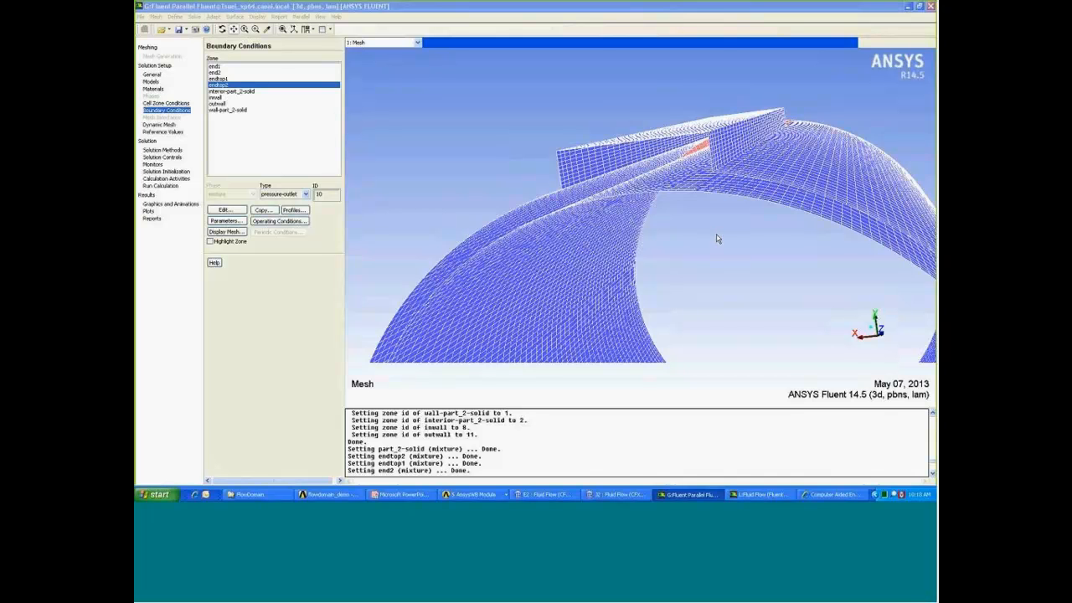
left_click_drag(716, 239, 738, 237)
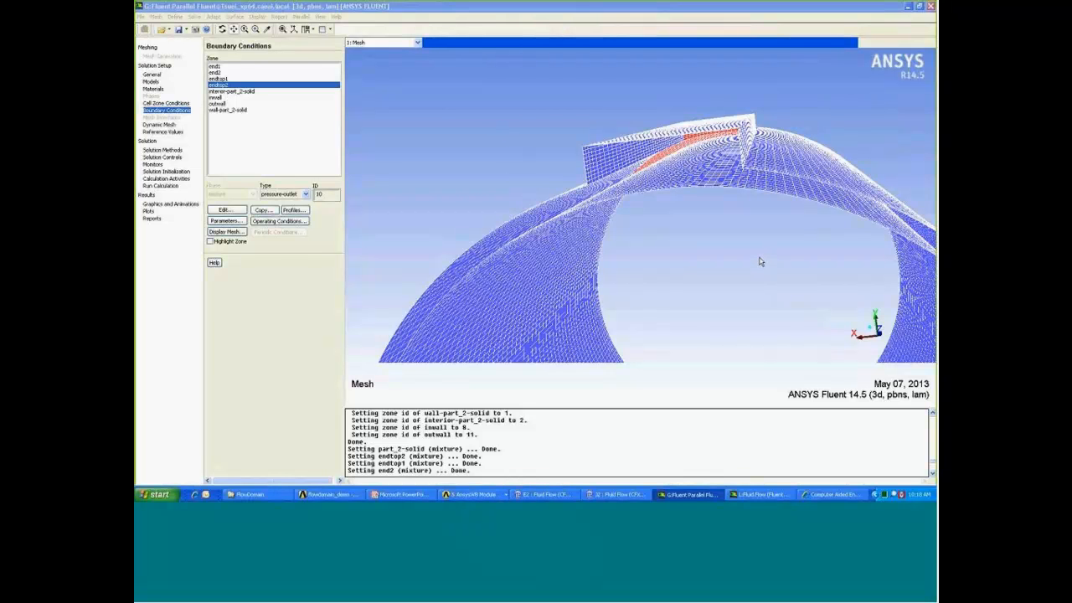
- Switch to the H: three parts DesignModeler window, maximize it, and inspect the three-body geometry
left_click(474, 494)
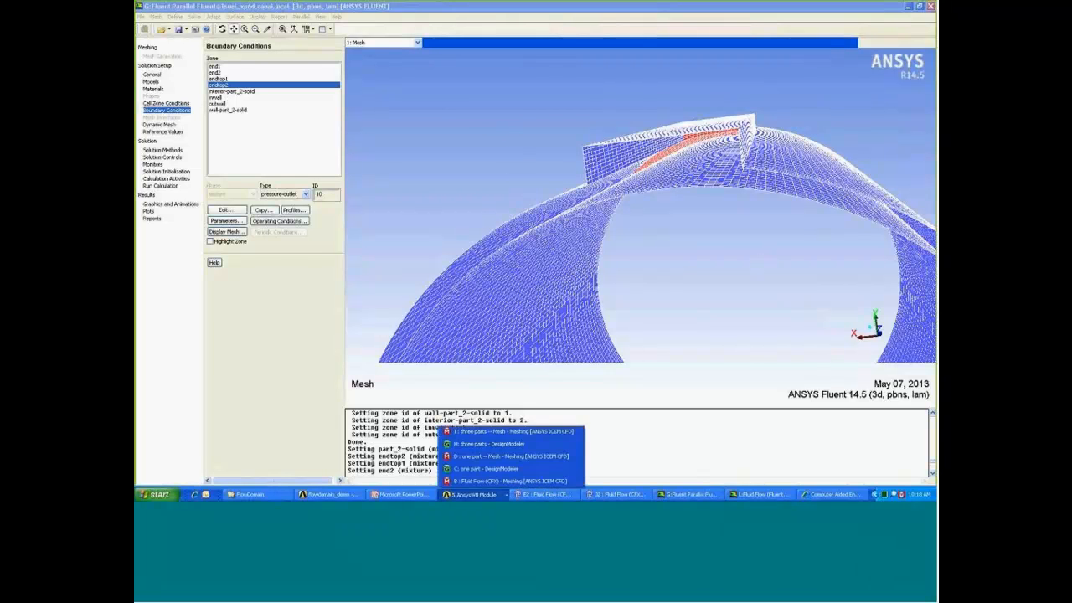
left_click(494, 444)
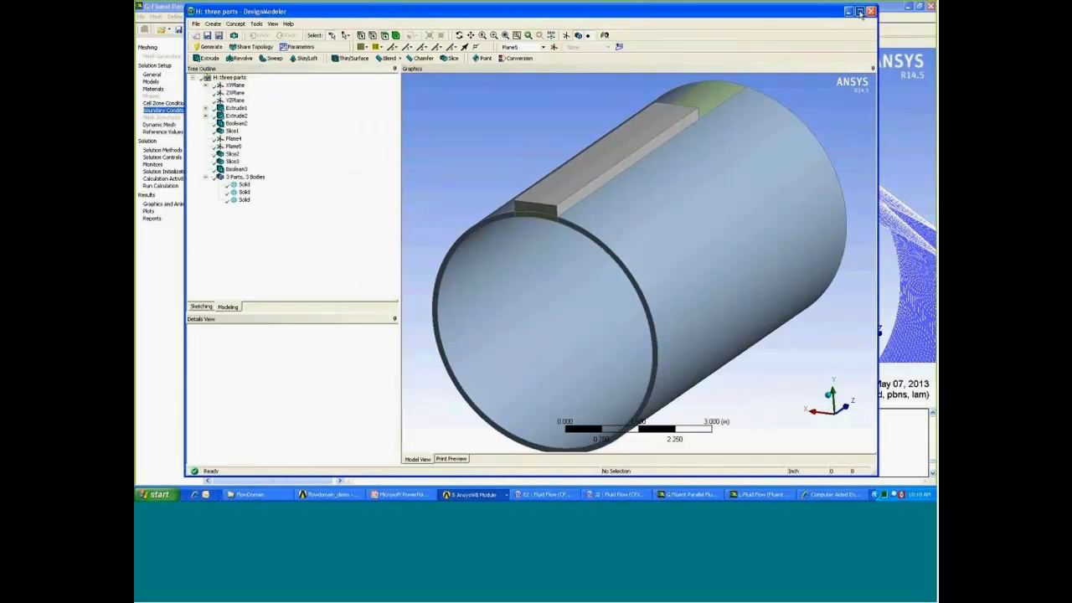
left_click(859, 12)
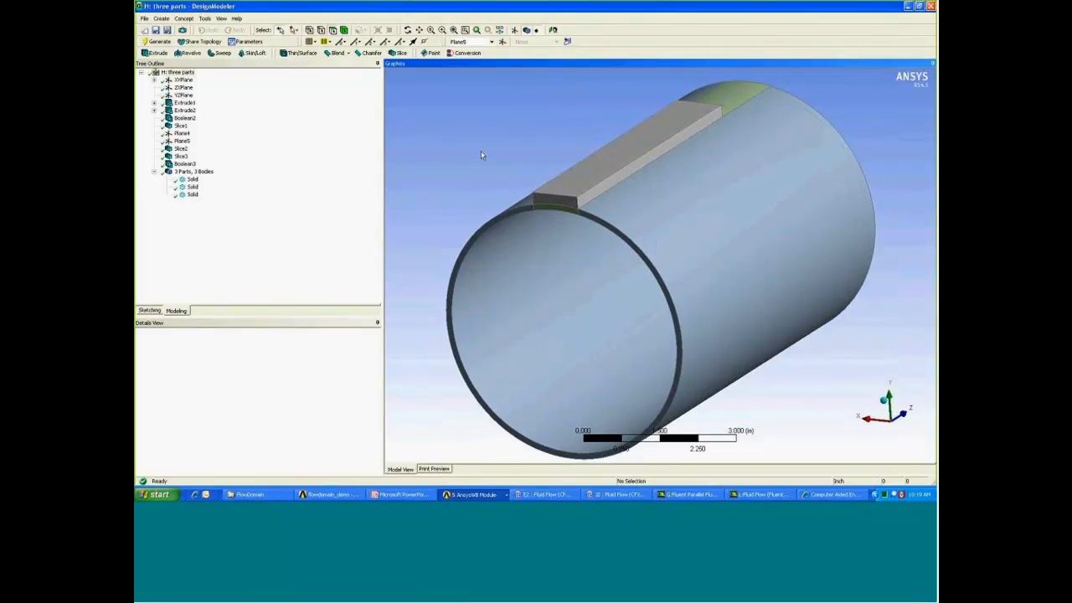
mouse_move(479, 149)
middle_mouse_down()
mouse_move(478, 136)
mouse_move(461, 140)
mouse_move(478, 143)
middle_mouse_up()
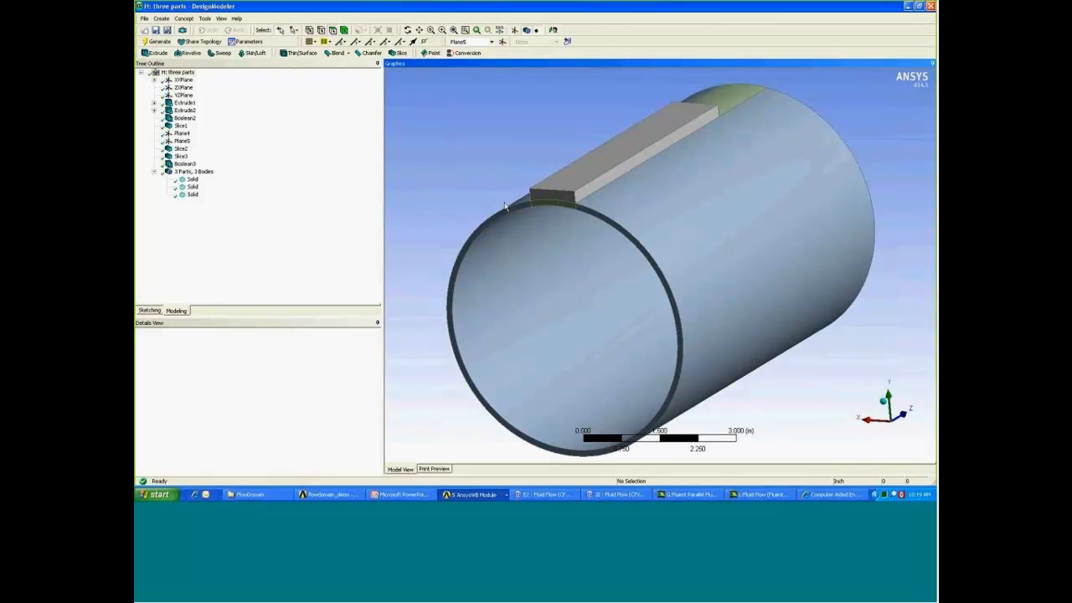
- Switch to the I: three parts Meshing window, shrink the messages area, and inspect the swept mesh
left_click(472, 494)
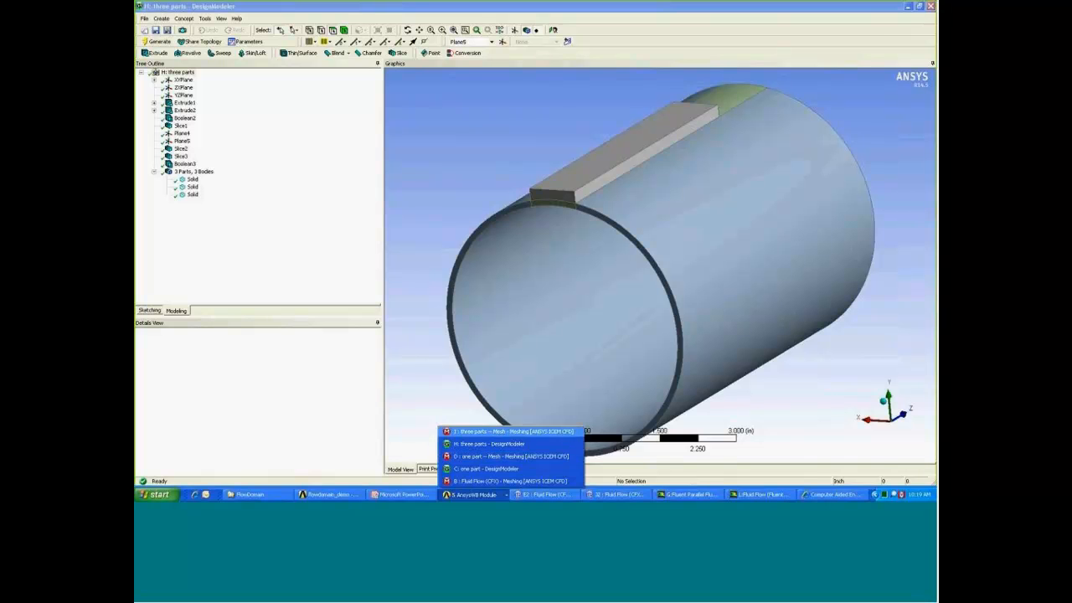
left_click(481, 432)
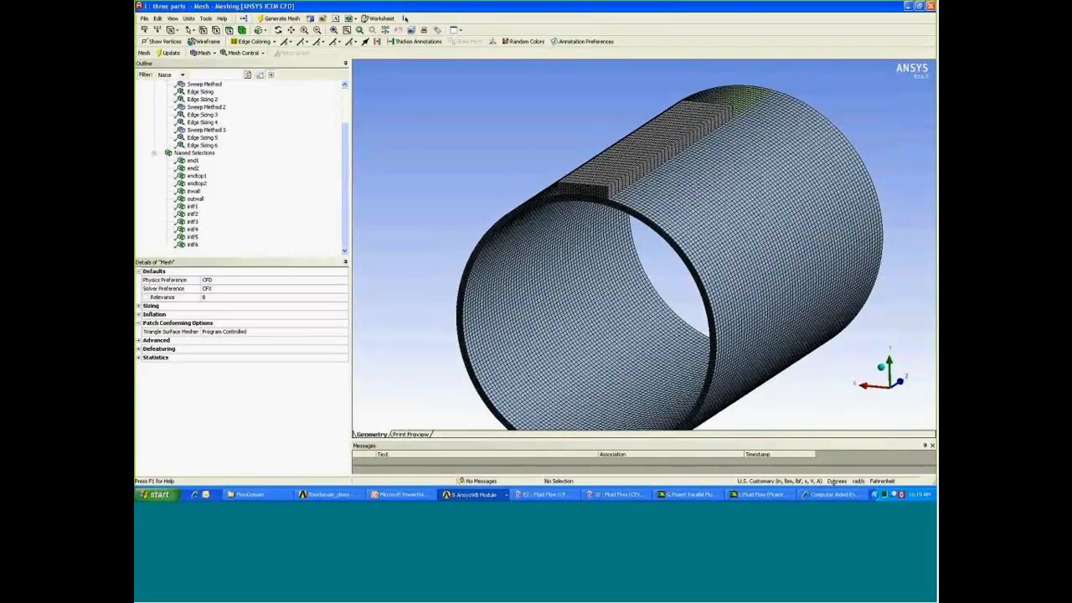
left_click_drag(833, 484, 834, 481)
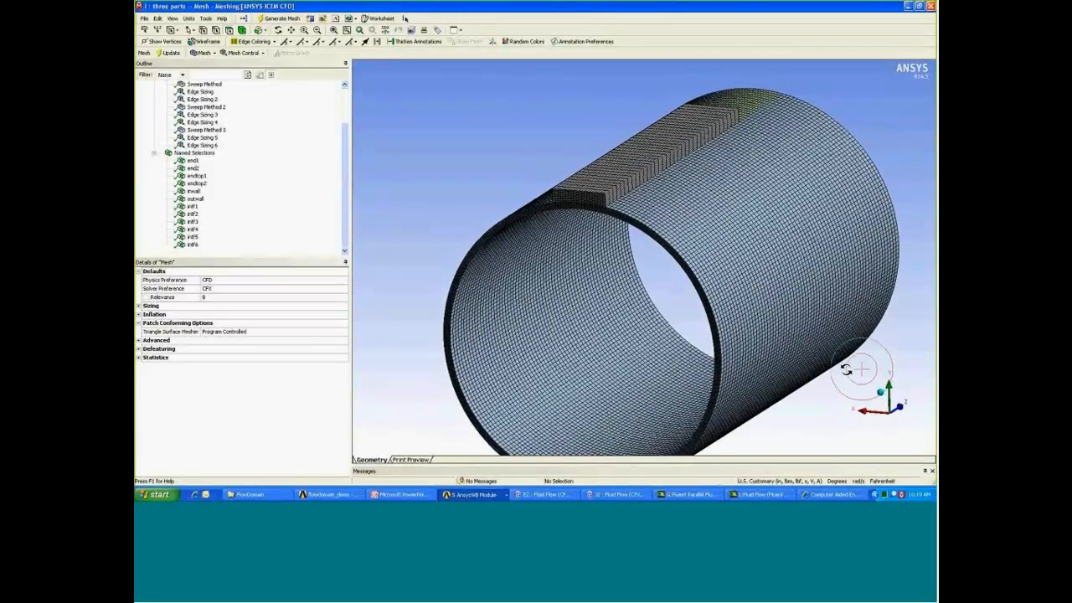
mouse_move(845, 368)
middle_mouse_down()
mouse_move(837, 371)
mouse_move(848, 364)
middle_mouse_up()
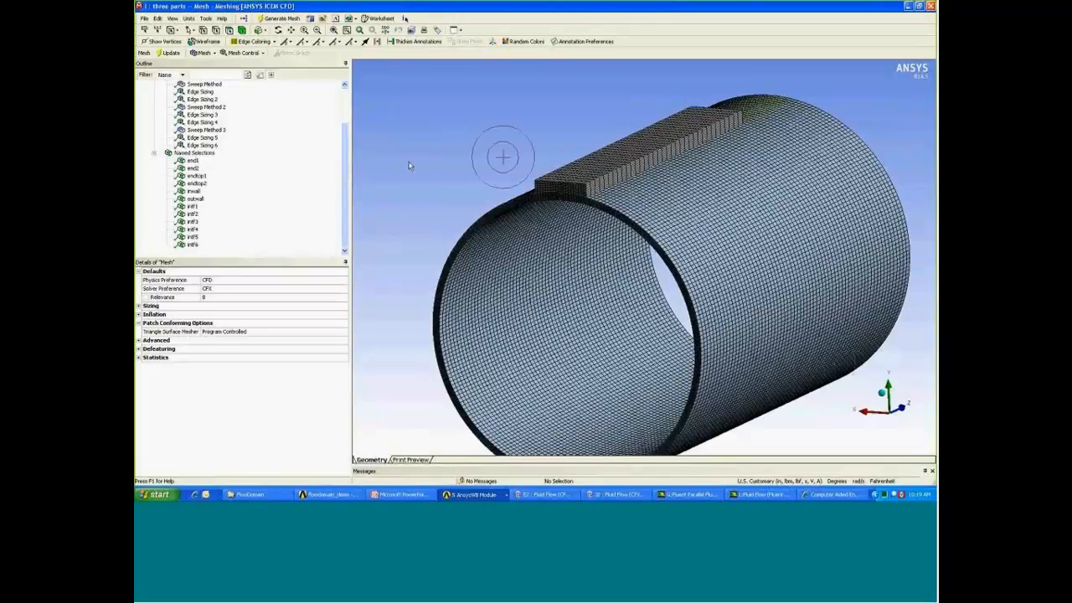
- Review the settings and scoped geometry of the first Sweep Method, Edge Sizing and Edge Sizing 2 mesh controls
left_click_drag(343, 145, 342, 128)
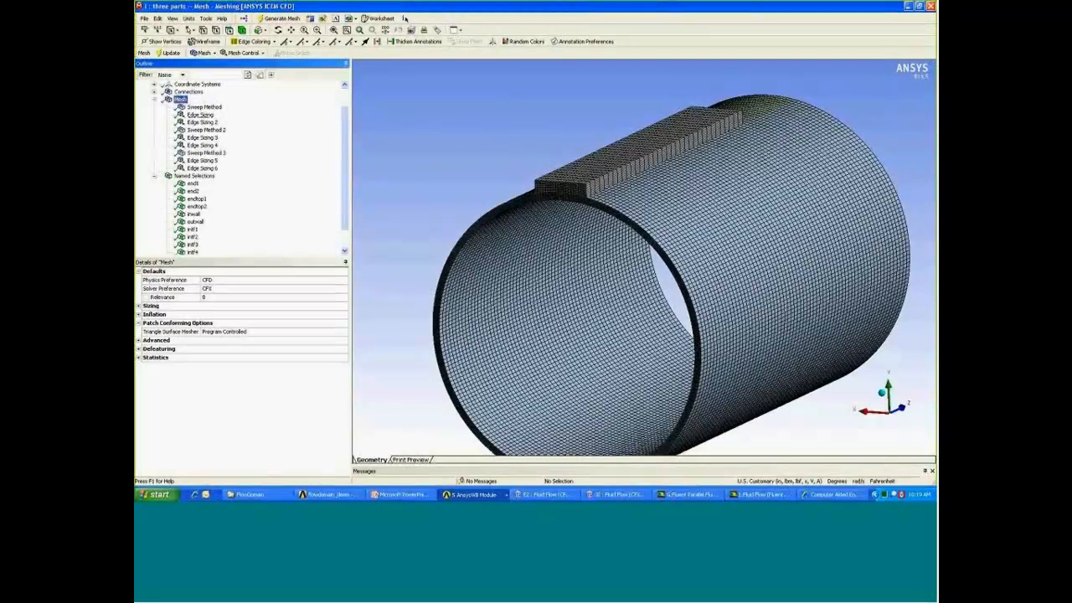
left_click(204, 108)
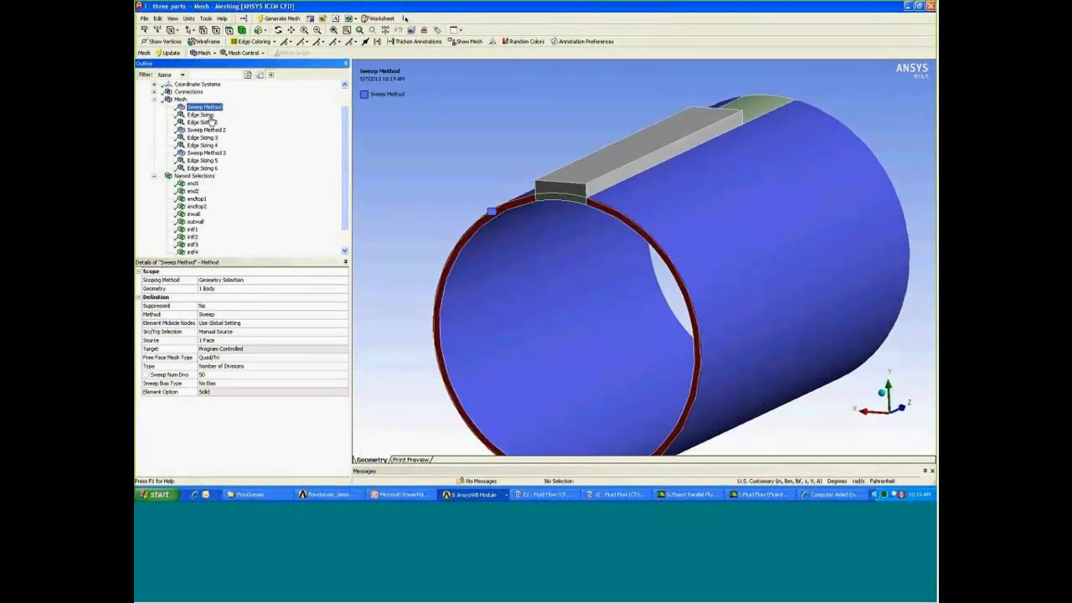
left_click(206, 116)
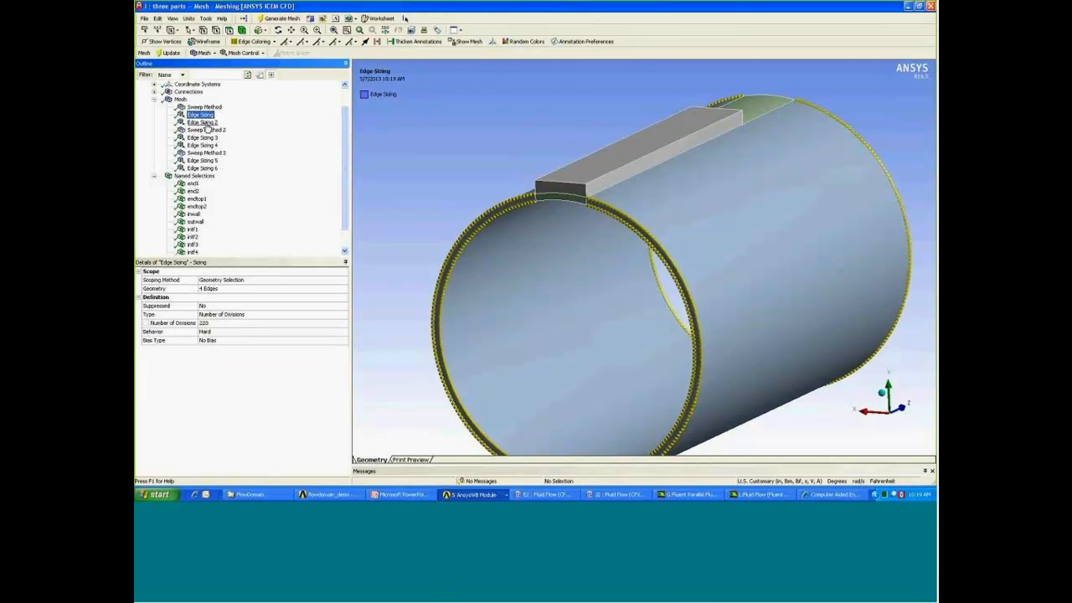
left_click(201, 122)
left_click(505, 124)
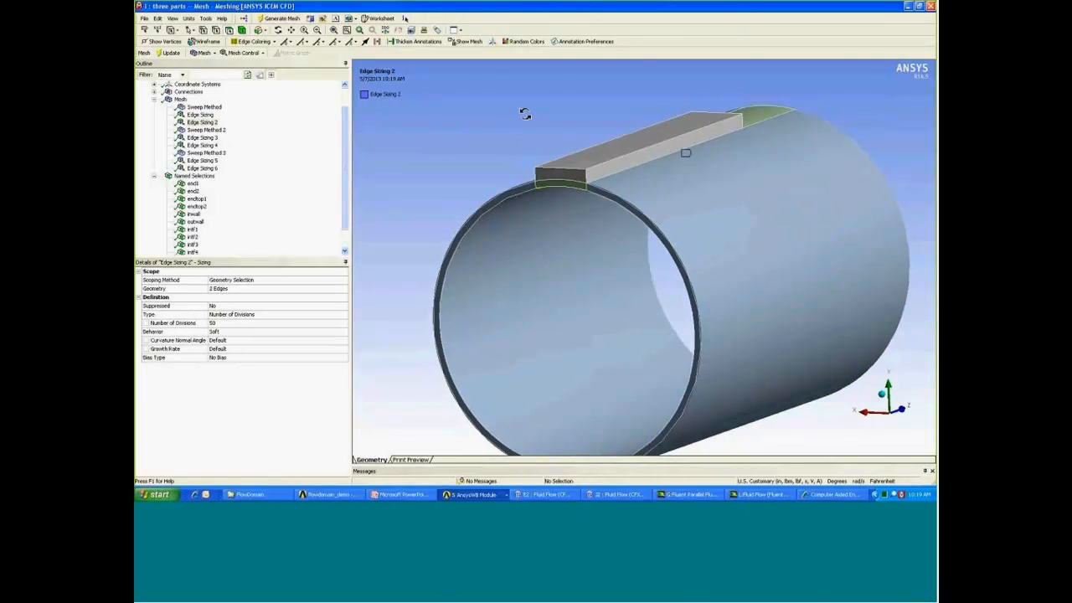
left_click_drag(525, 114, 458, 111)
- Inspect the edges scoped by Edge Sizing 3, and show the cylinder's Sweep Method settings again
left_click(211, 139)
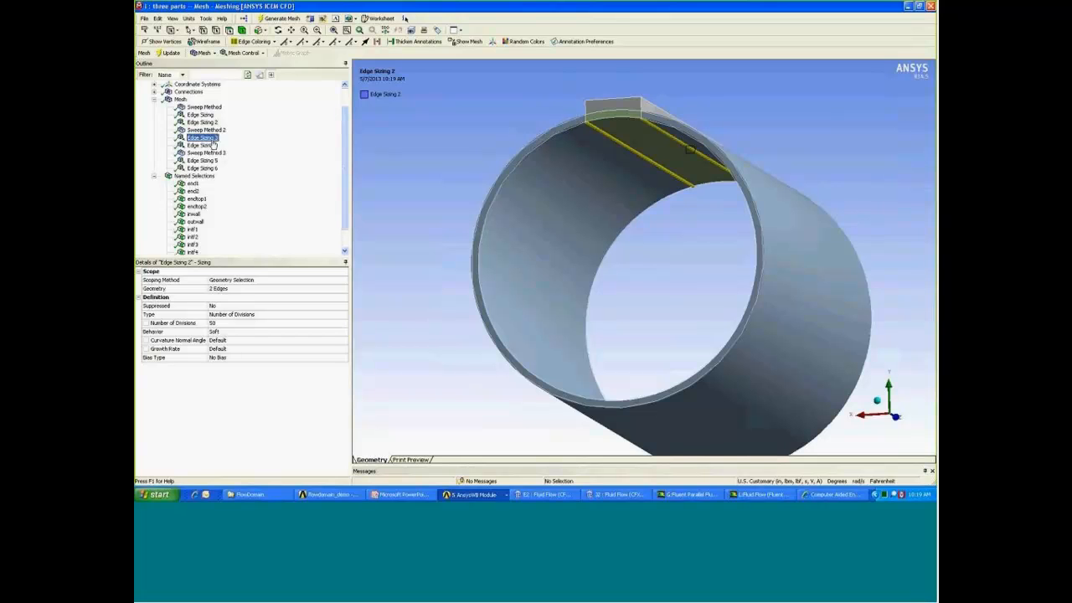
left_click_drag(505, 122, 603, 150)
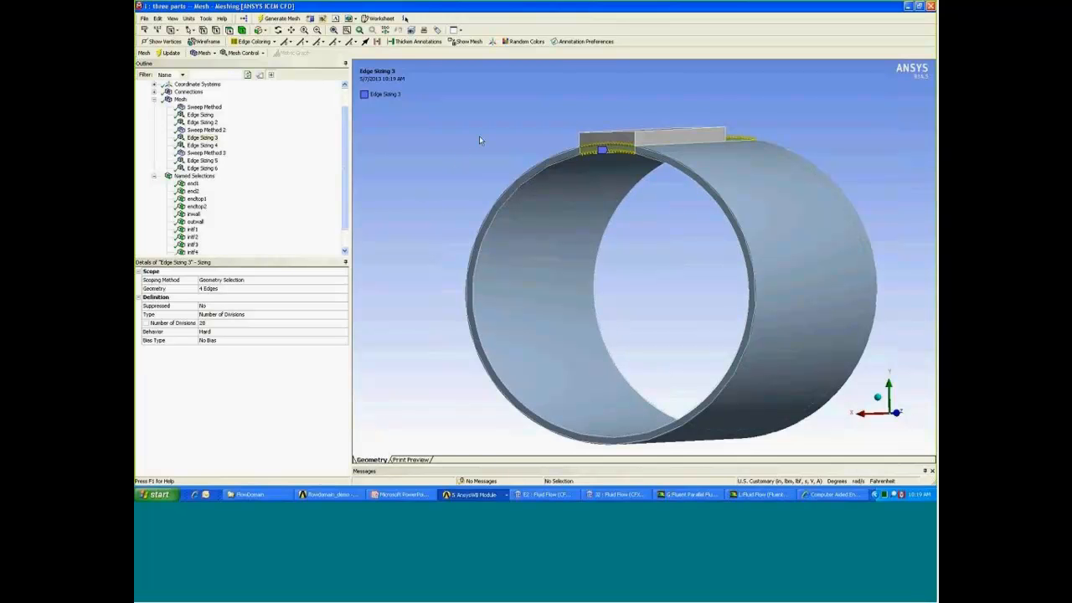
middle_click_drag(474, 139, 456, 145)
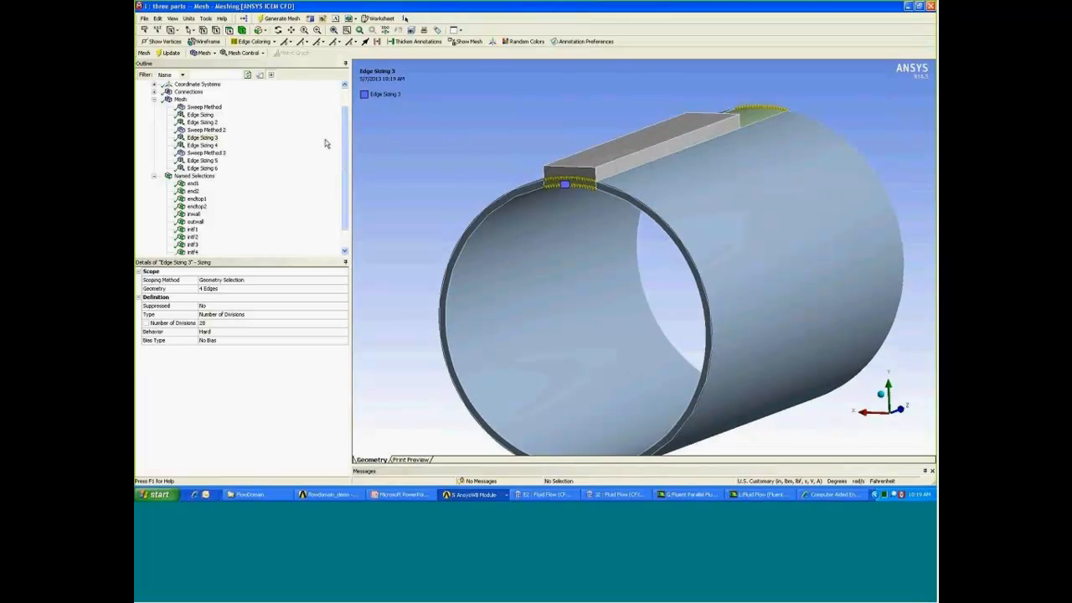
left_click(206, 108)
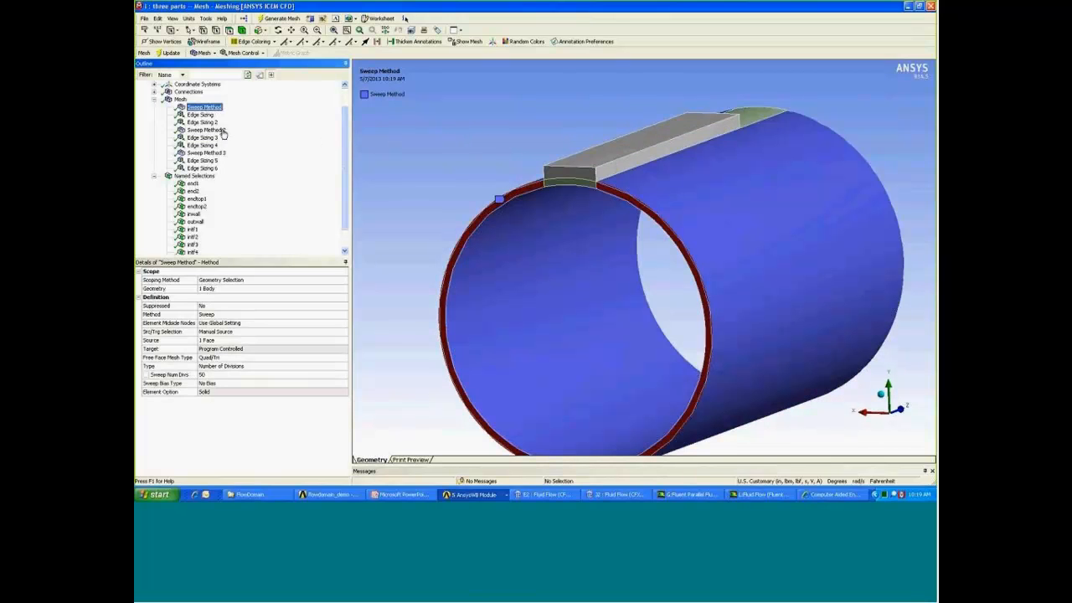
- Review the settings and scoped bodies of the Sweep Method 2 and Sweep Method 3 mesh controls
left_click(219, 131)
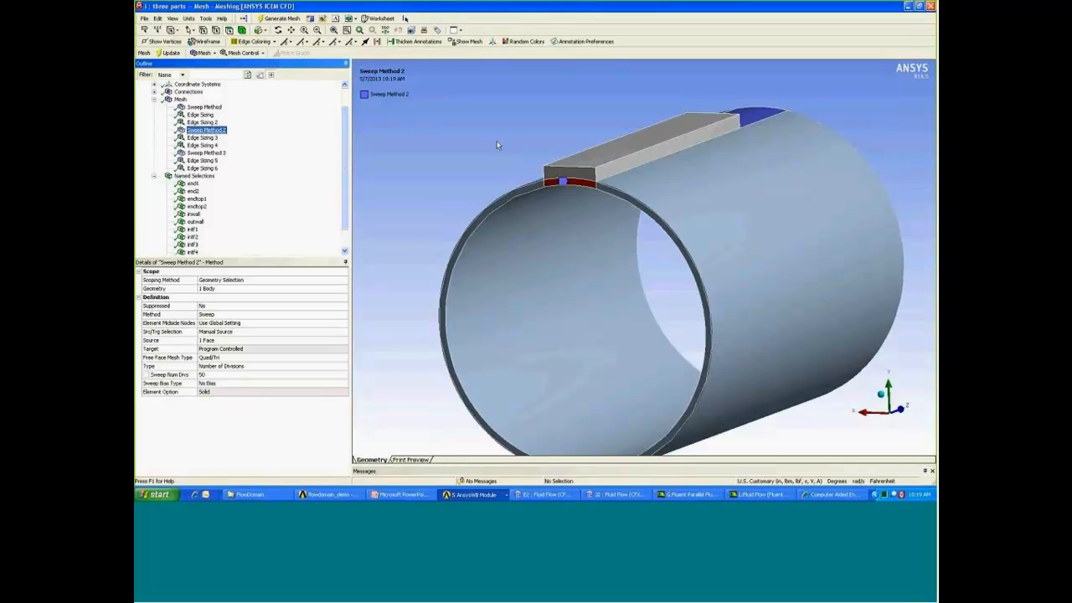
middle_click_drag(462, 129, 466, 122)
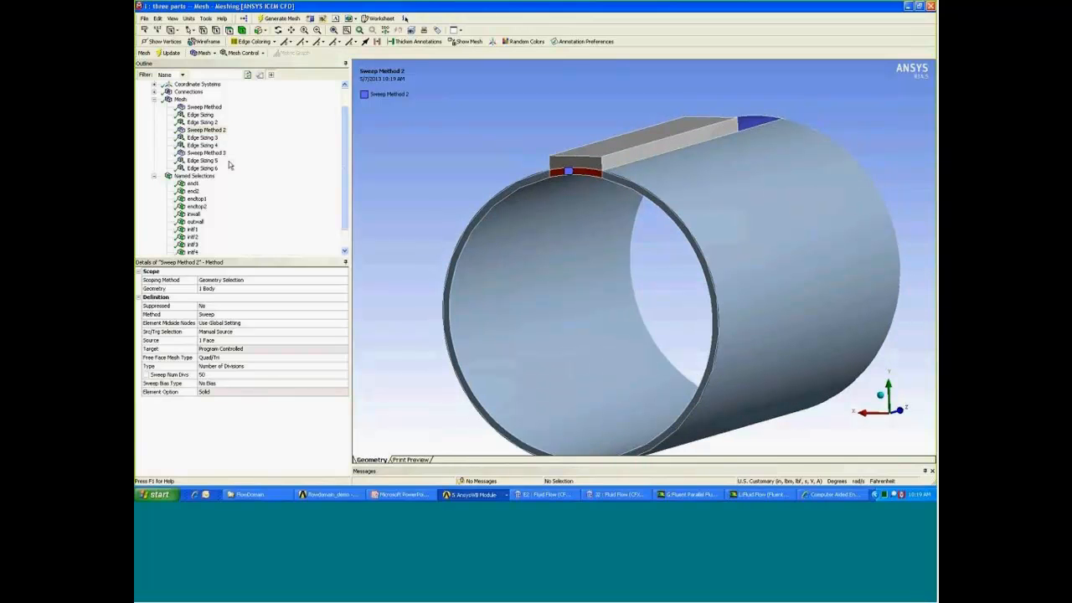
left_click(206, 154)
middle_click_drag(500, 155, 489, 156)
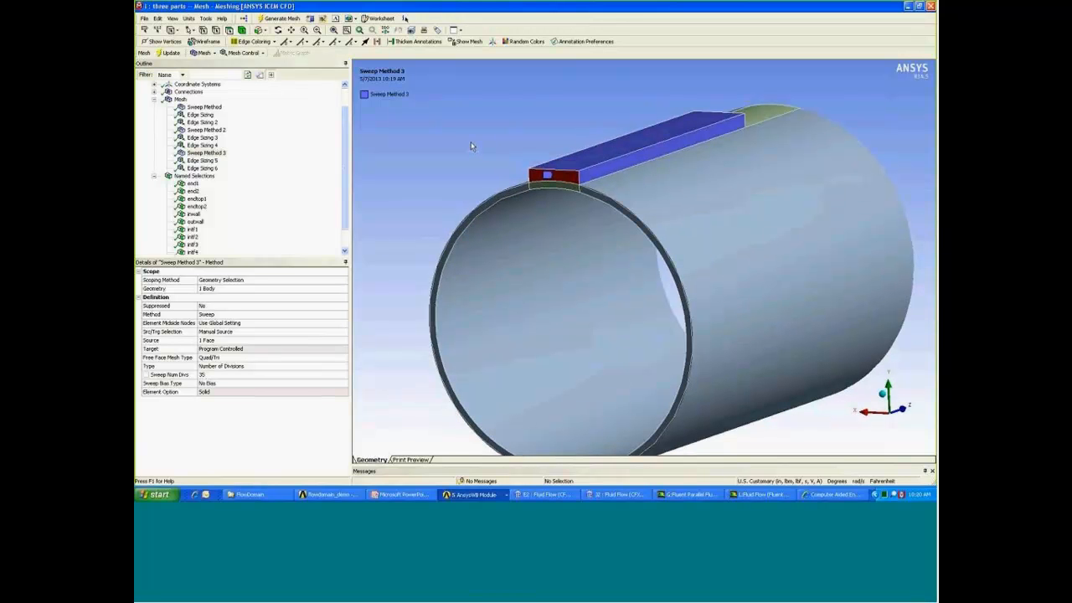
scroll(339, 189, "down", 1)
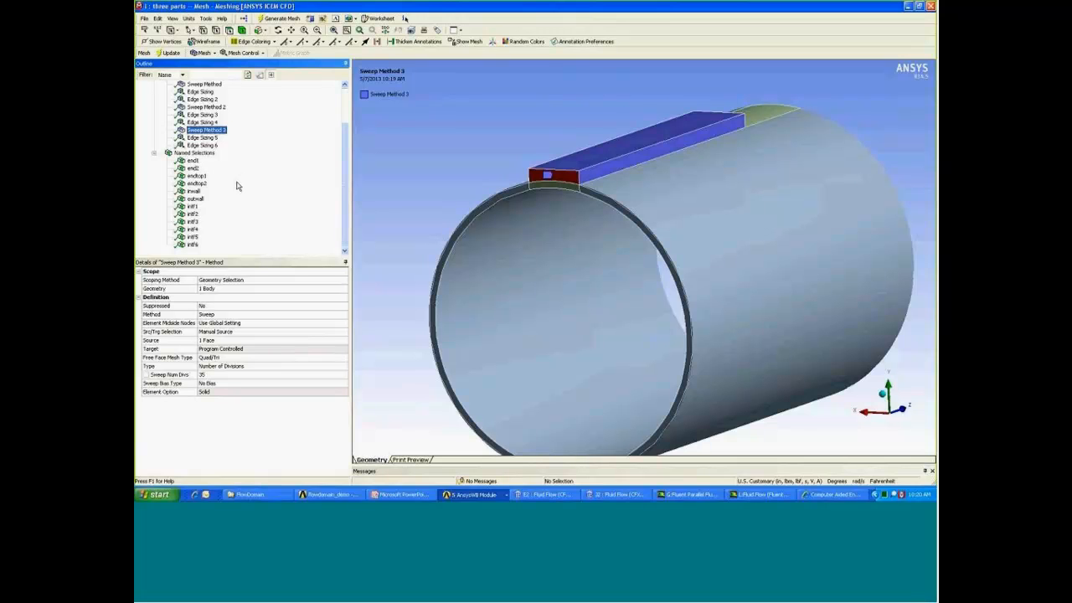
left_click(474, 164)
middle_click_drag(475, 161, 483, 162)
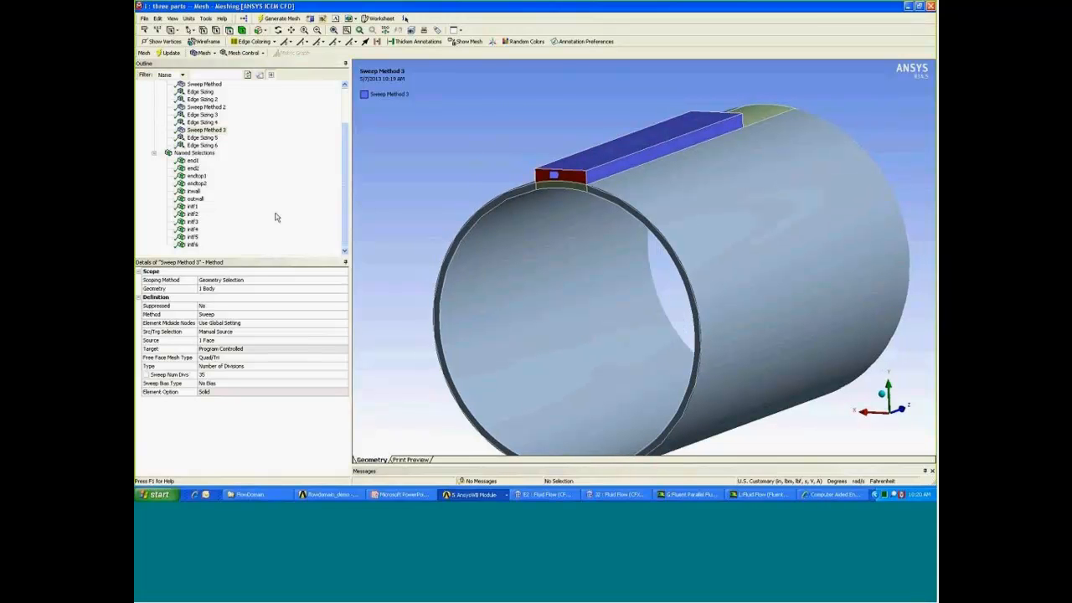
- Inspect the faces assigned to the interface named selections intf1, intf2 and intf3
left_click(193, 207)
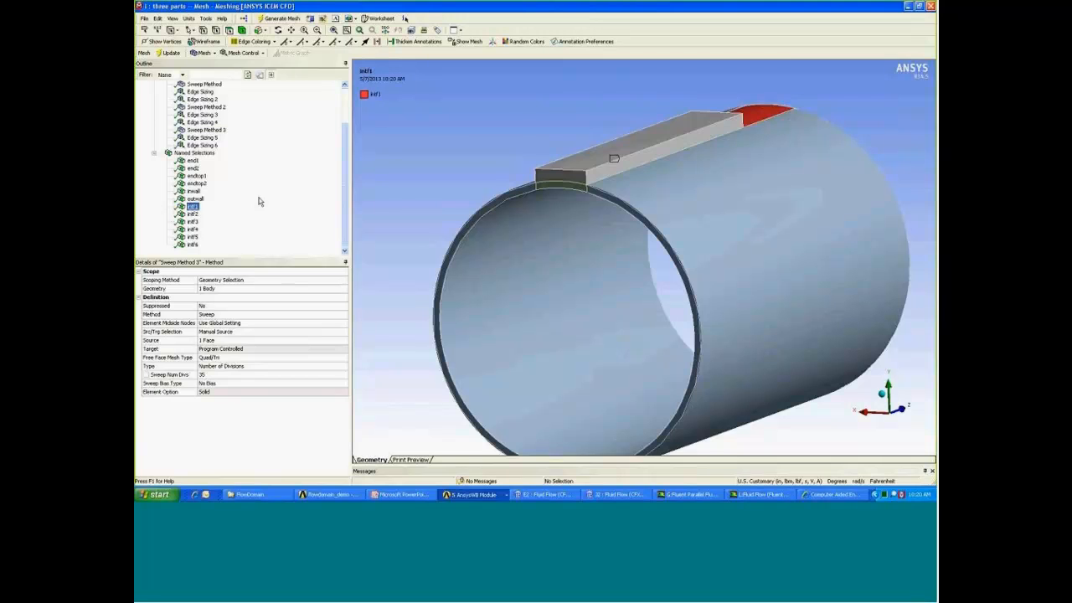
middle_click_drag(518, 144, 513, 157)
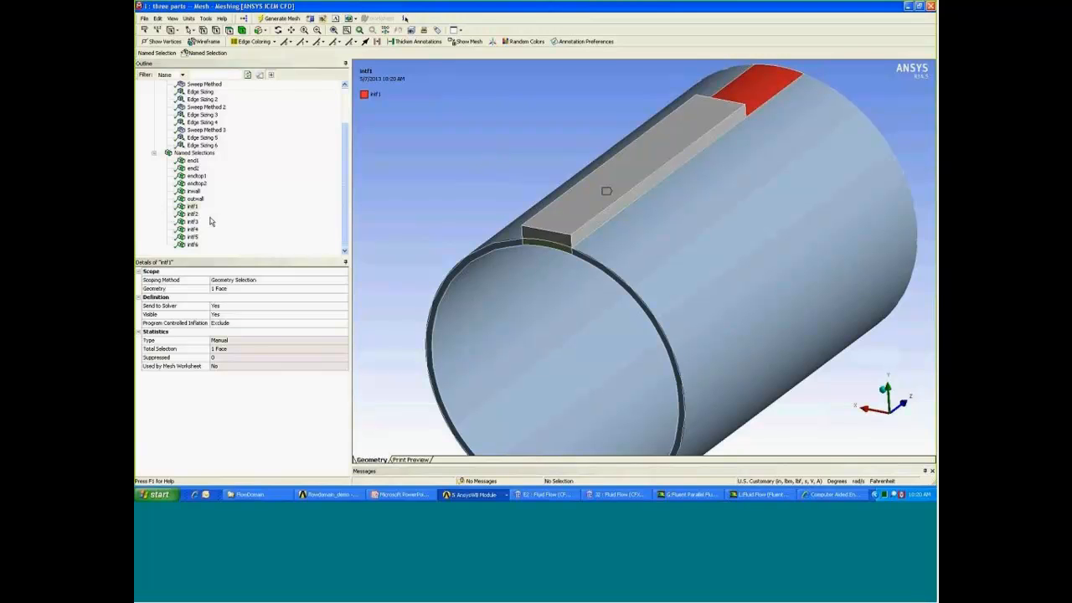
left_click(196, 220)
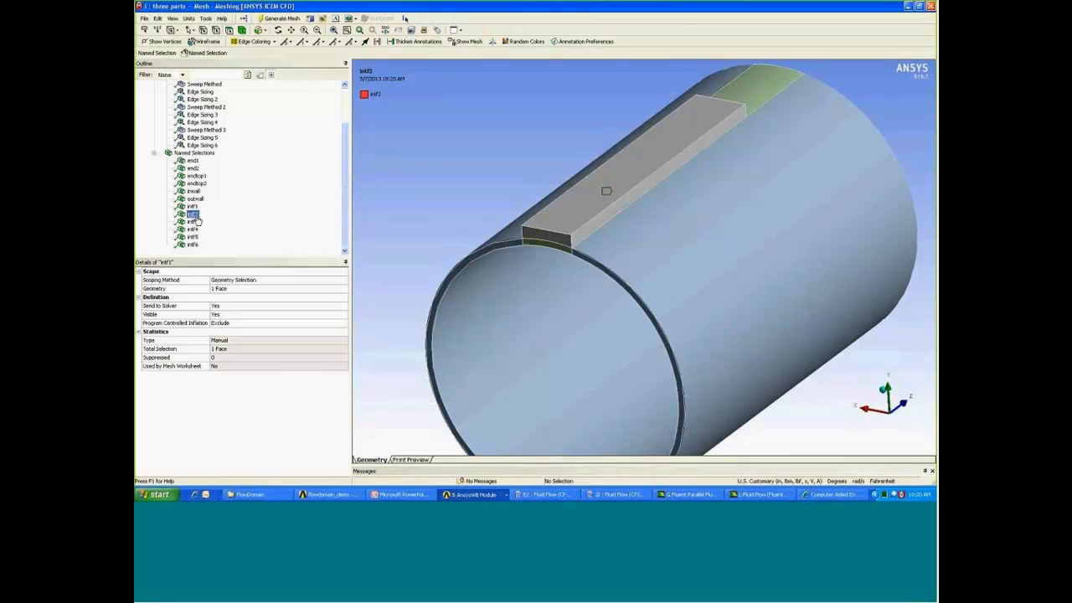
middle_click_drag(497, 181, 518, 175)
- Display the full mesh and examine the swept elements at the end face where the block meets the cylinder
left_click_drag(346, 155, 347, 144)
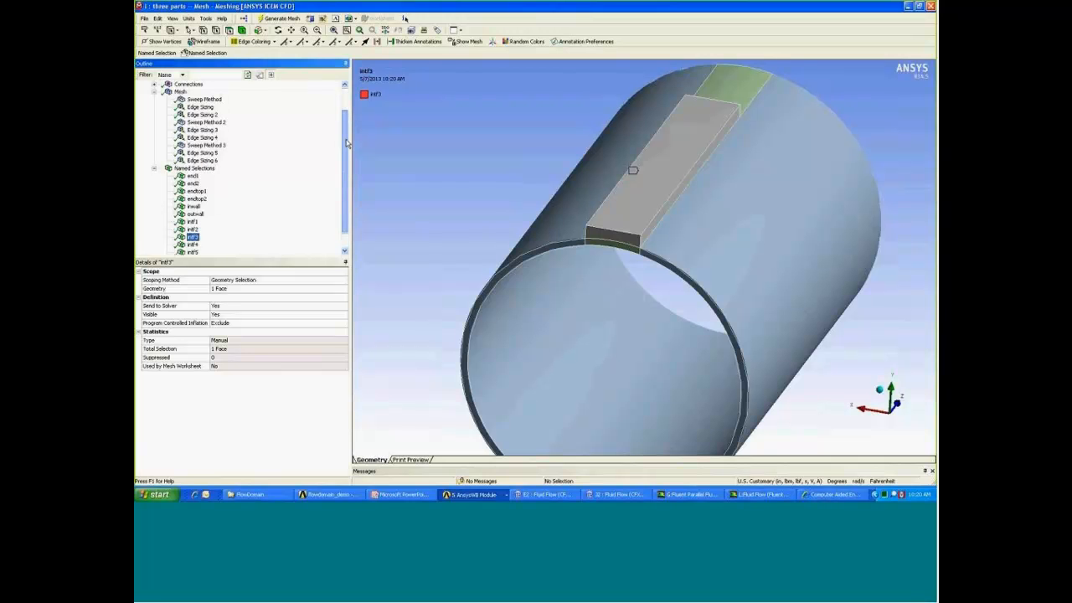
left_click(180, 91)
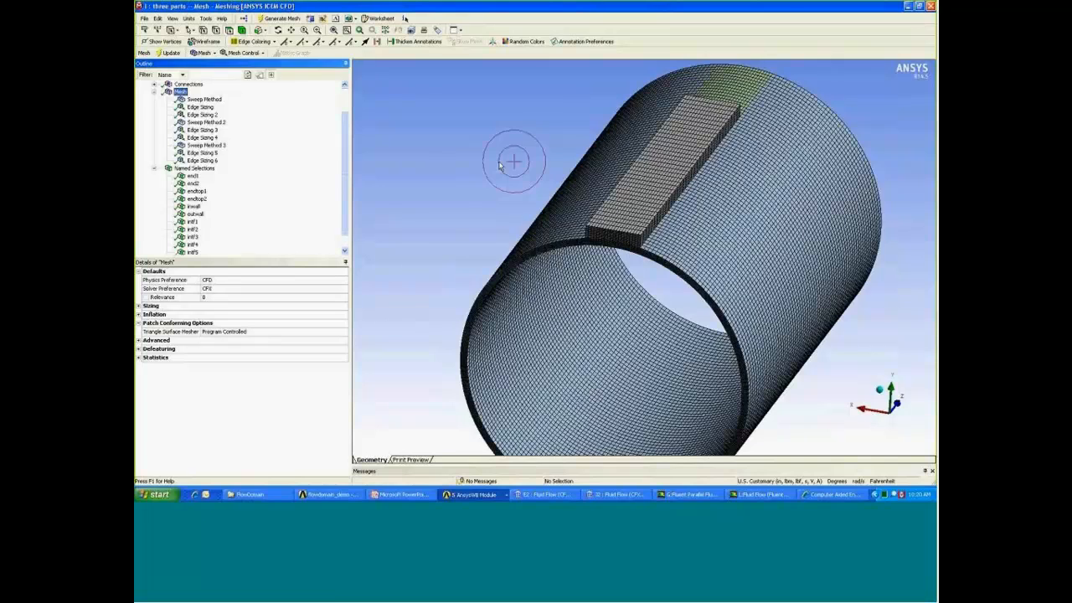
middle_click_drag(500, 164, 472, 156)
scroll(470, 156, "up", 1)
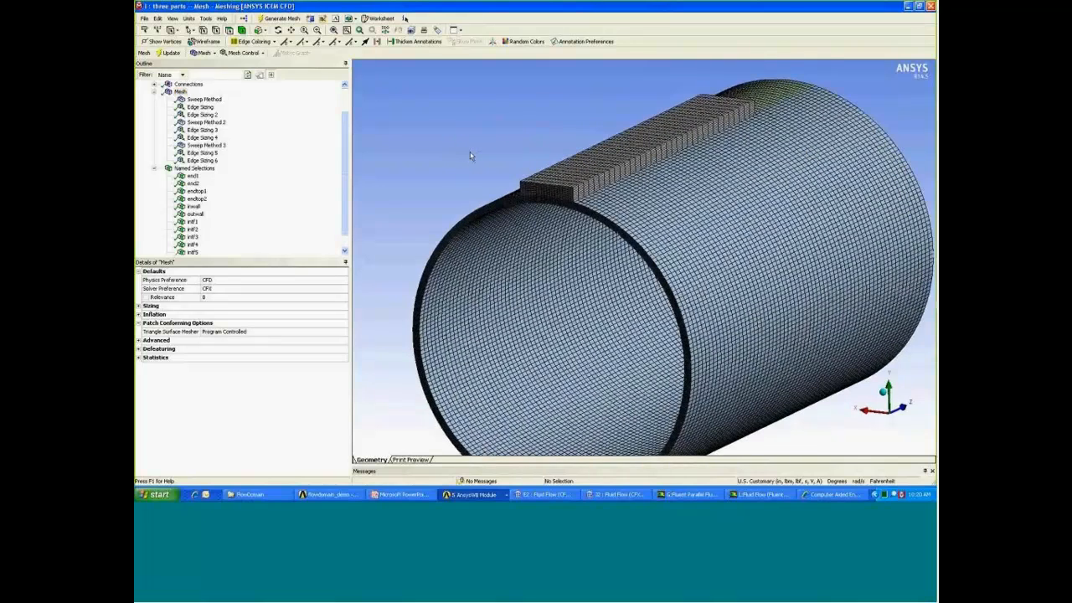
scroll(471, 156, "up", 4)
middle_click_drag(471, 156, 482, 155)
right_click_drag(471, 155, 554, 248)
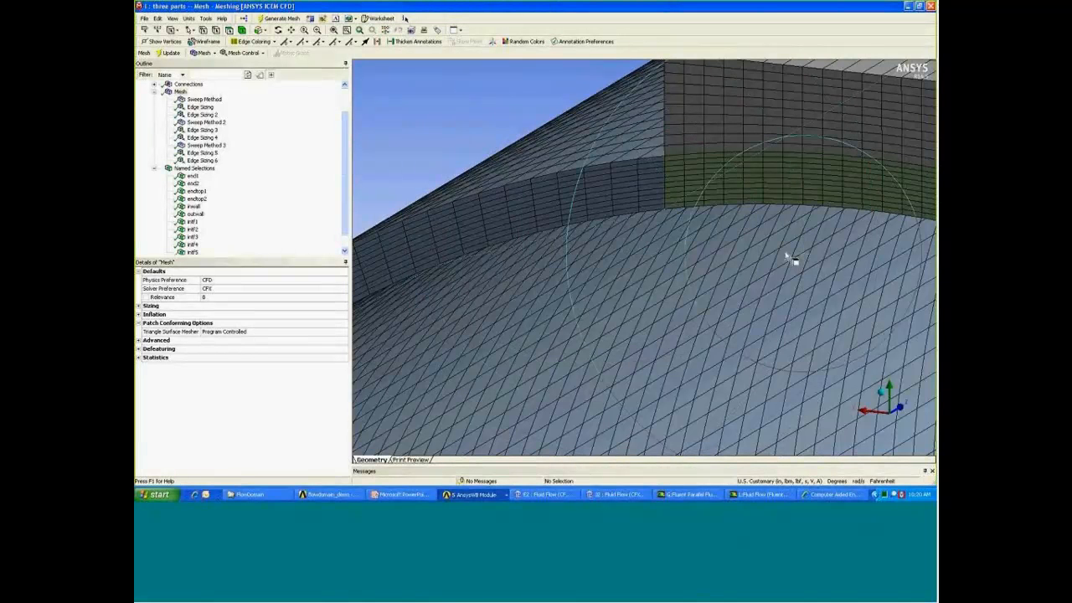
middle_click_drag(769, 244, 812, 260, "ctrl")
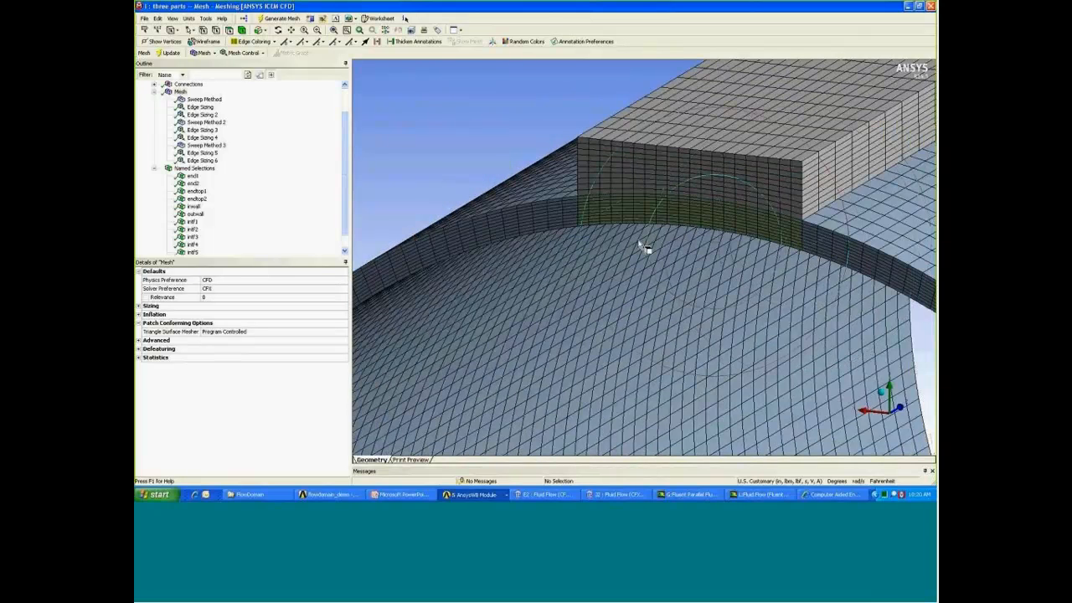
middle_click_drag(721, 265, 703, 261)
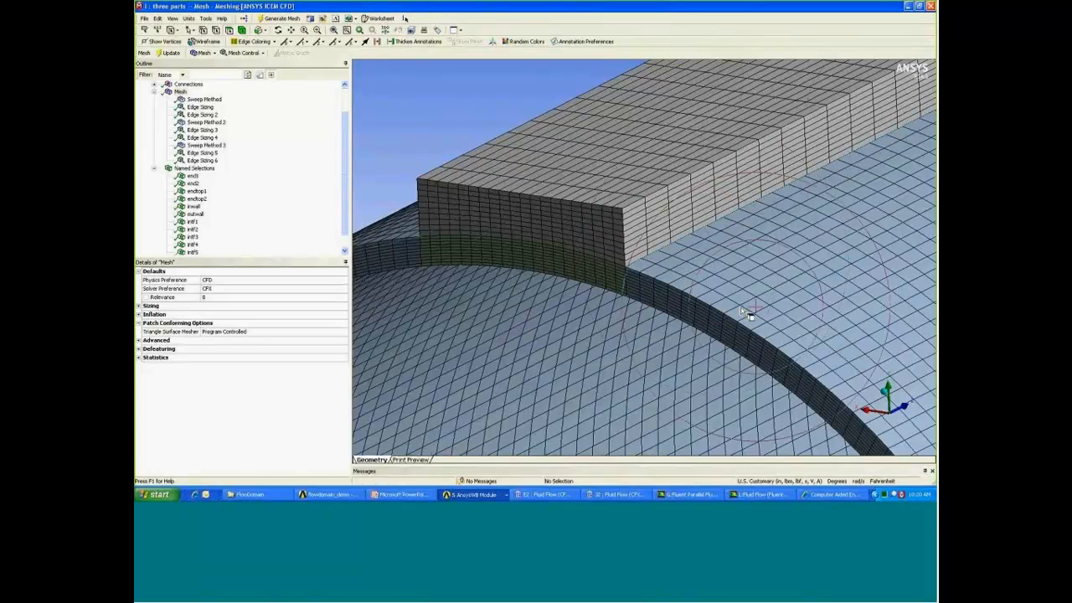
mouse_move(748, 311)
middle_mouse_down()
mouse_move(792, 310)
mouse_move(765, 297)
mouse_move(750, 306)
mouse_move(745, 293)
mouse_move(740, 307)
middle_mouse_up()
- Examine the mesh alignment along the side of the block on the cylinder, and show the mesh's node and element statistics
scroll(747, 303, "down", 5)
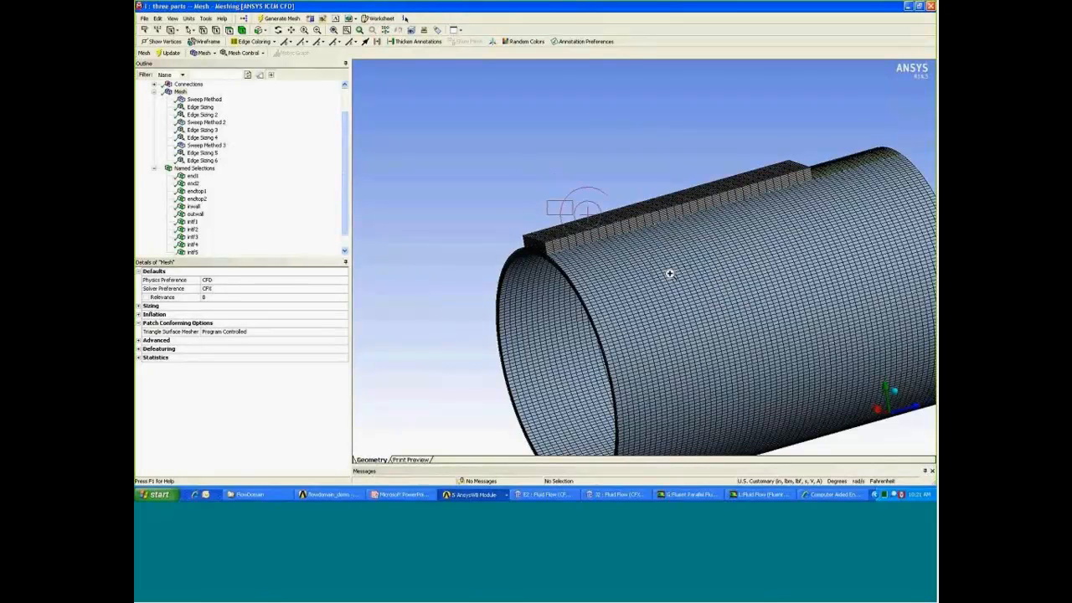
scroll(670, 274, "up", 5)
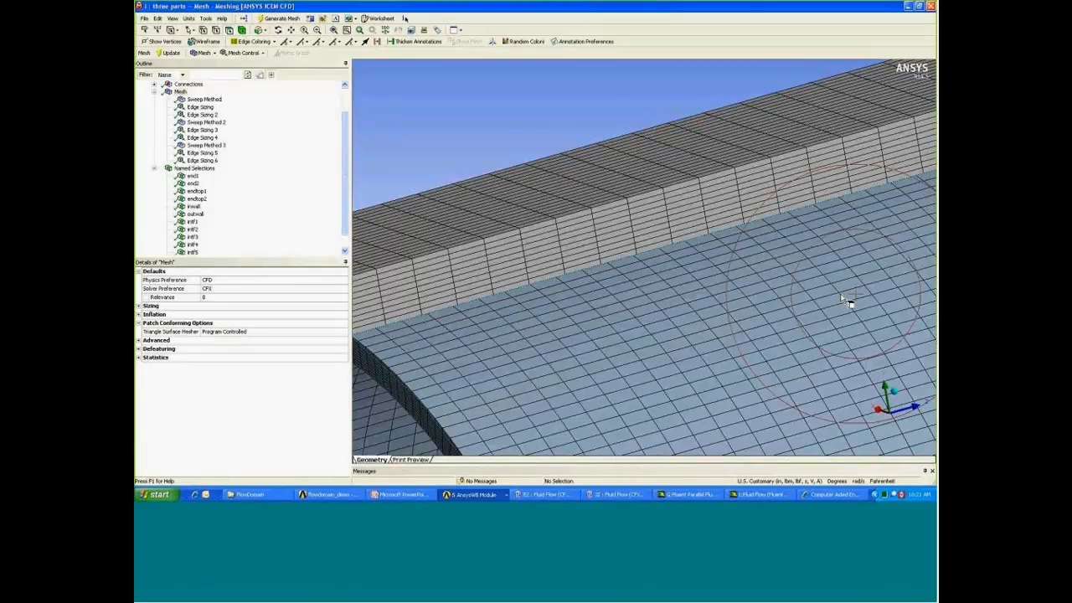
mouse_move(848, 301)
middle_mouse_down()
mouse_move(823, 282)
mouse_move(862, 289)
middle_mouse_up()
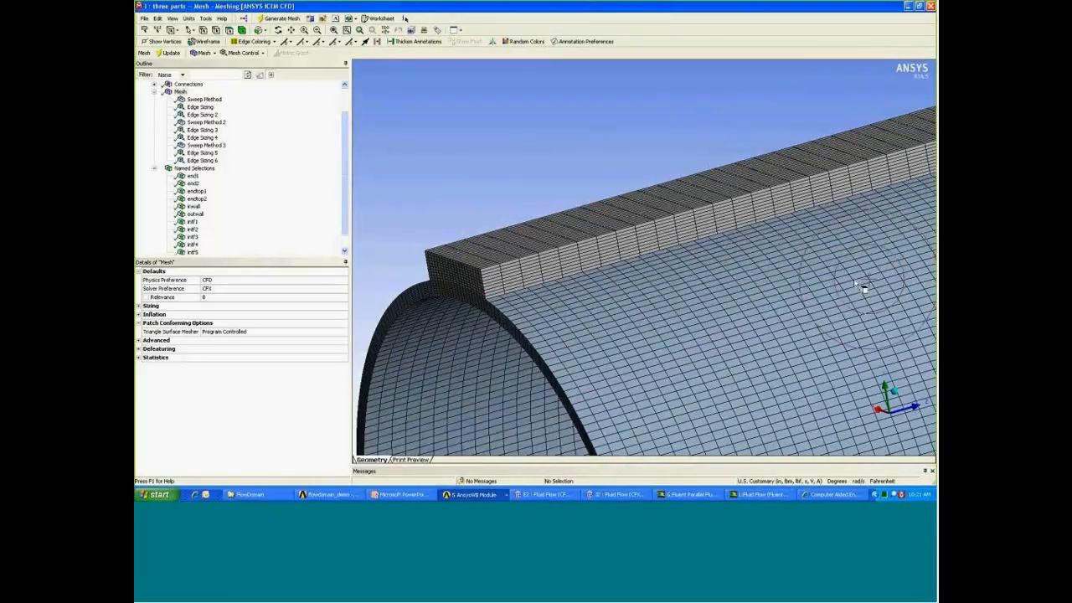
left_click(139, 357)
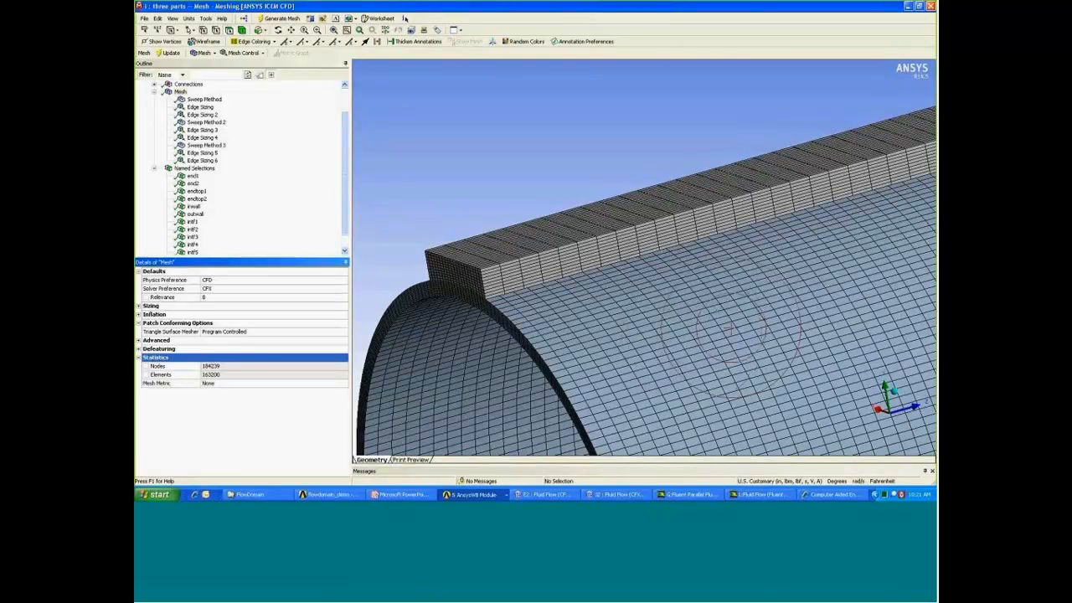
key("ctrl")
mouse_move(783, 310)
middle_mouse_down()
mouse_move(772, 303)
mouse_move(790, 311)
middle_mouse_up()
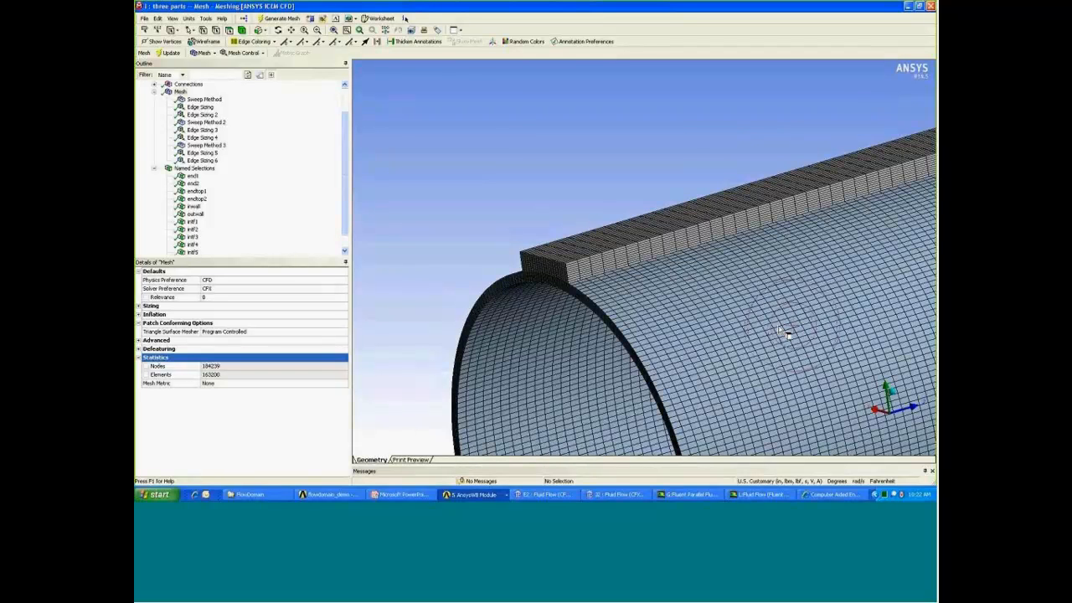
- Switch to the J2: Fluid Flow (CFX) CFX-Pre window, maximize it, and inspect the Default Fluid Fluid Interface
left_click(621, 495)
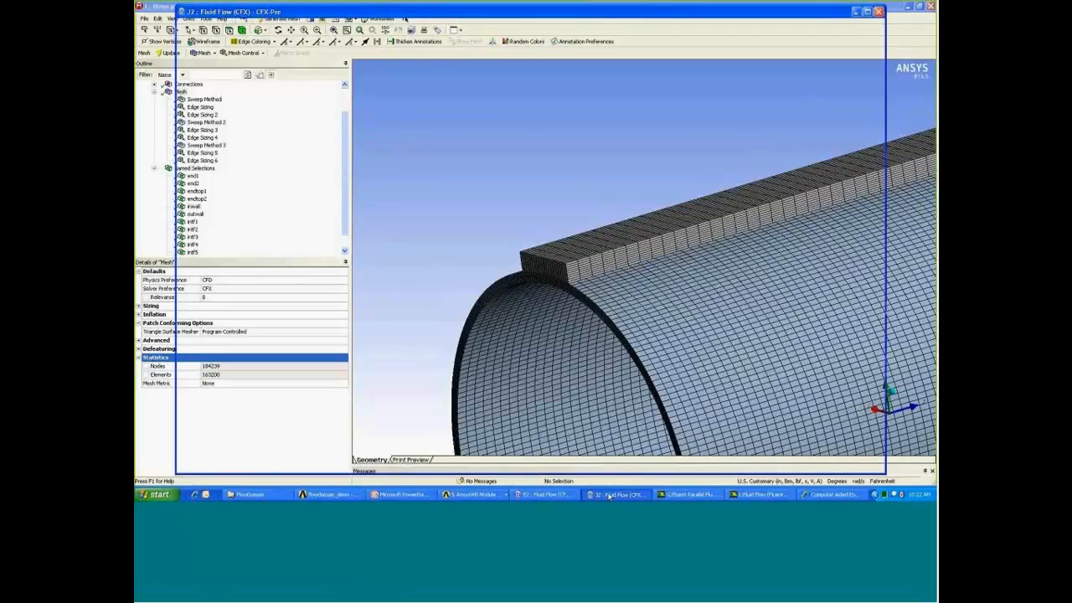
left_click(867, 12)
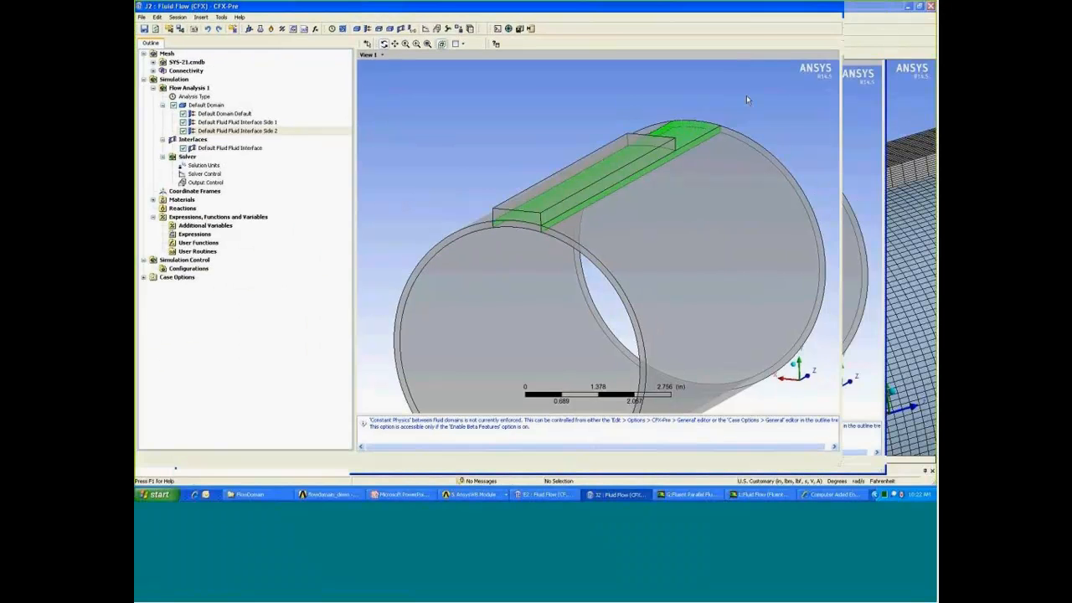
left_click_drag(587, 149, 432, 359)
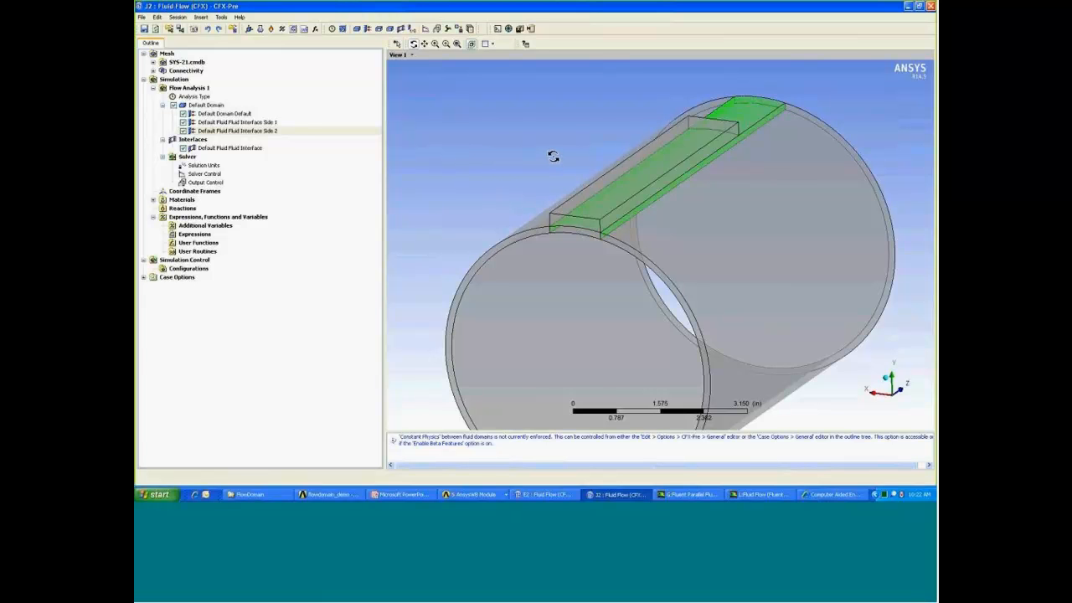
left_click_drag(553, 157, 547, 158)
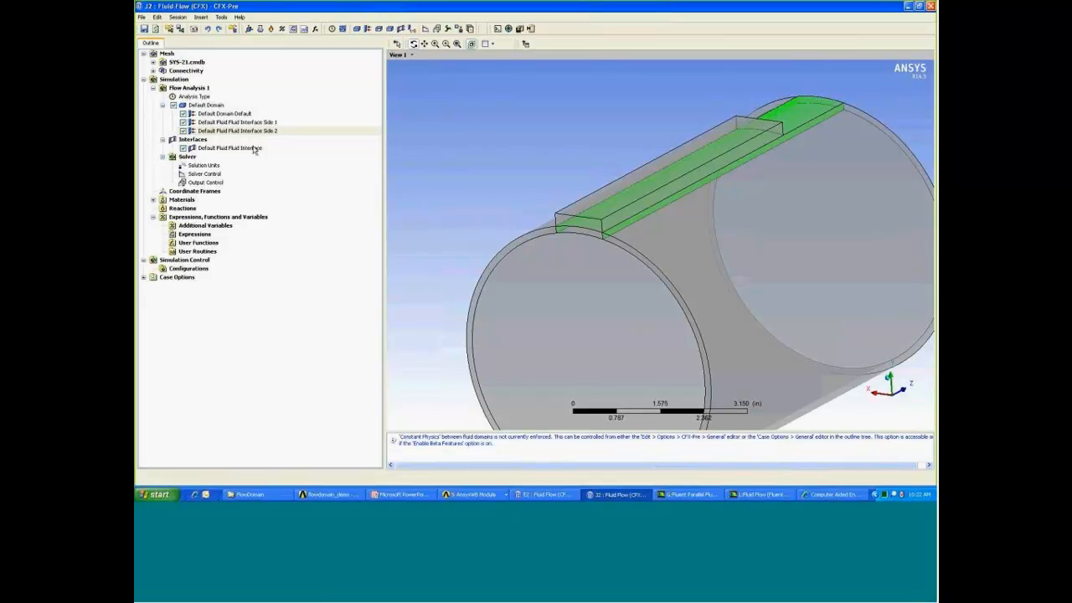
left_click(254, 148)
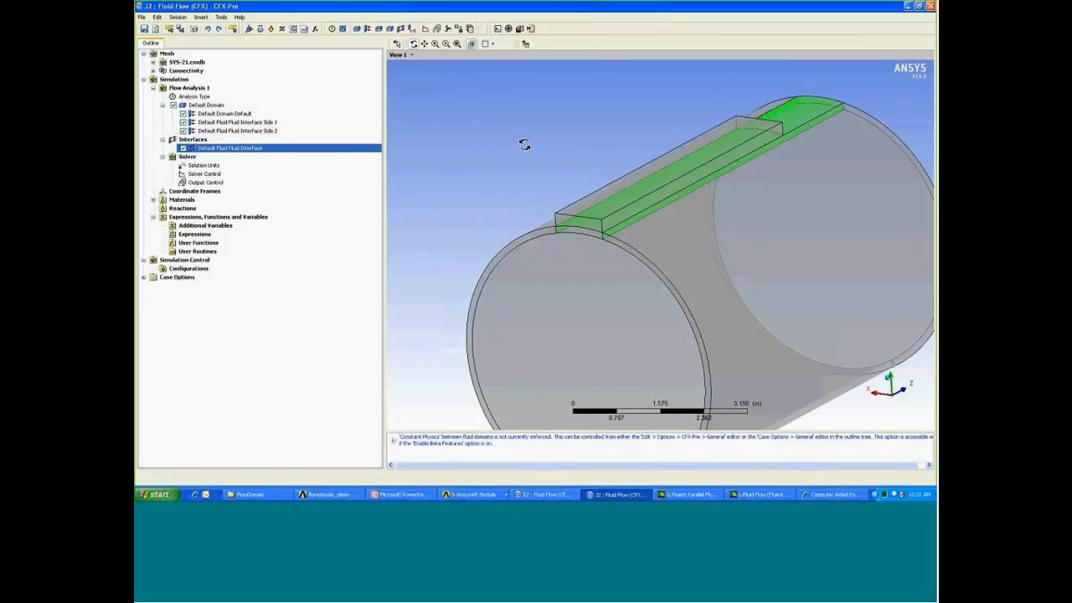
left_click_drag(524, 145, 839, 122)
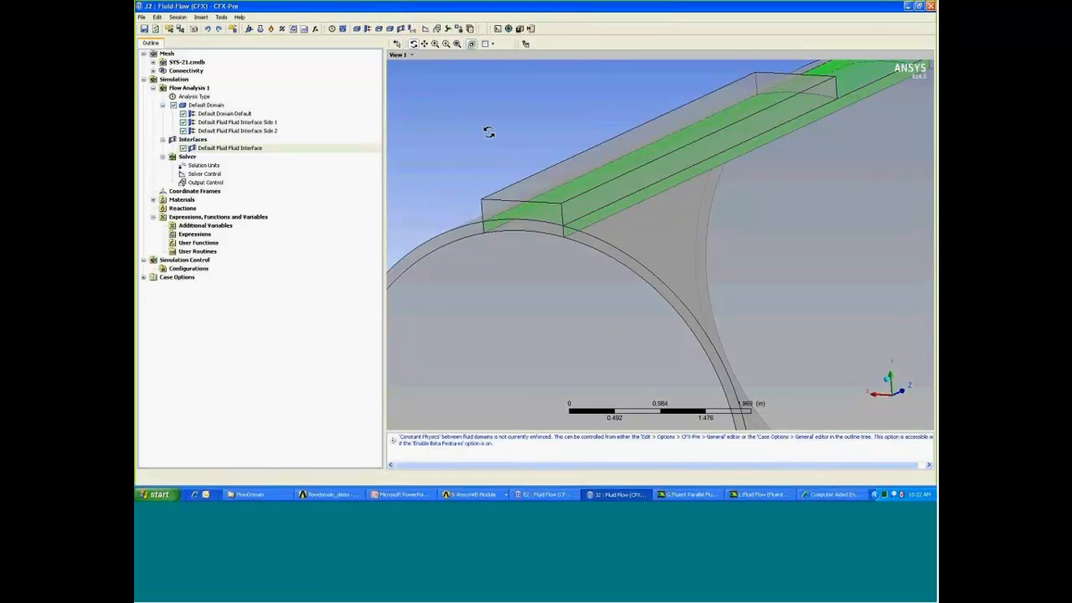
- Highlight and inspect the Side 1 and Side 2 boundaries of the Default Fluid Fluid Interface
left_click(262, 124)
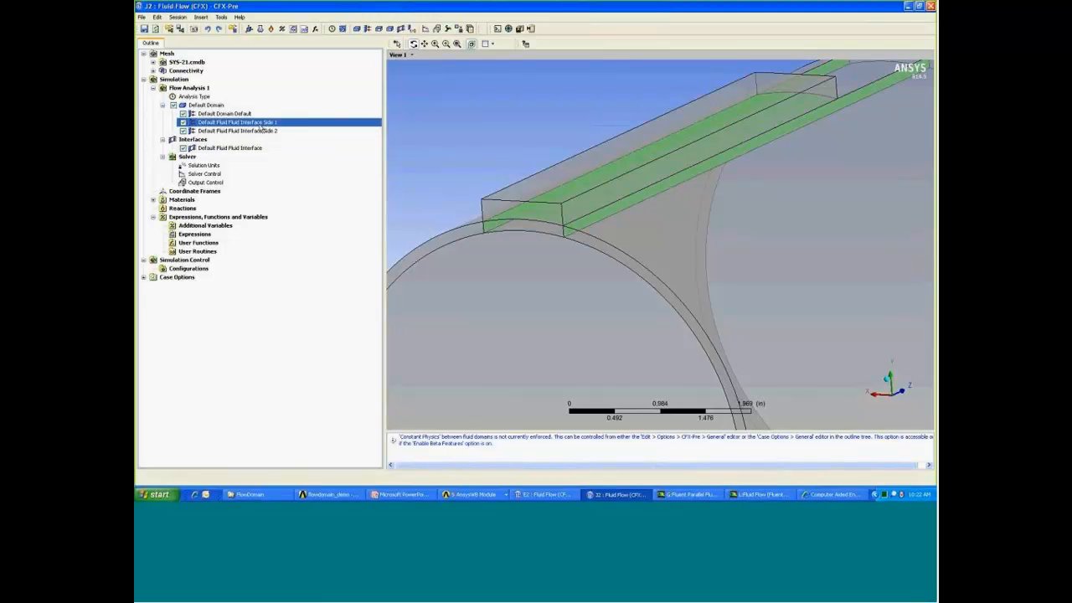
left_click(266, 131)
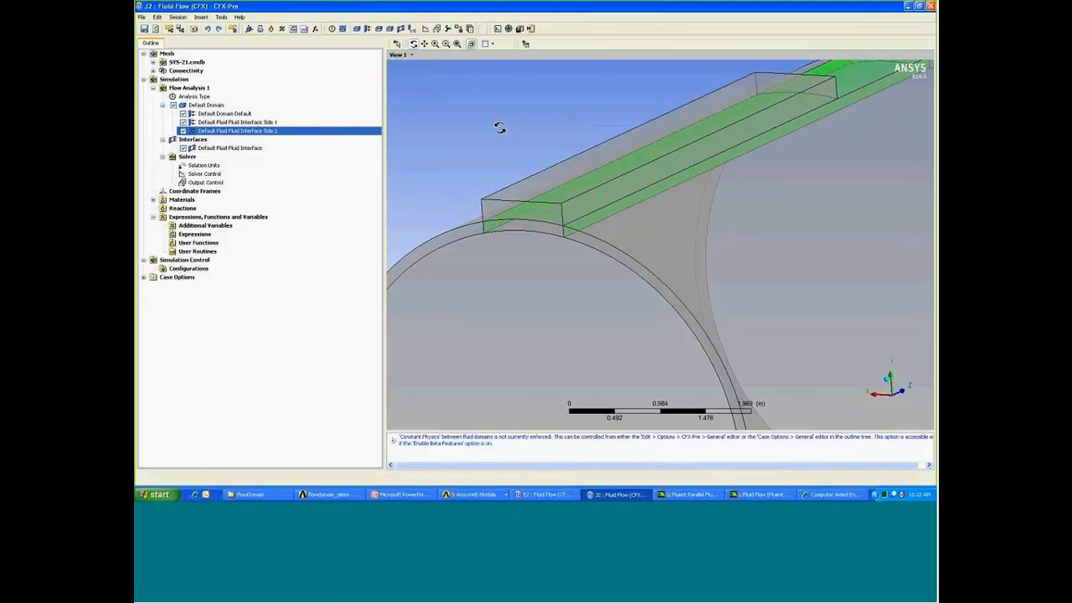
left_click_drag(499, 128, 499, 123)
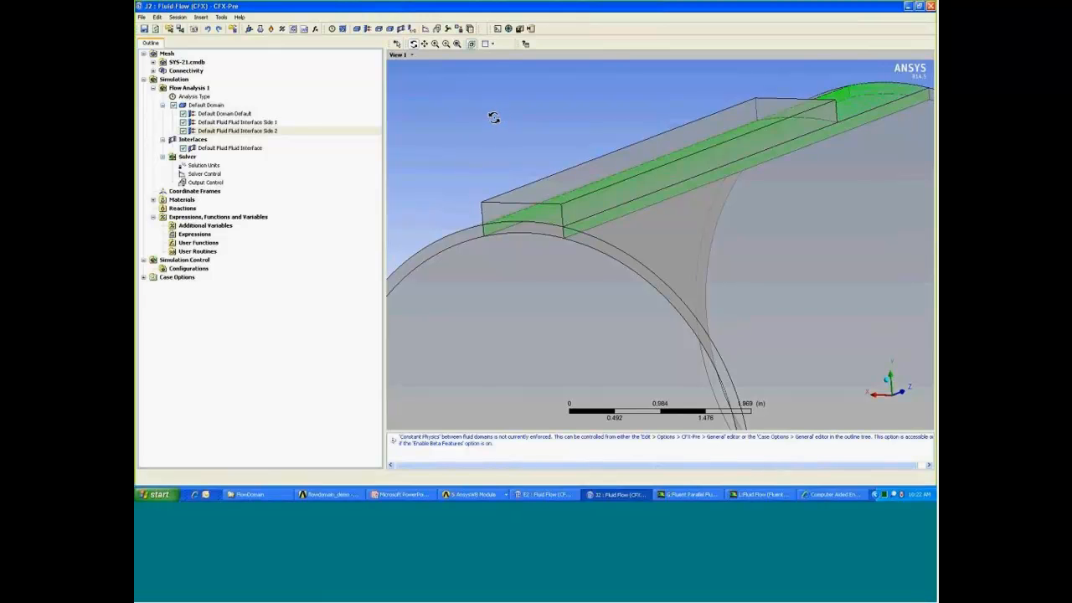
- Delete the Default Fluid Fluid Interface and inspect the remaining domain around the block
left_click(256, 148)
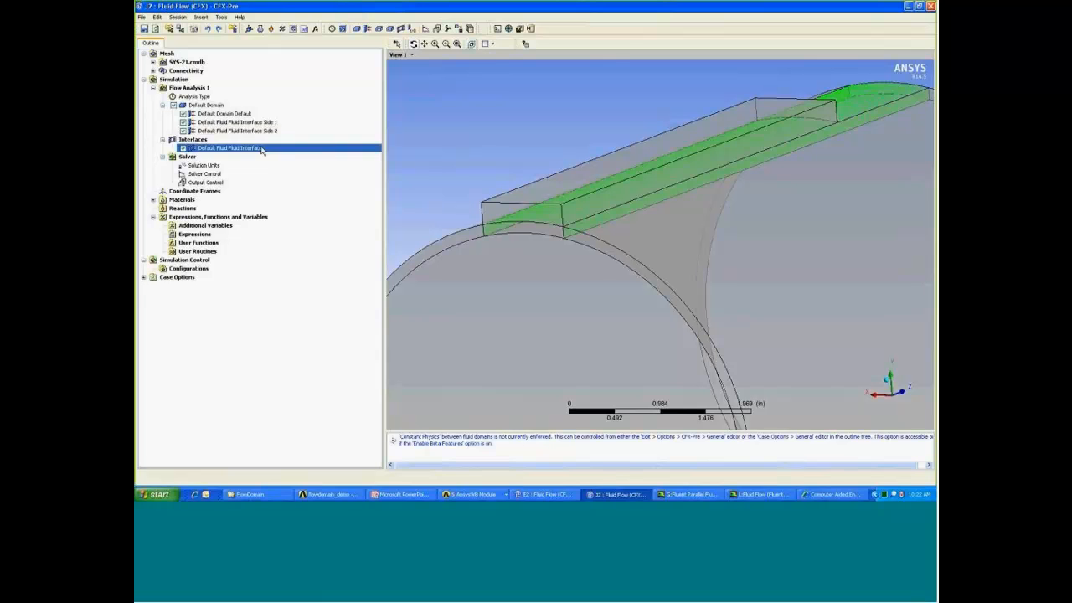
right_click(264, 148)
left_click(285, 248)
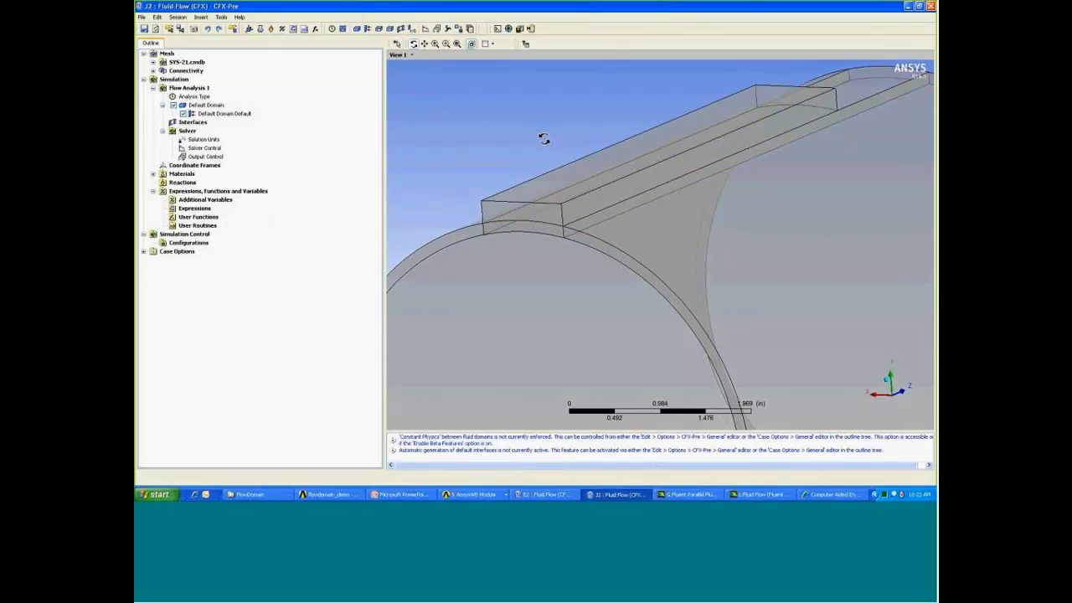
scroll(544, 139, "down", 2)
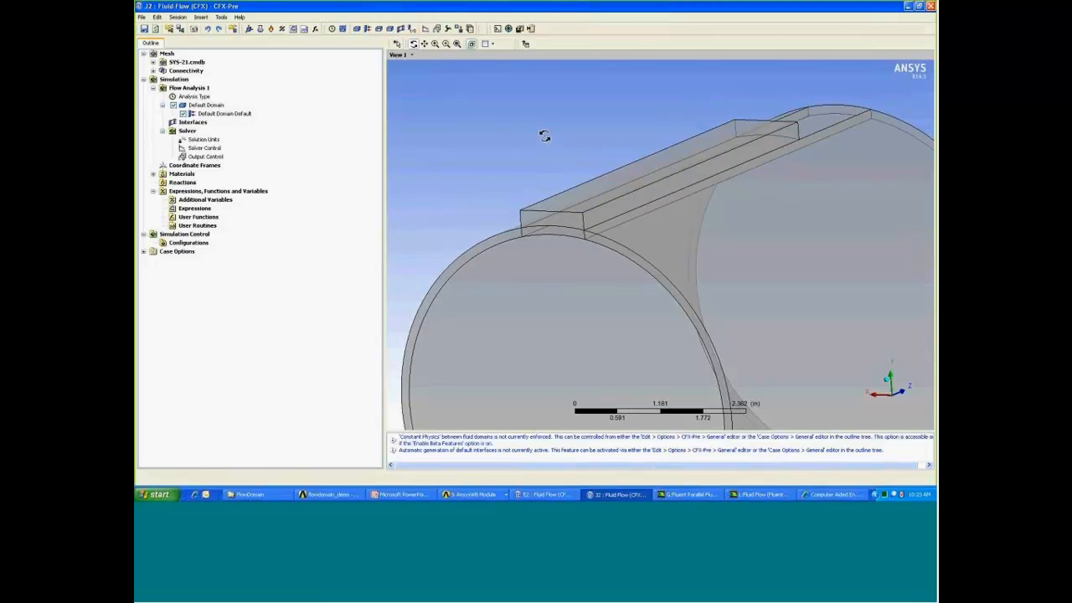
left_click_drag(545, 135, 540, 141)
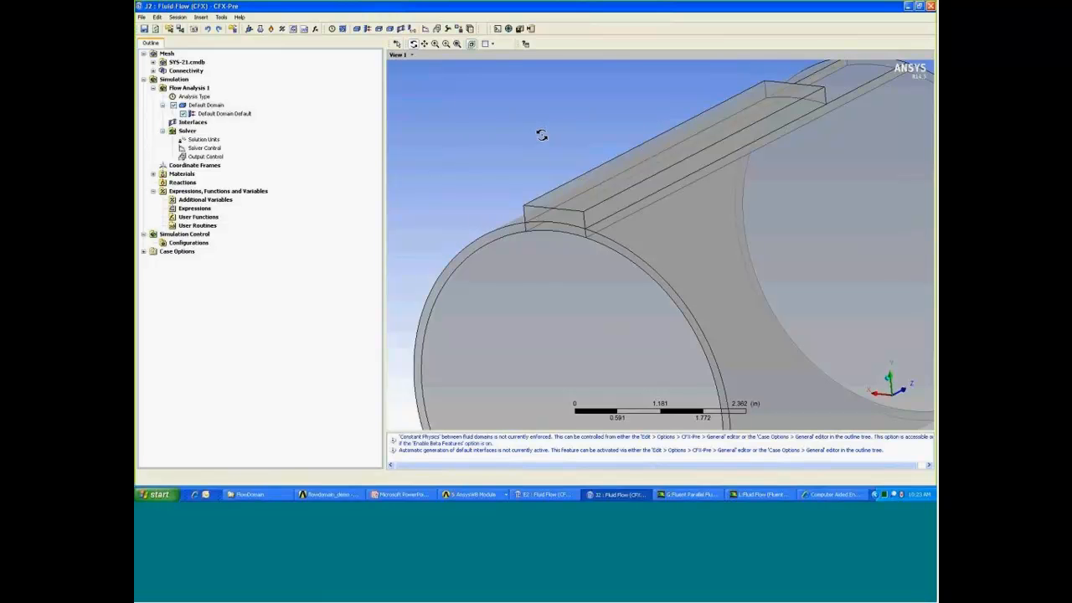
- Insert a fluid-fluid domain interface and set its side 1 to region intf1 of Default Domain
left_click(400, 29)
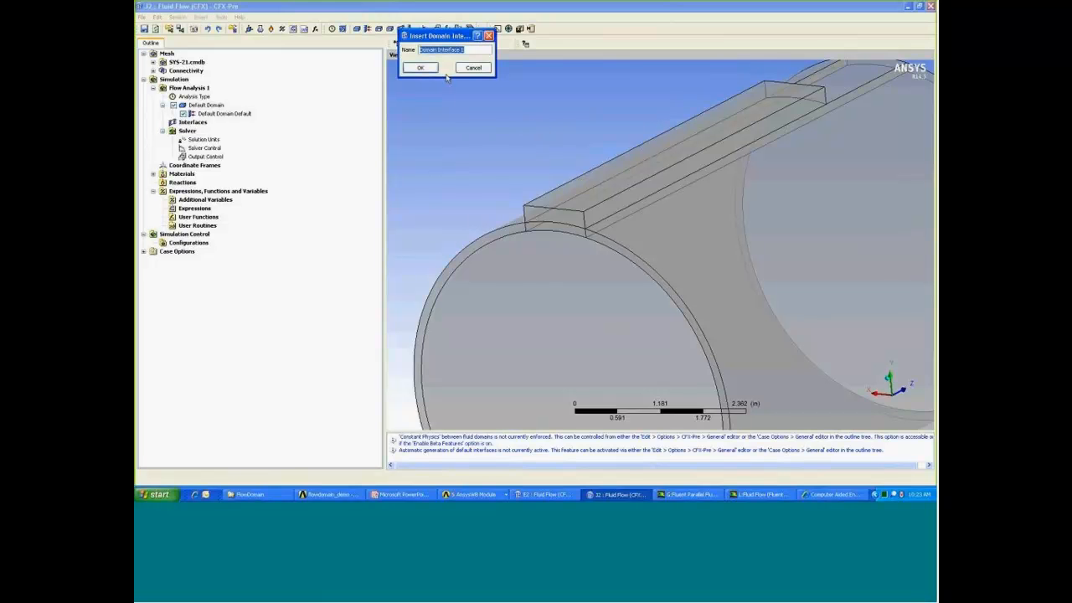
left_click(426, 67)
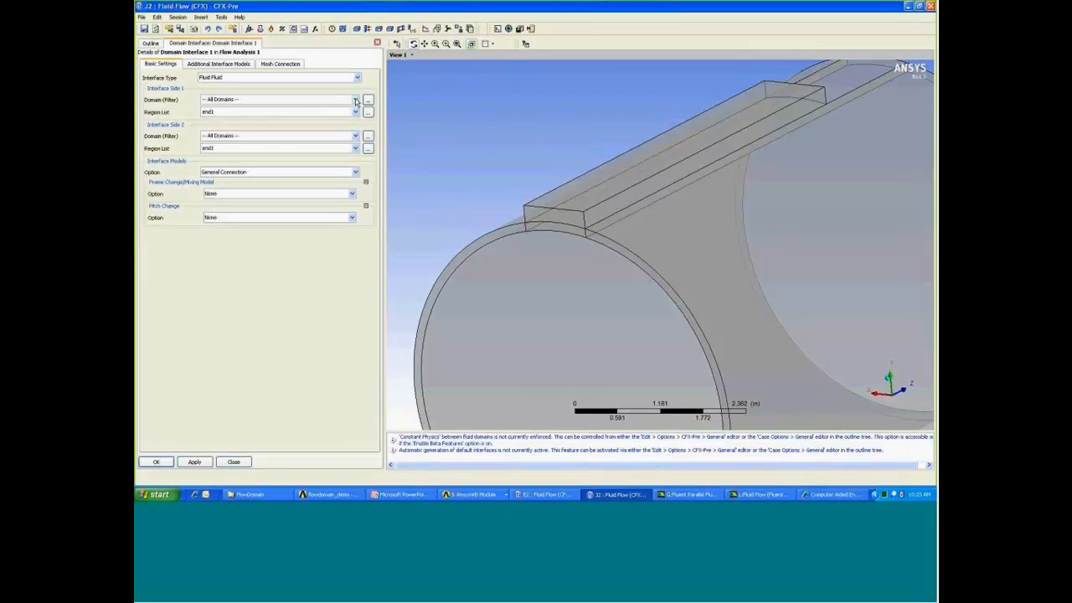
left_click(355, 98)
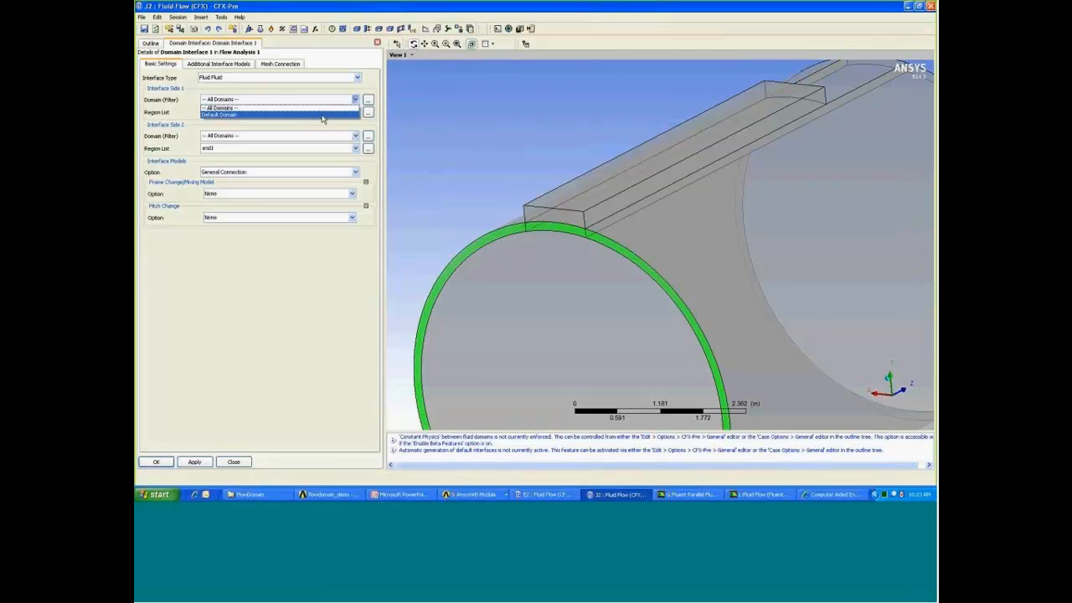
left_click(331, 114)
left_click(355, 112)
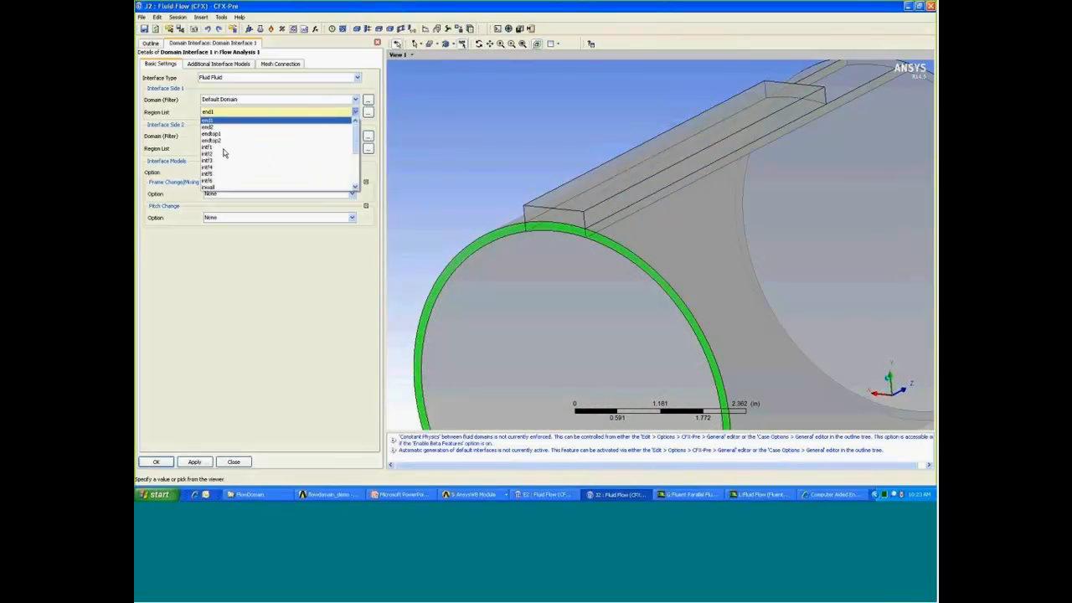
left_click(226, 153)
- Set side 2 of the interface to region intf2 of Default Domain, apply it, and highlight the interface under the block
left_click(355, 135)
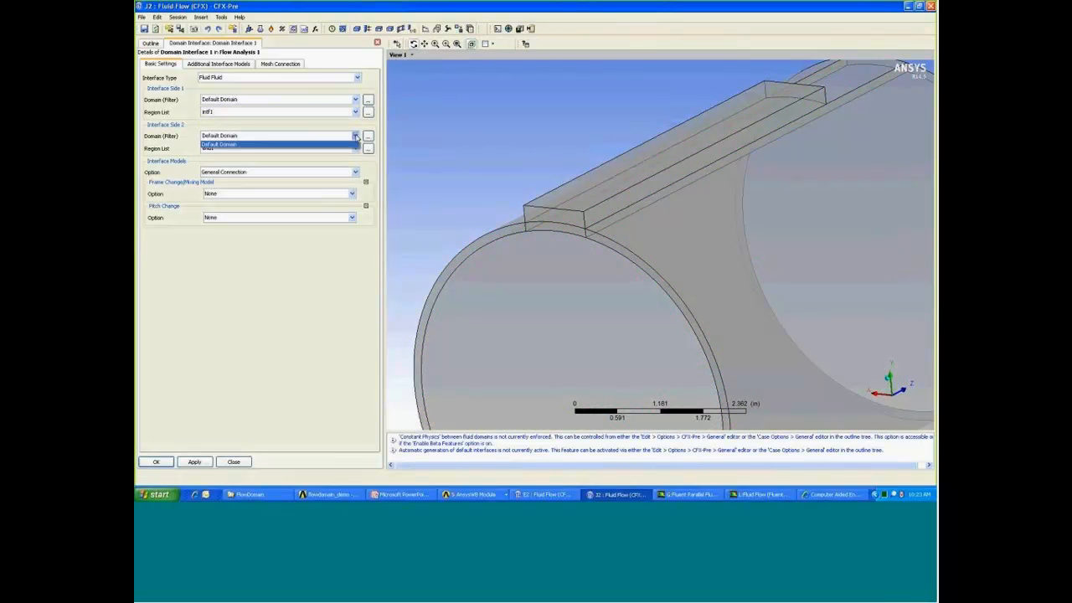
left_click(359, 151)
left_click(356, 149)
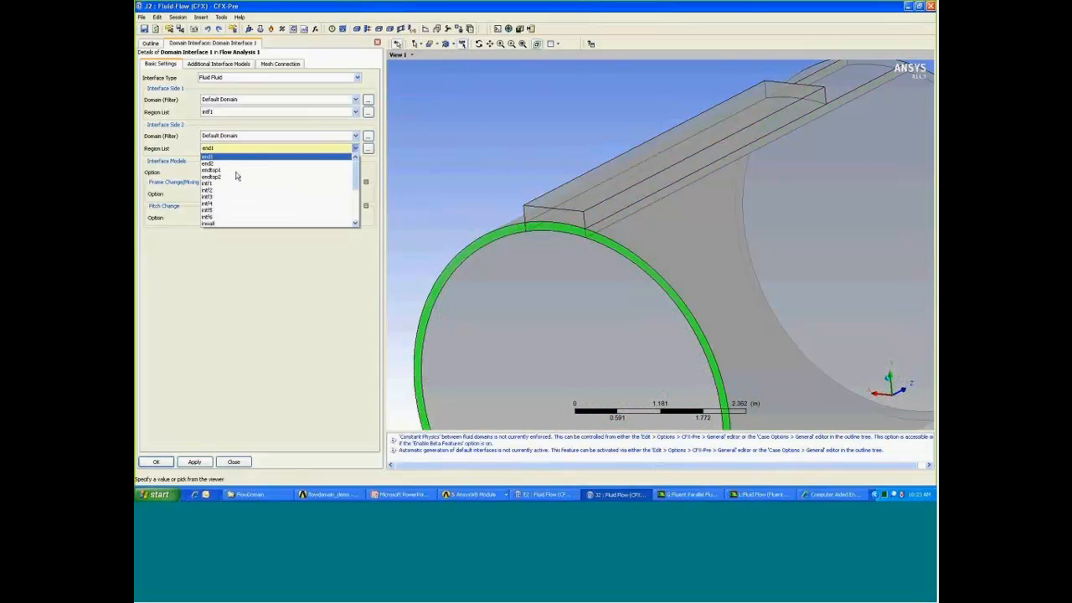
left_click(215, 191)
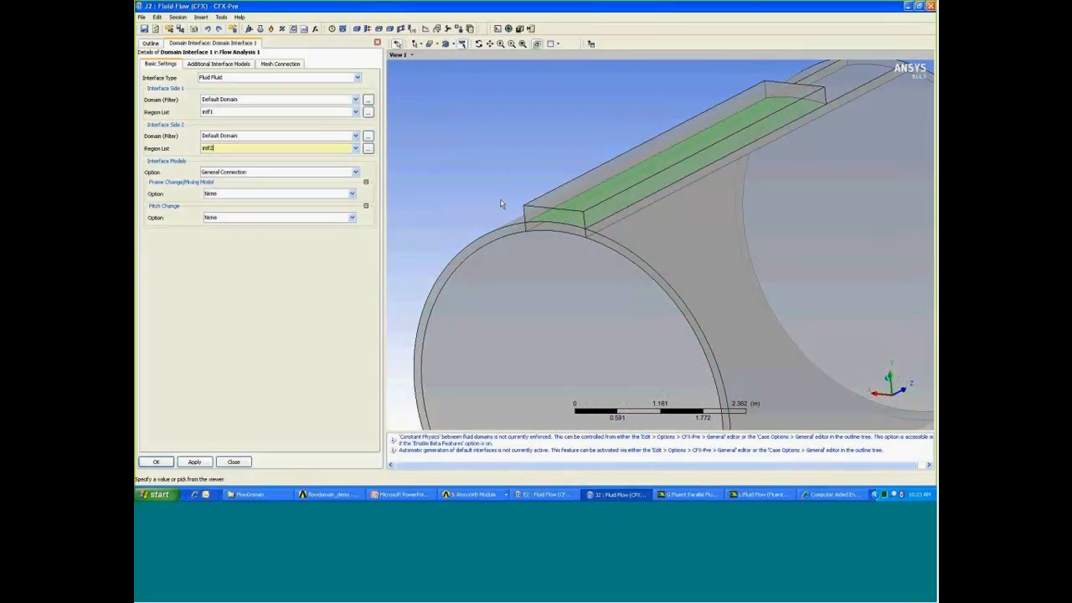
left_click(194, 461)
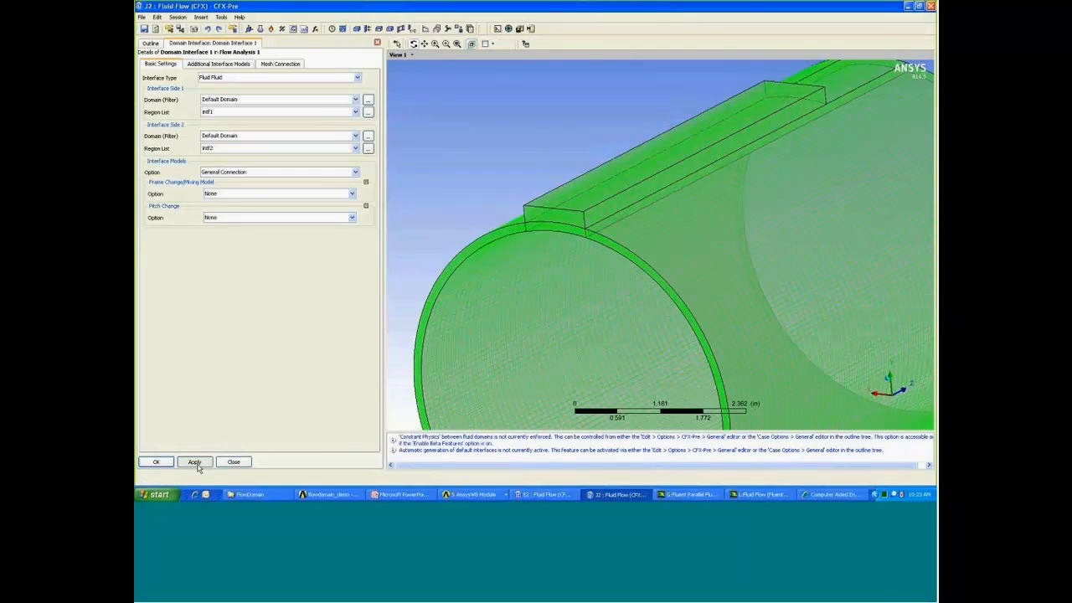
left_click(156, 461)
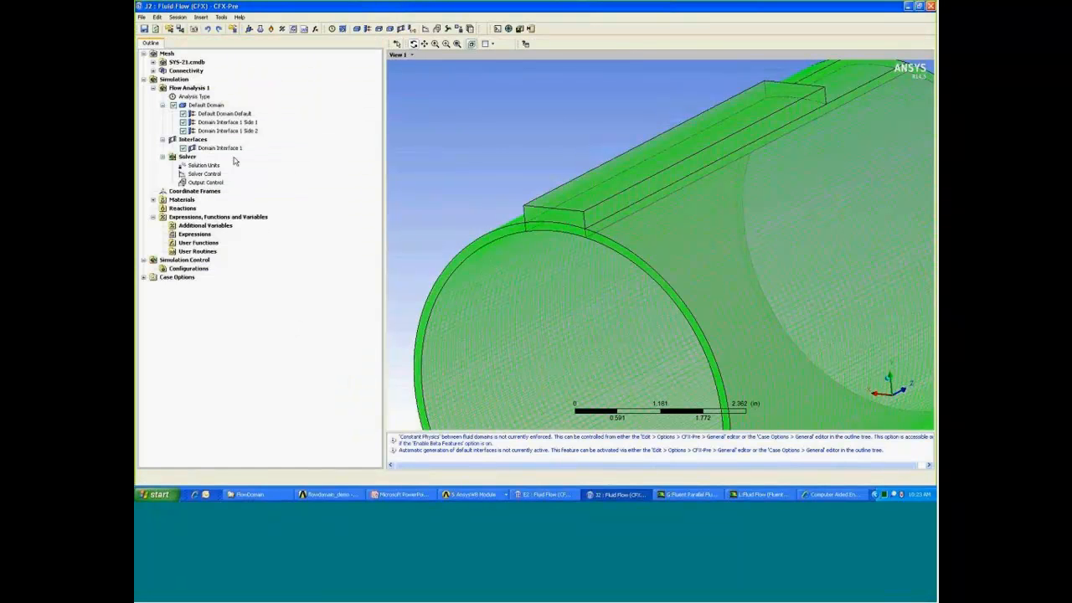
left_click(234, 149)
left_click_drag(617, 174, 618, 176)
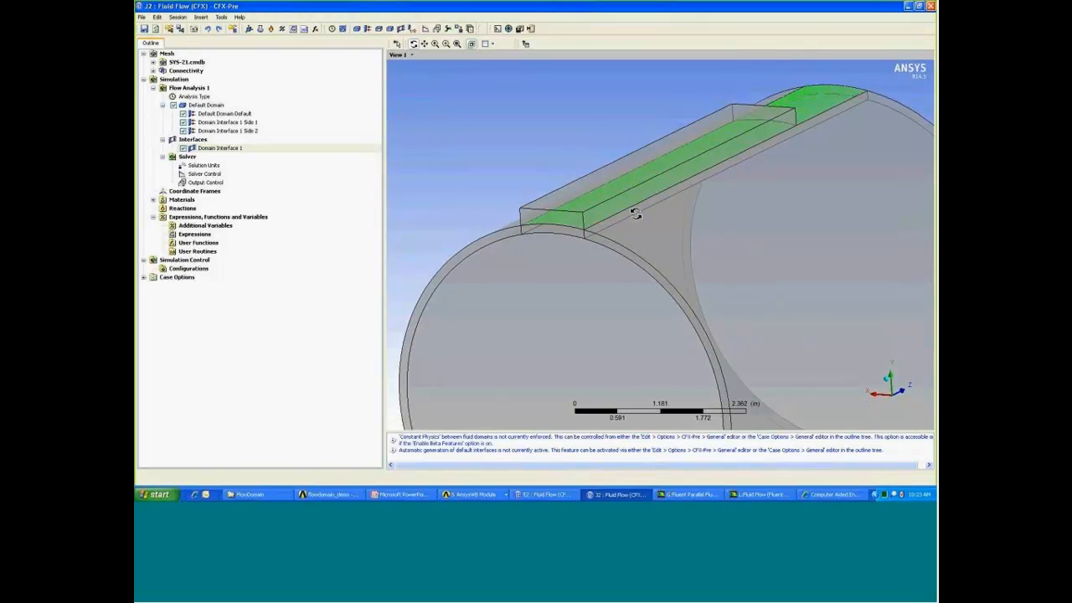
- Create a second fluid-fluid domain interface with region intf3 on side 1 and intf4 on side 2
left_click(402, 28)
left_click(425, 69)
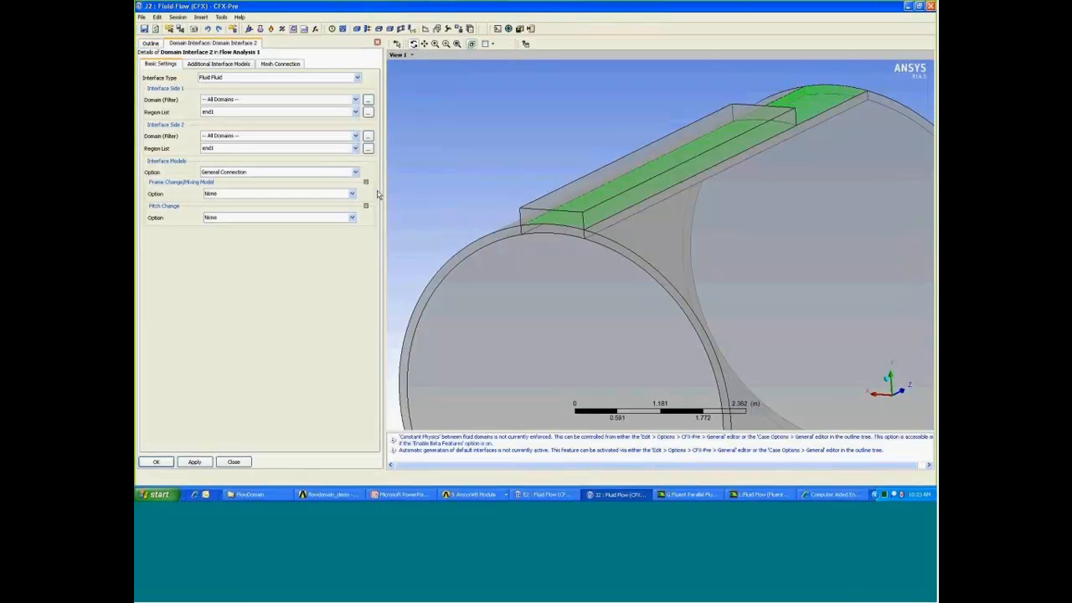
left_click(356, 111)
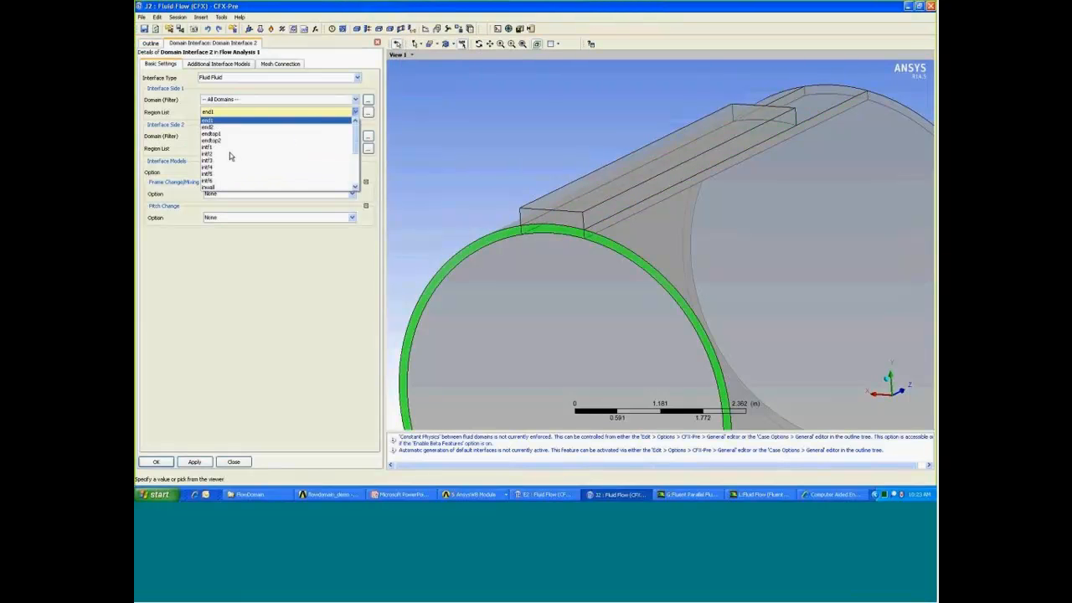
left_click(252, 160)
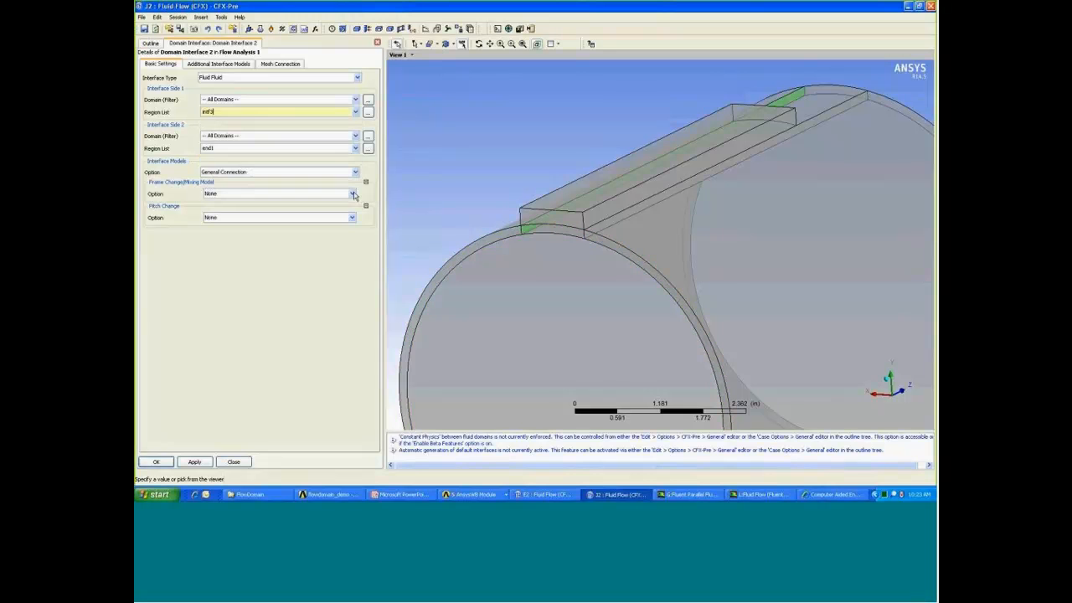
left_click(355, 149)
left_click(251, 204)
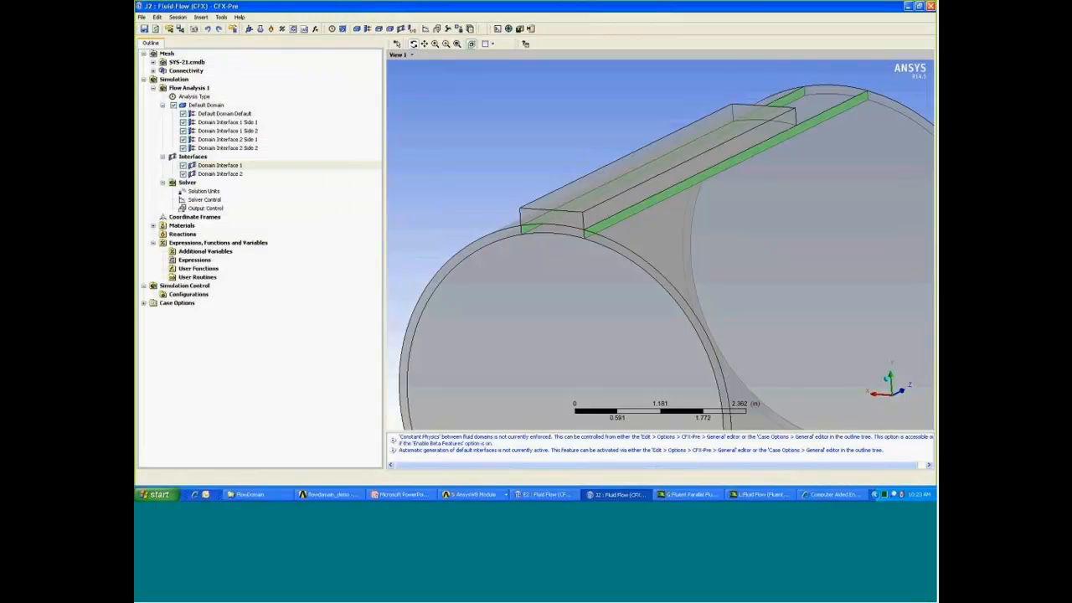
- Highlight the first domain interface, then reopen the second one and reselect its side 2 region
left_click(247, 168)
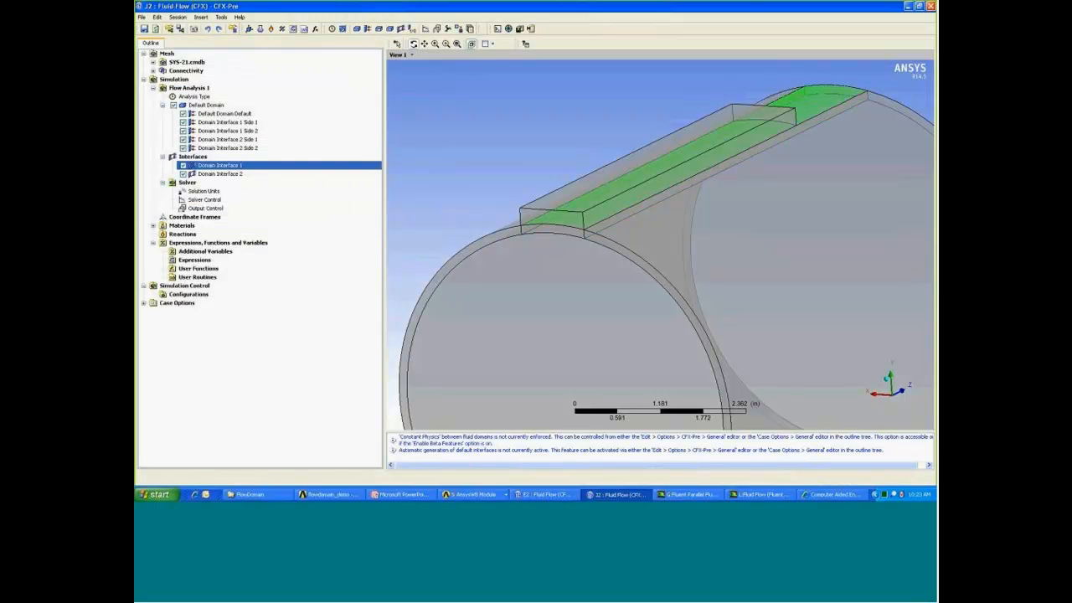
double_click(247, 174)
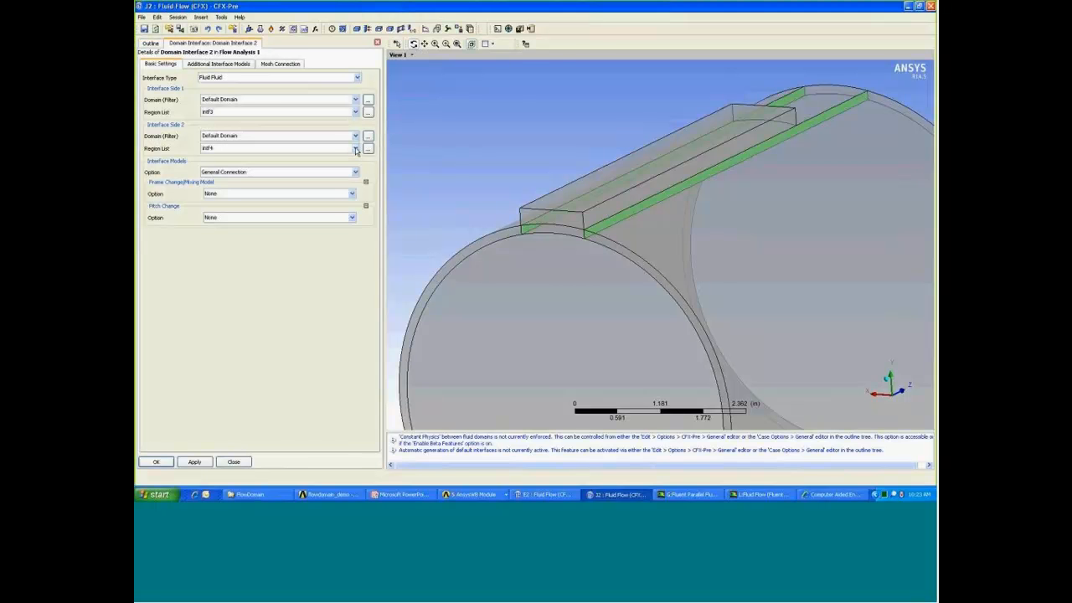
left_click(355, 148)
left_click(220, 211)
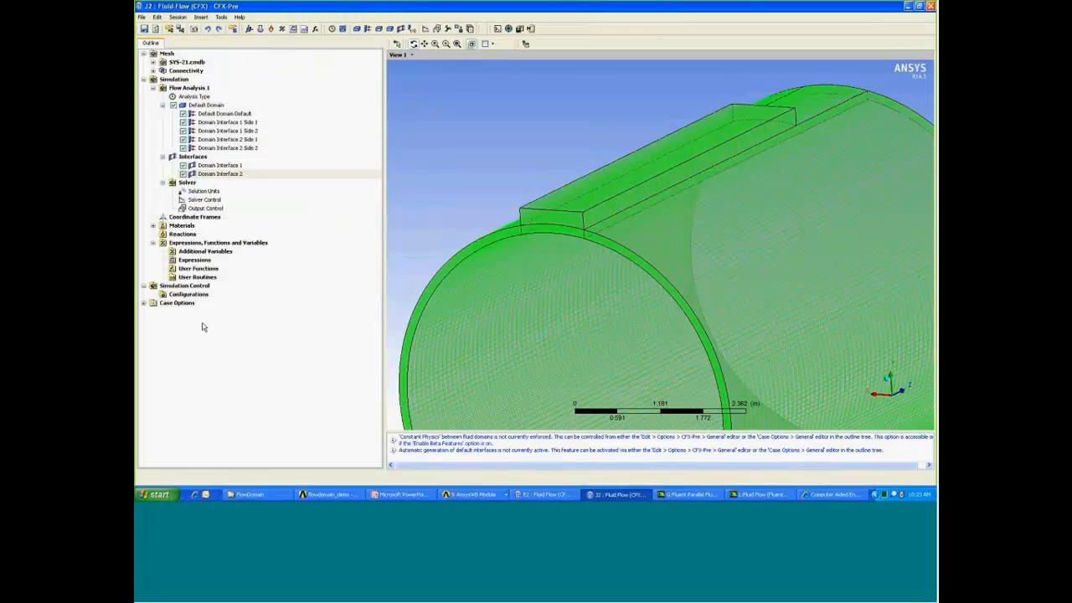
- Highlight Domain Interface 2 and Domain Interface 1 in turn and inspect their faces around the block
left_click(241, 176)
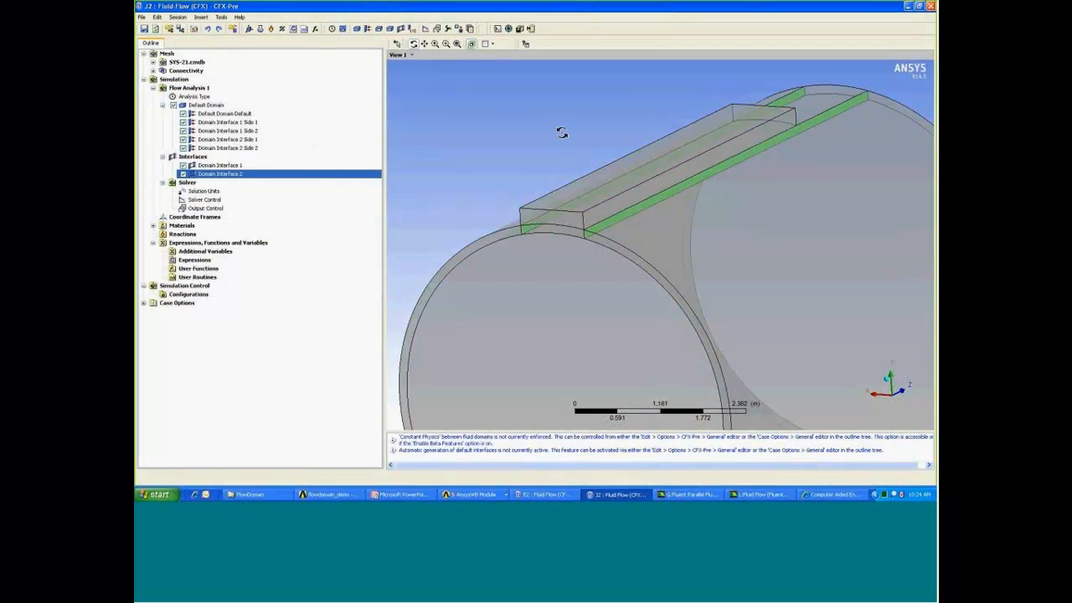
mouse_move(562, 132)
left_mouse_down()
mouse_move(569, 125)
mouse_move(574, 144)
left_mouse_up()
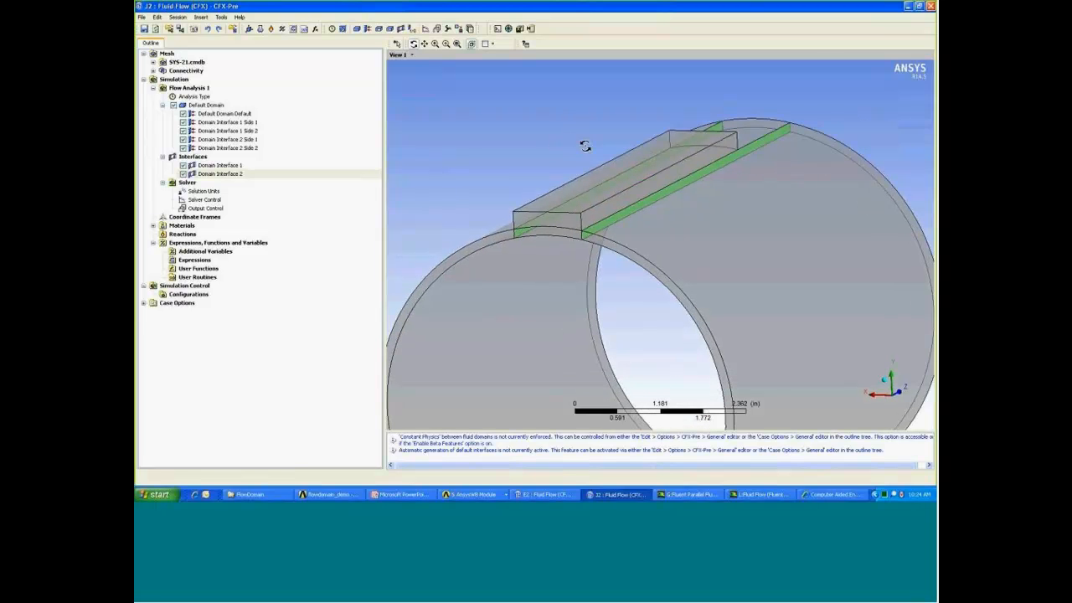
left_click_drag(605, 149, 591, 157)
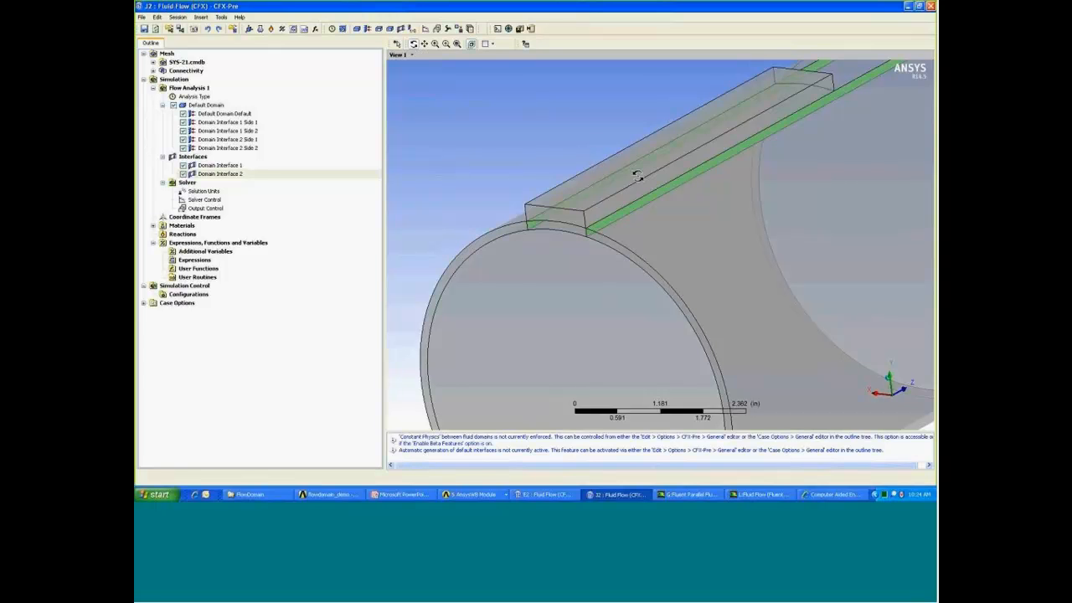
left_click_drag(627, 169, 625, 168)
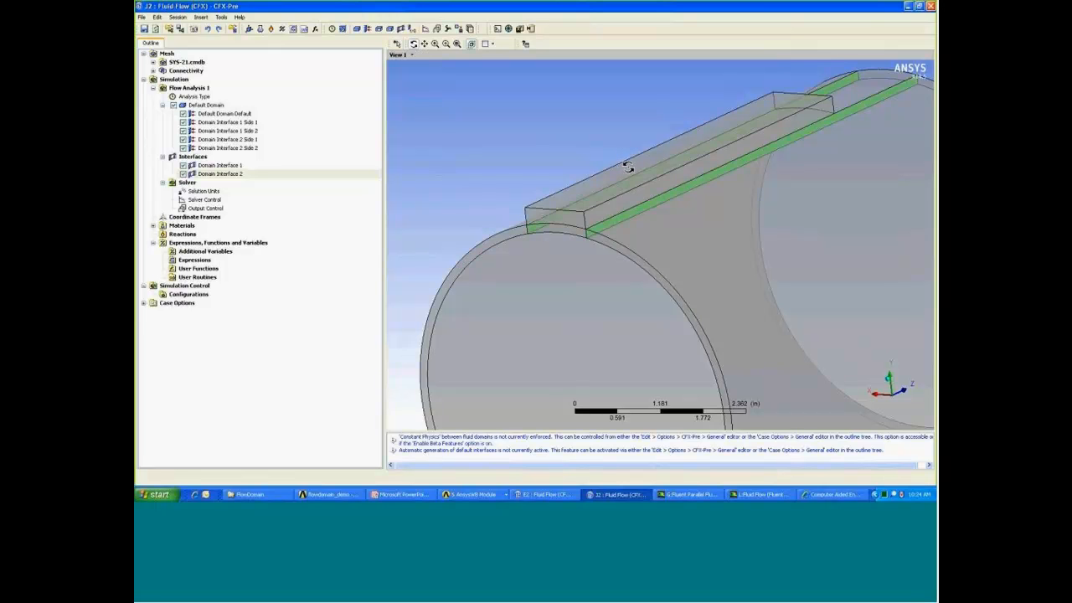
left_click(233, 167)
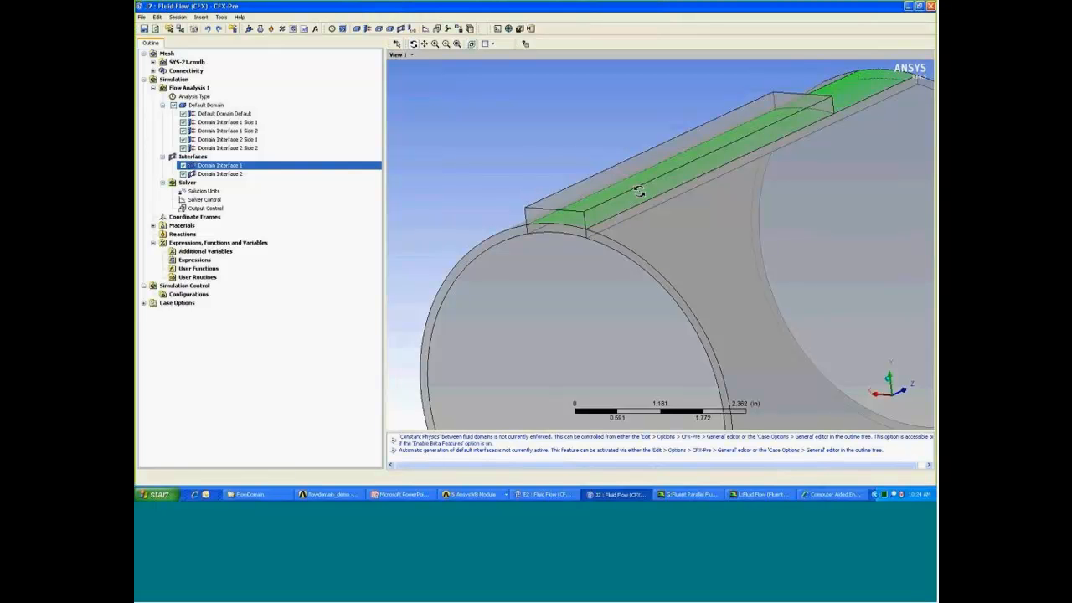
- Switch to the L: Fluid Flow (Fluent) window, maximized, and display the mesh without the end1 and endtop1 surfaces
left_click(754, 495)
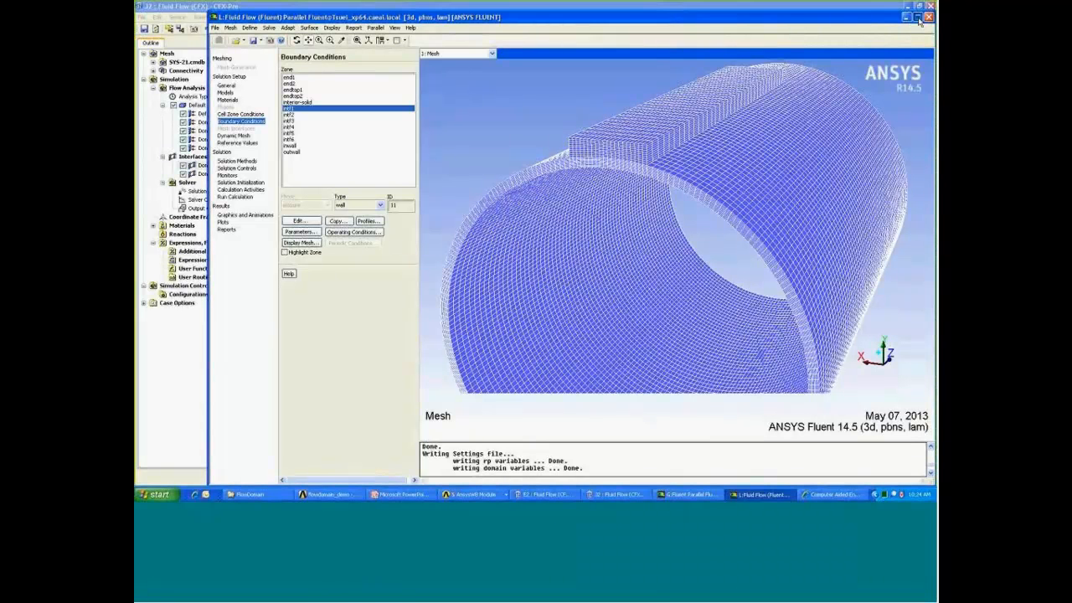
left_click(918, 17)
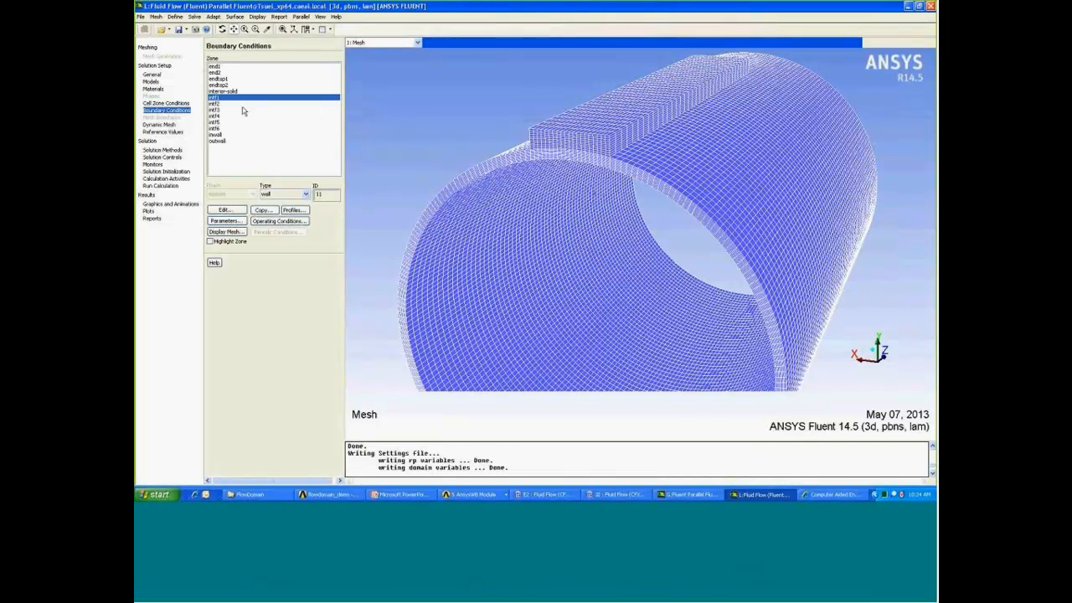
left_click(234, 232)
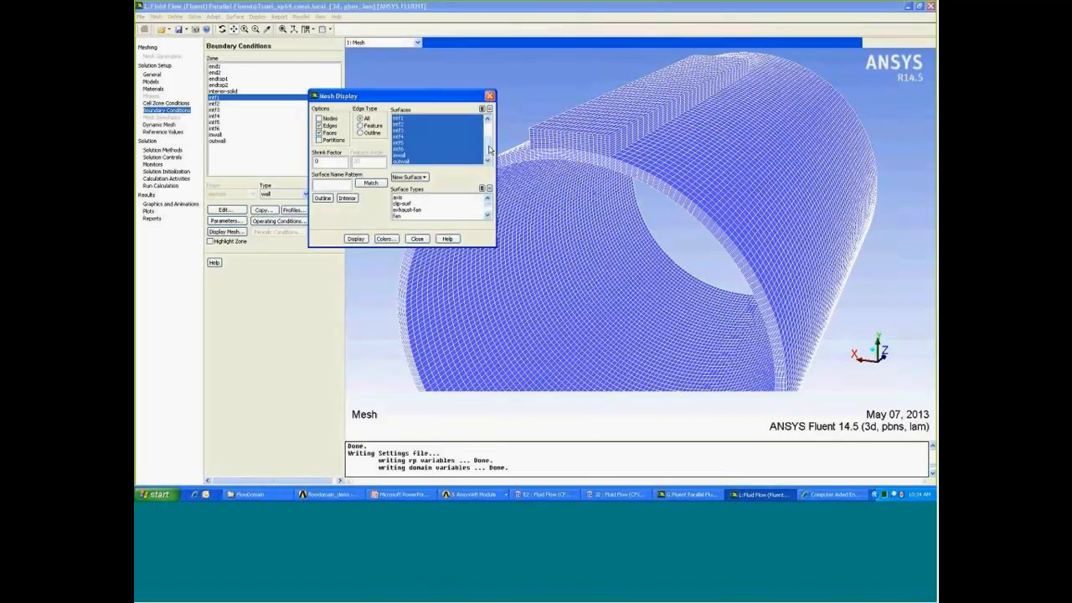
left_click_drag(489, 153, 489, 131)
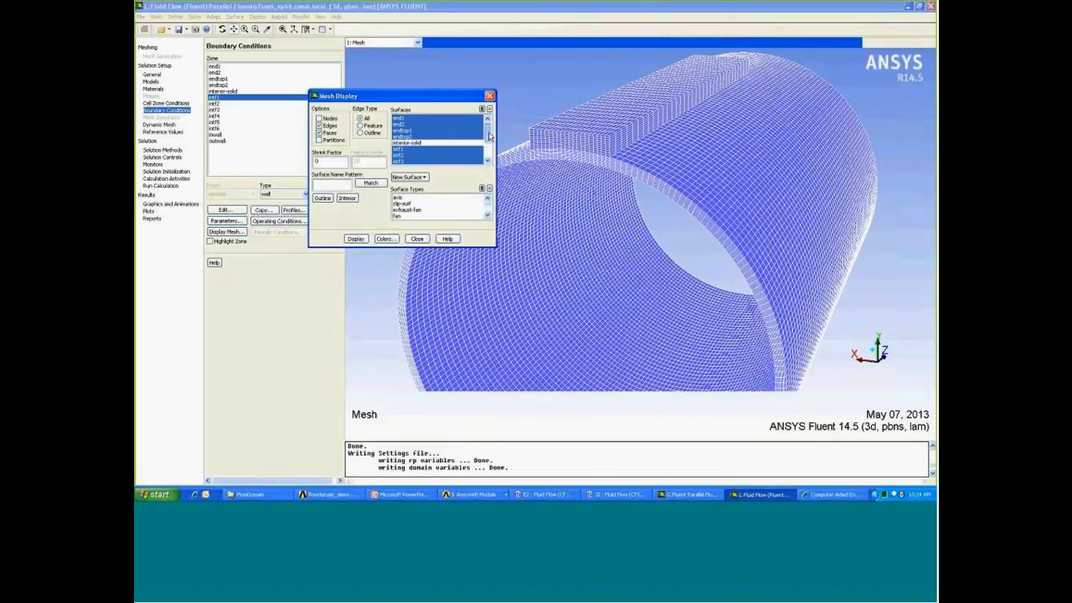
left_click(410, 118)
left_click(410, 131)
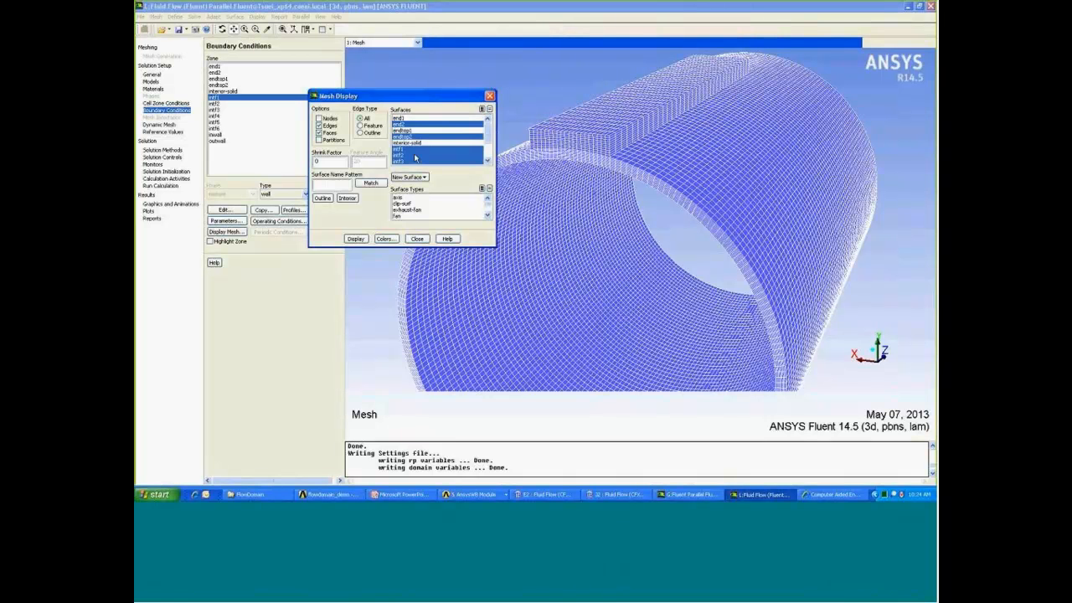
left_click(356, 239)
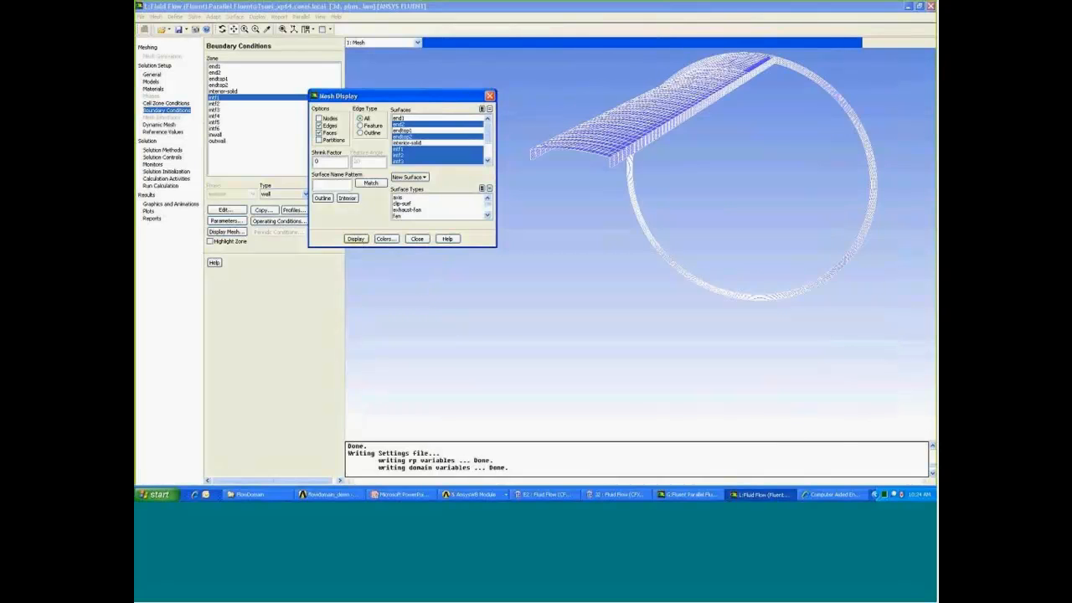
left_click(416, 239)
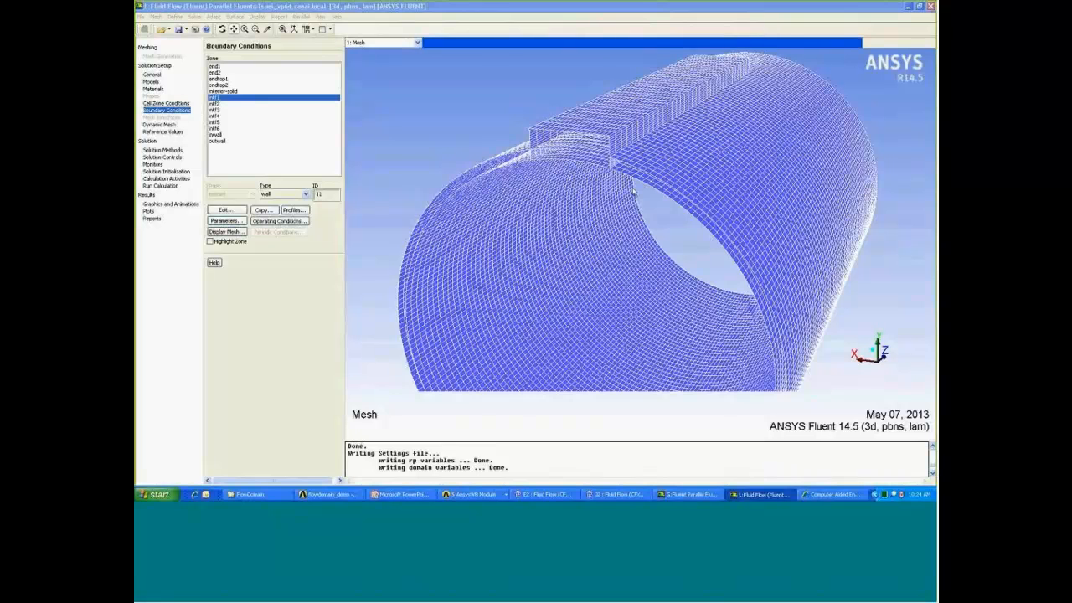
left_click_drag(634, 193, 622, 185)
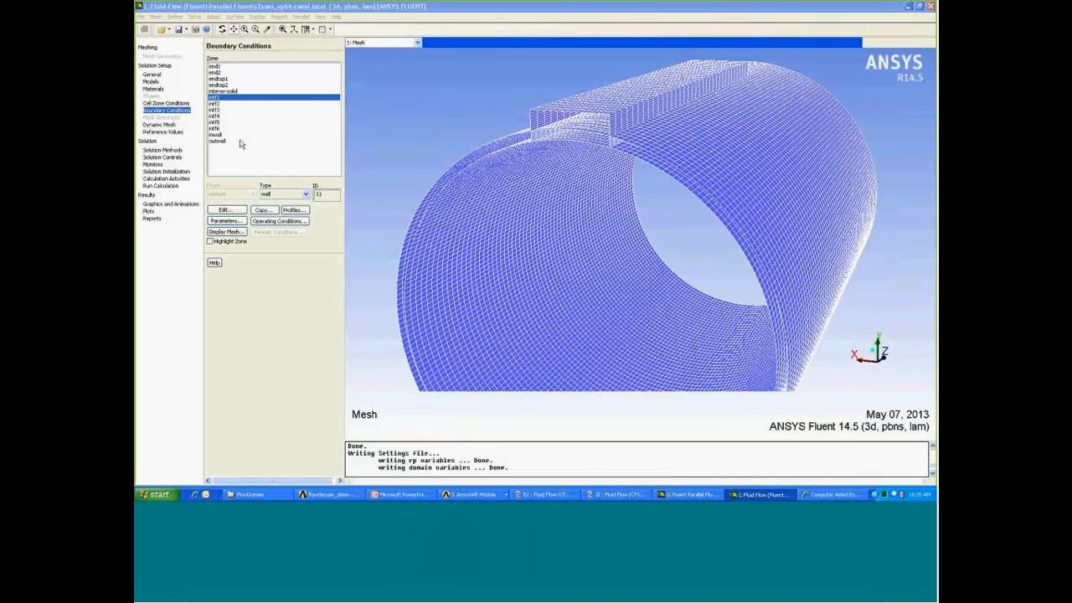
- Change the boundary type of zone intf1 from wall to interface, keeping its zone name
left_click(306, 194)
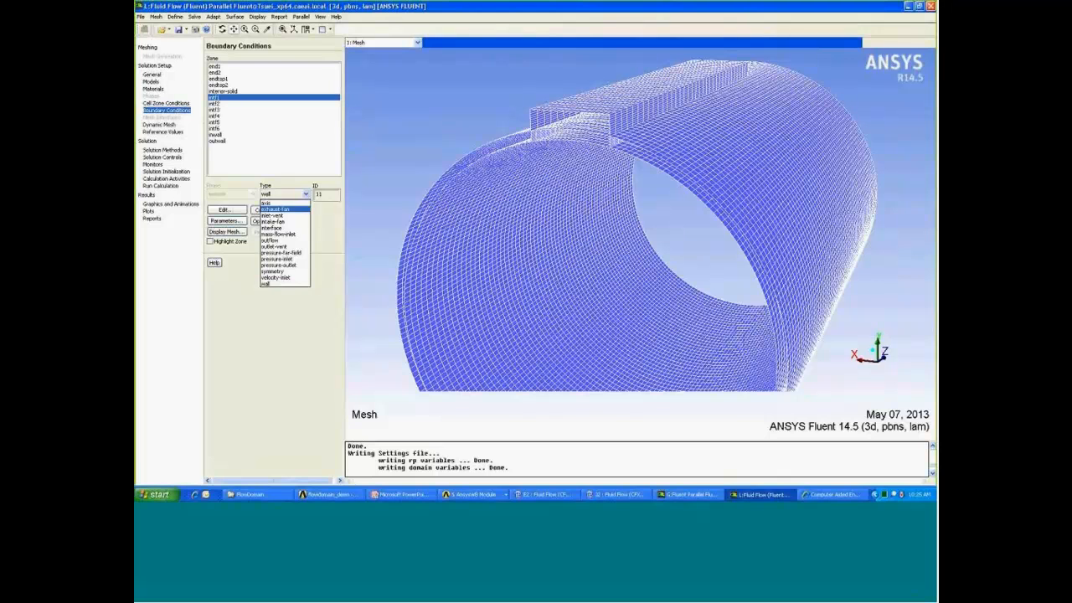
left_click(290, 228)
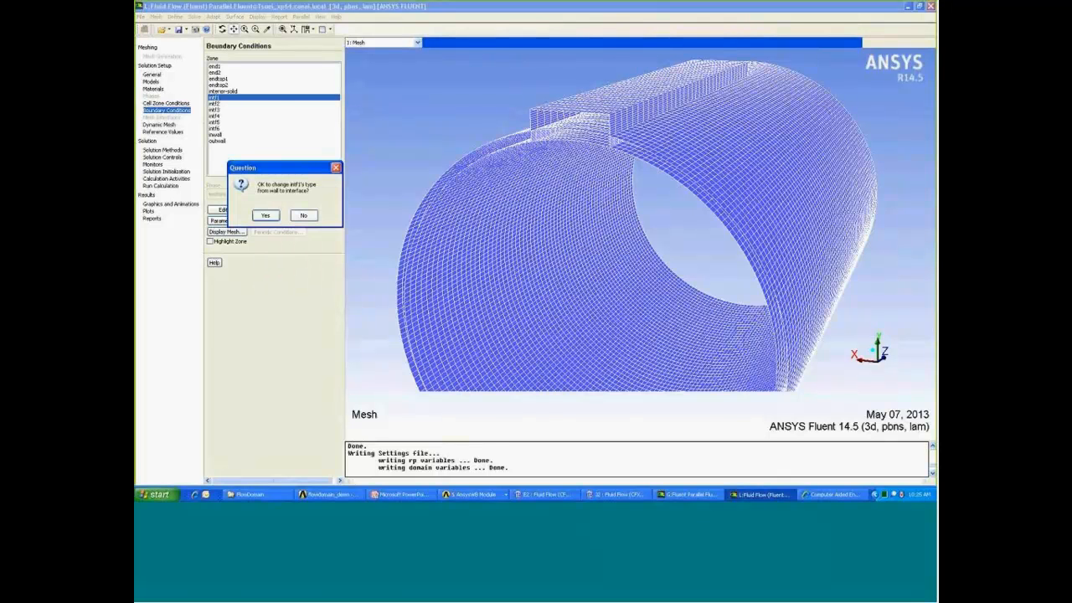
left_click(265, 215)
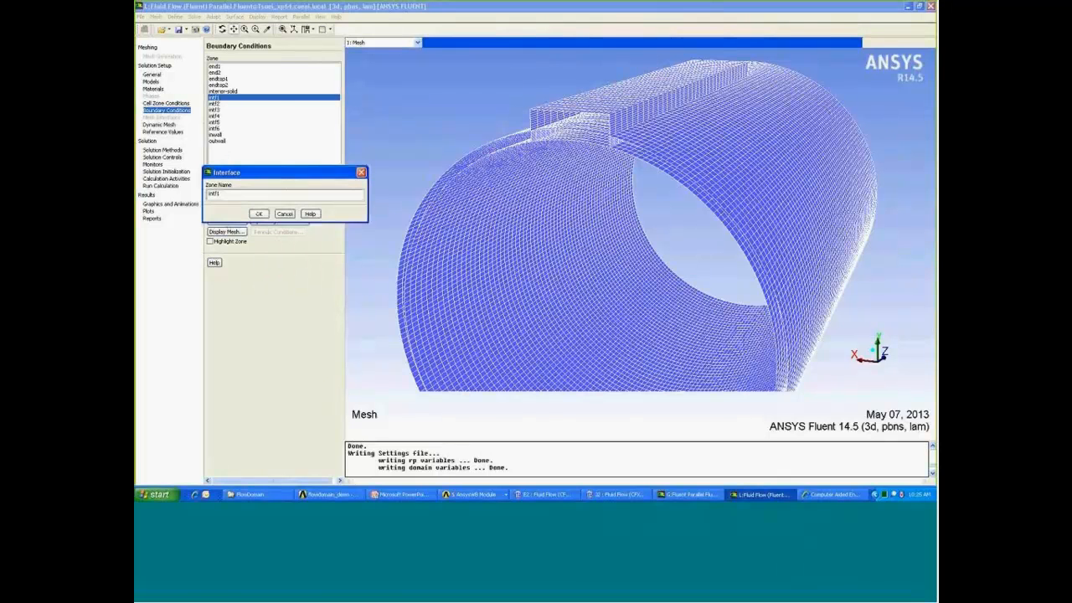
left_click(259, 214)
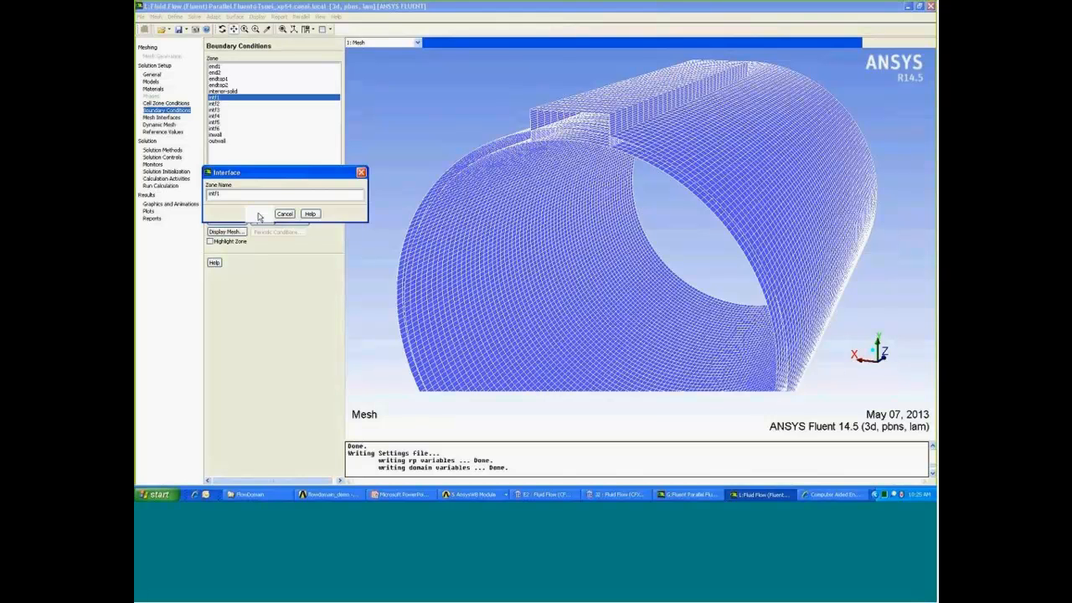
- Change the boundary type of zone intf2 to interface, keeping its zone name
left_click(214, 103)
left_click(305, 194)
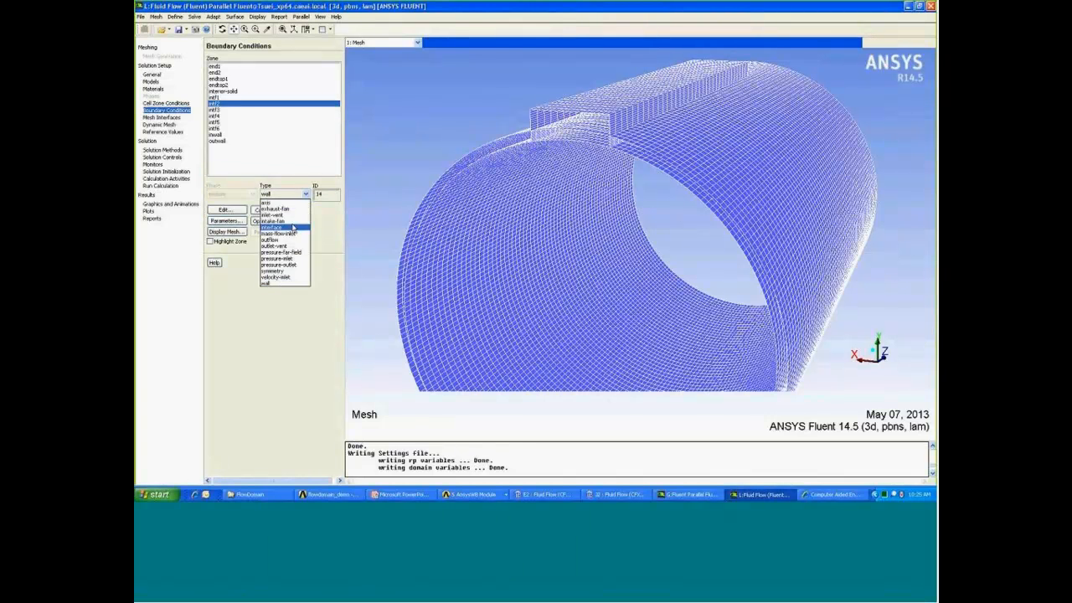
left_click(236, 105)
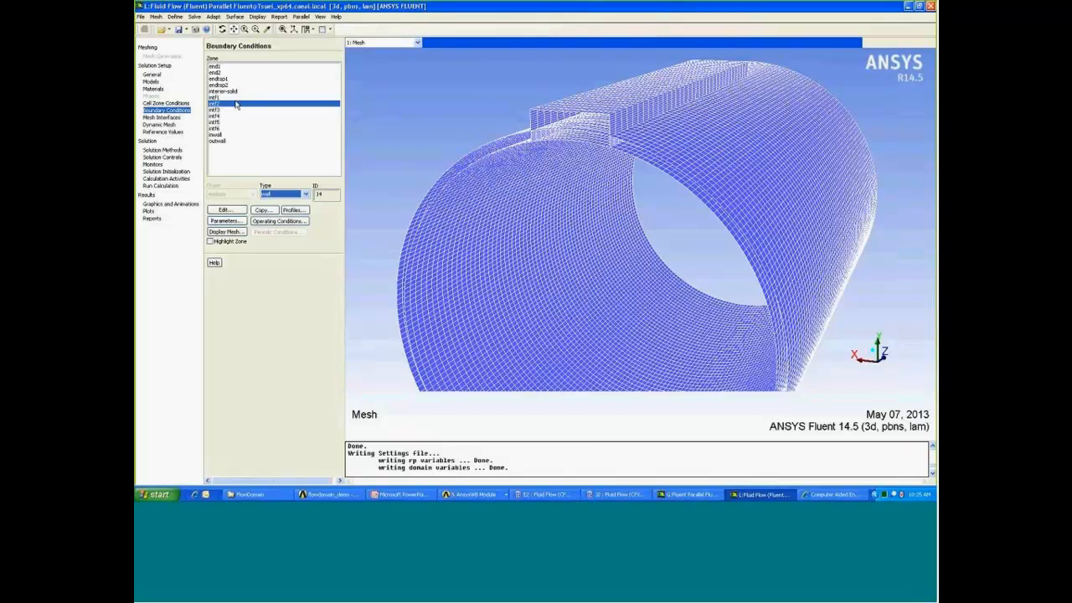
left_click(305, 193)
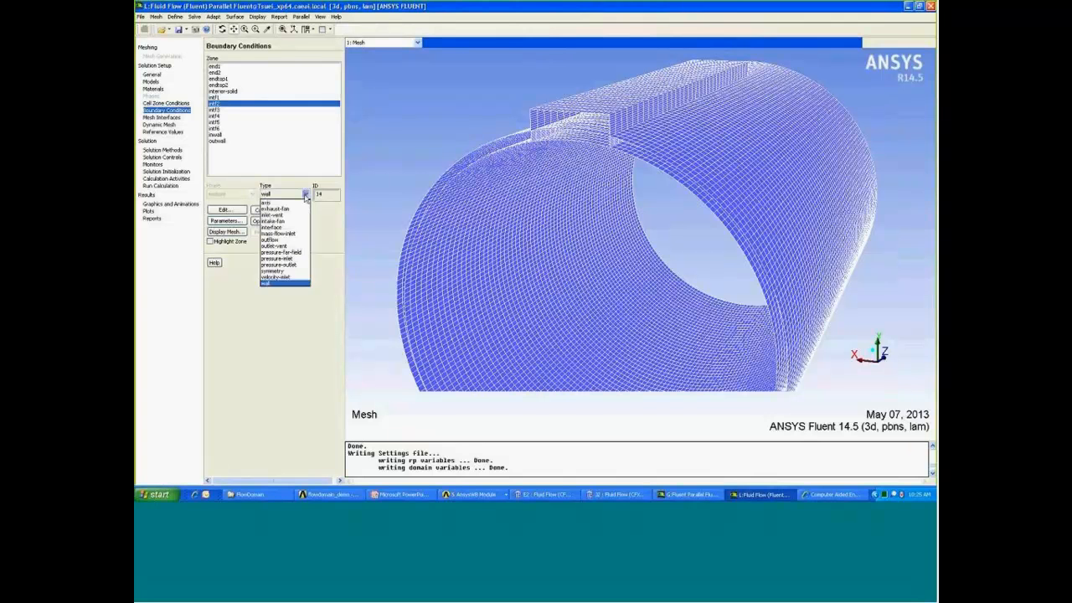
left_click(275, 227)
left_click(260, 216)
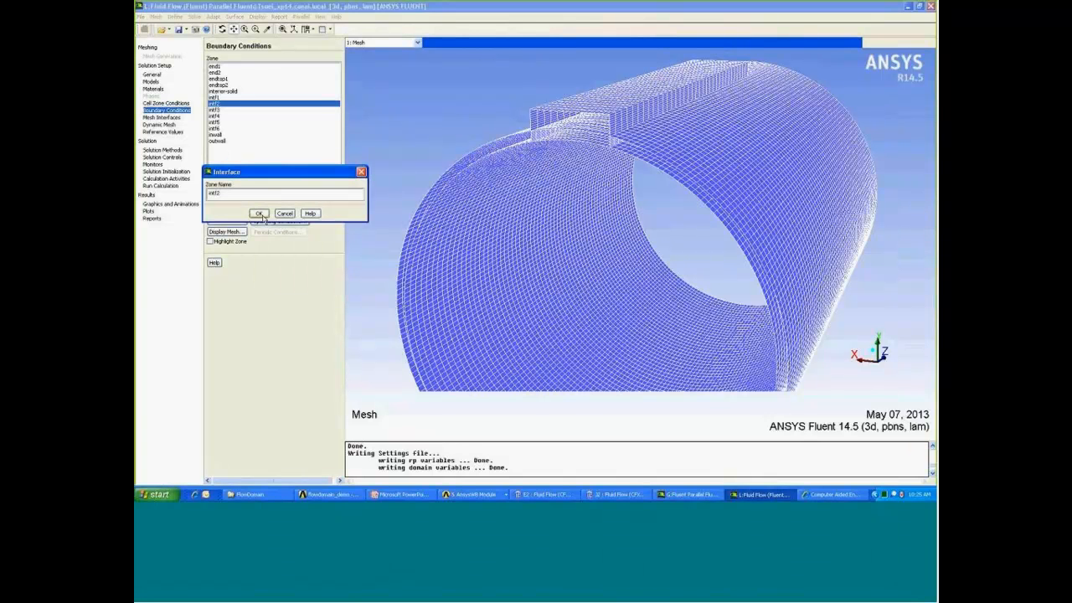
left_click(259, 213)
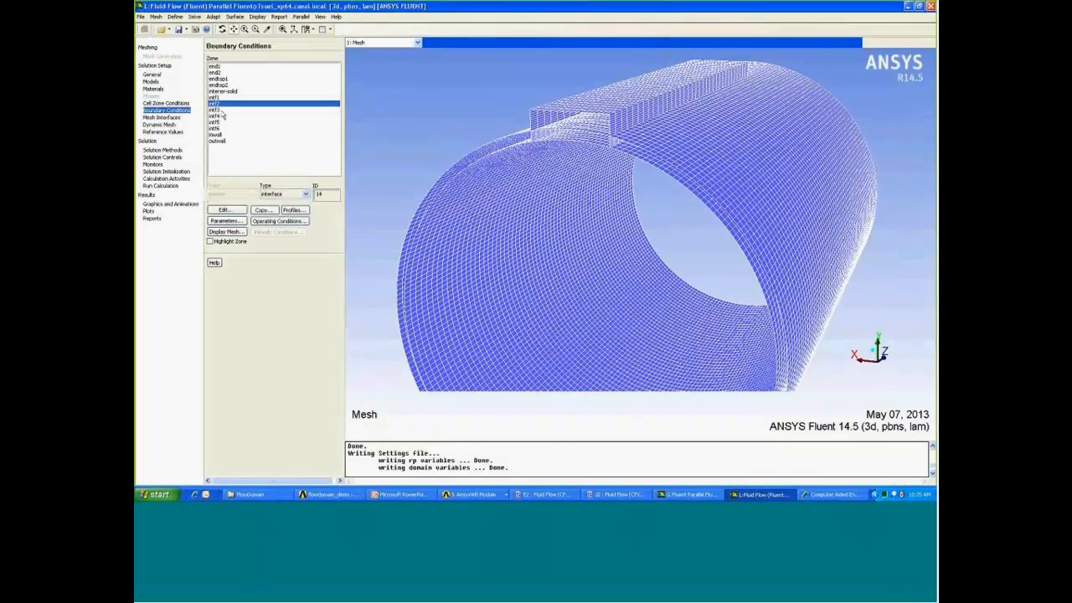
- Change the boundary type of zone intf3 to interface, keeping its zone name
left_click(225, 110)
left_click(307, 195)
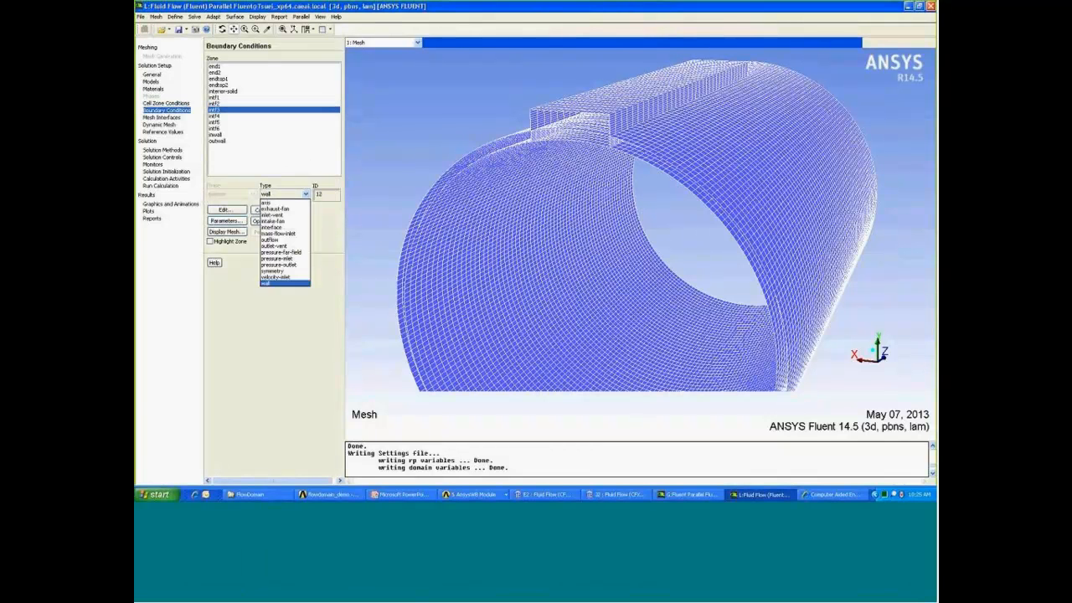
left_click(292, 229)
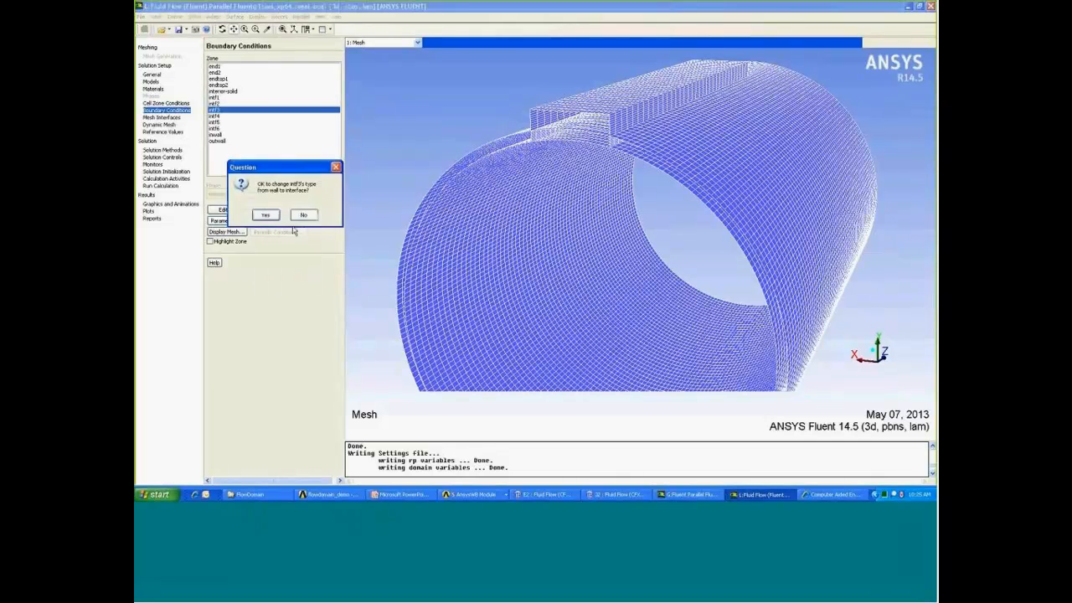
left_click(262, 214)
left_click(259, 214)
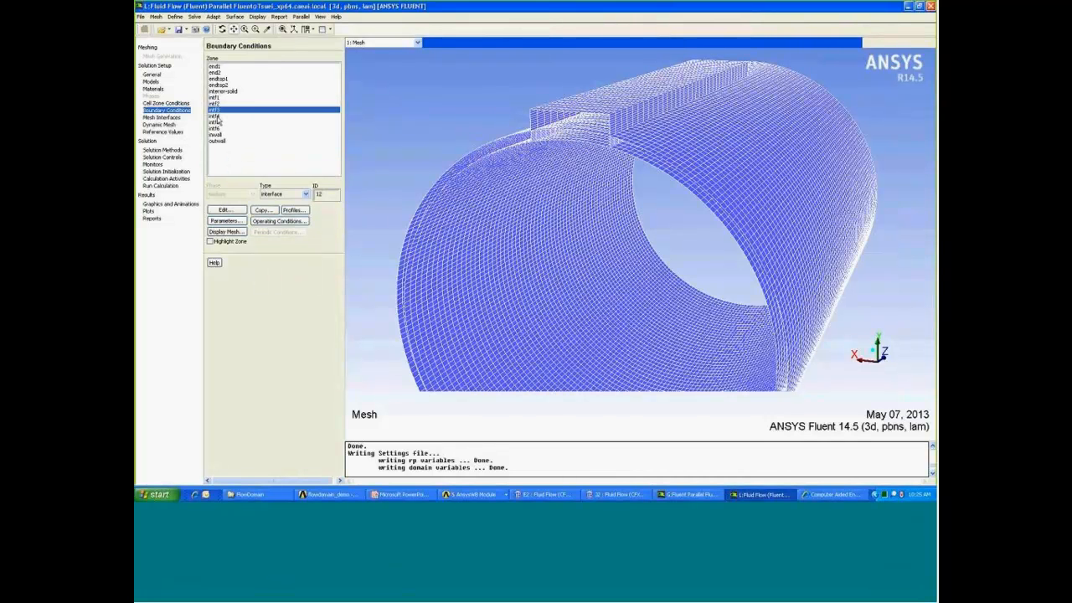
- Change the boundary type of zone intf4 to interface, keeping its zone name
left_click(216, 116)
left_click(306, 195)
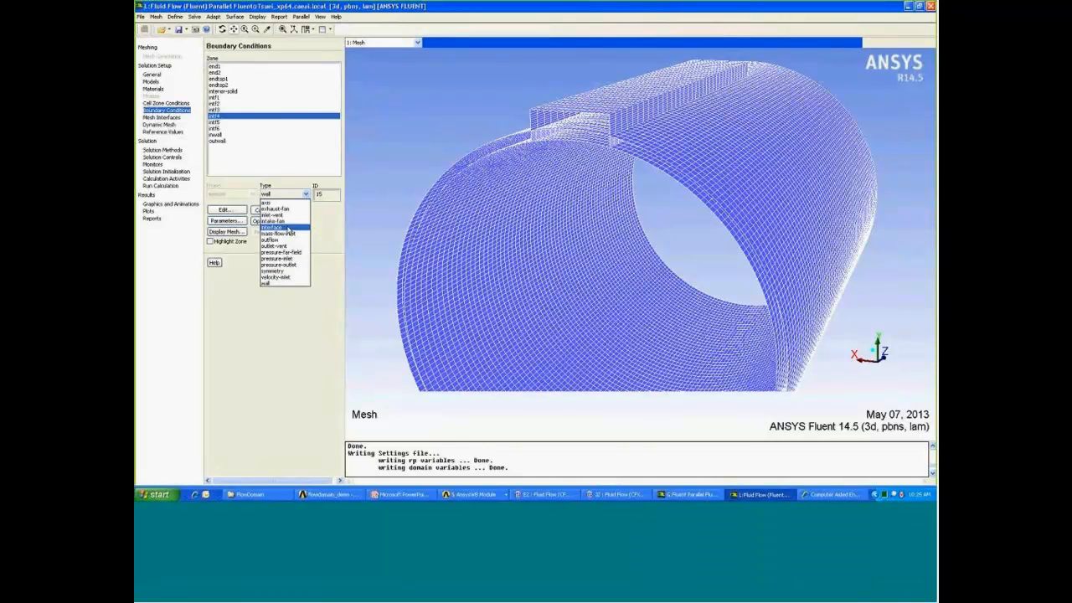
left_click(289, 228)
left_click(262, 213)
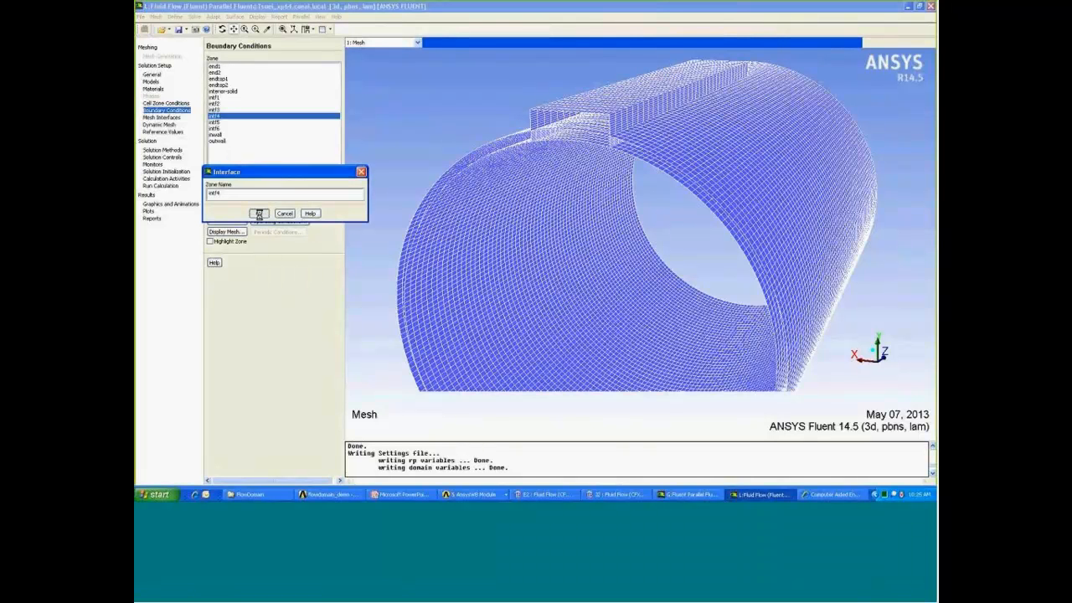
left_click(259, 213)
- Change the boundary type of zone intf5 to interface, keeping its zone name
left_click(215, 122)
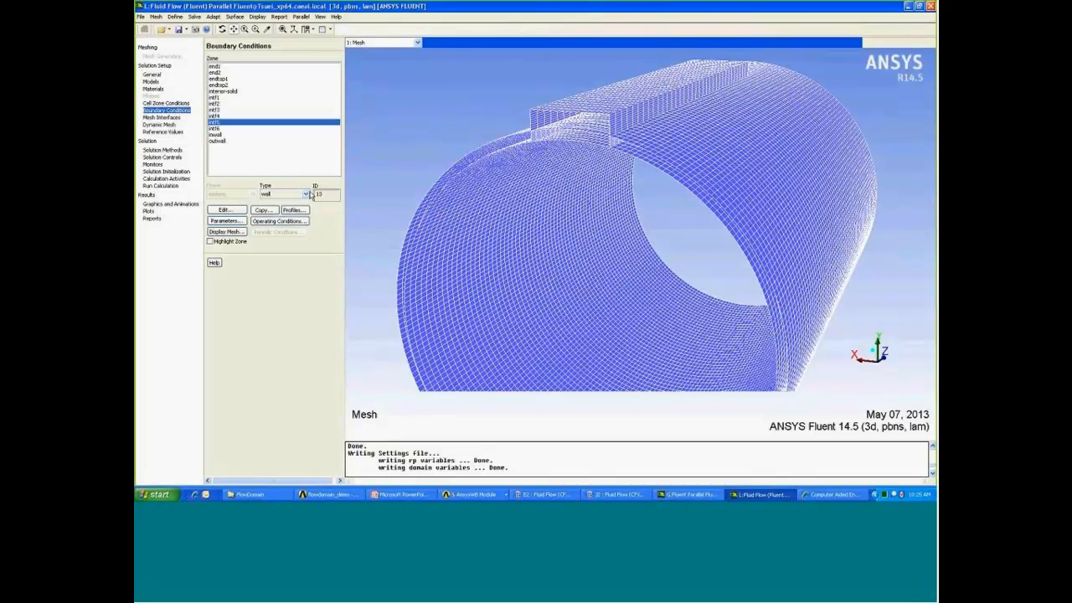
left_click(306, 194)
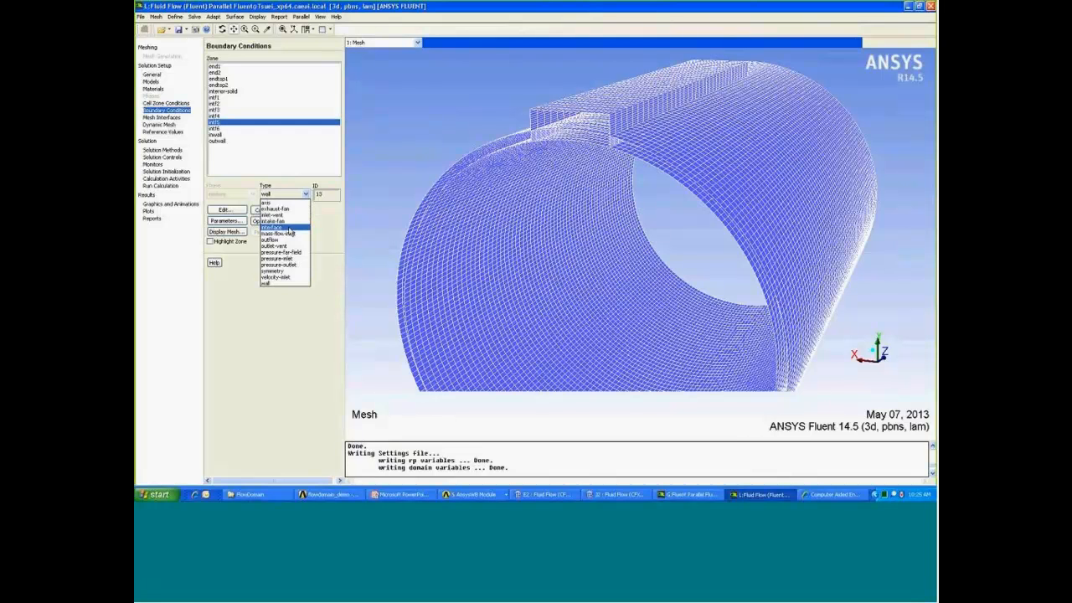
left_click(289, 228)
left_click(264, 212)
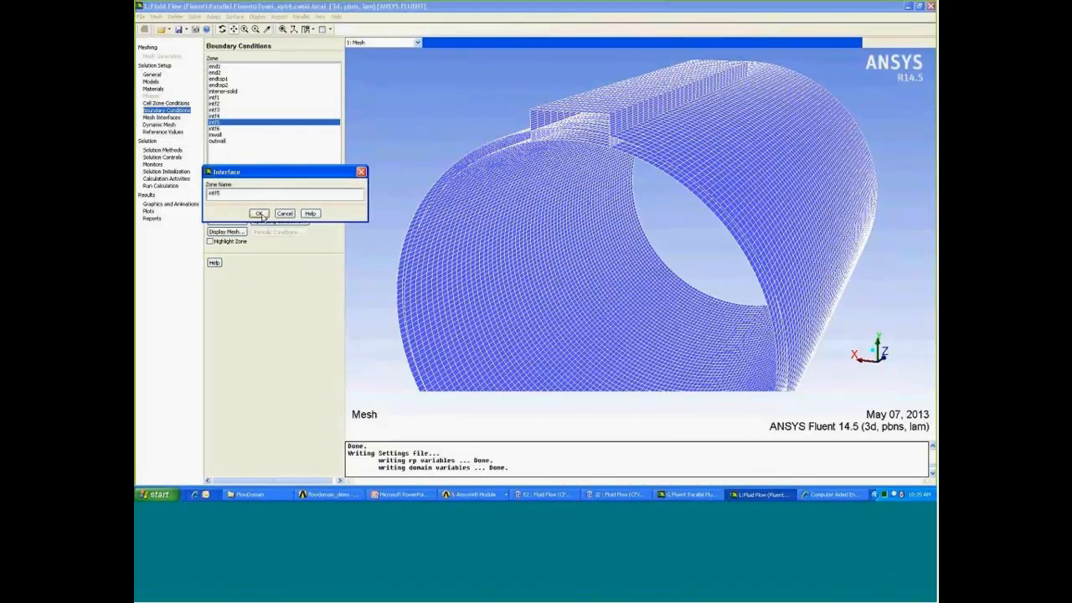
left_click(261, 214)
- Change the boundary type of zone intf6 to interface, keeping its zone name
left_click(219, 129)
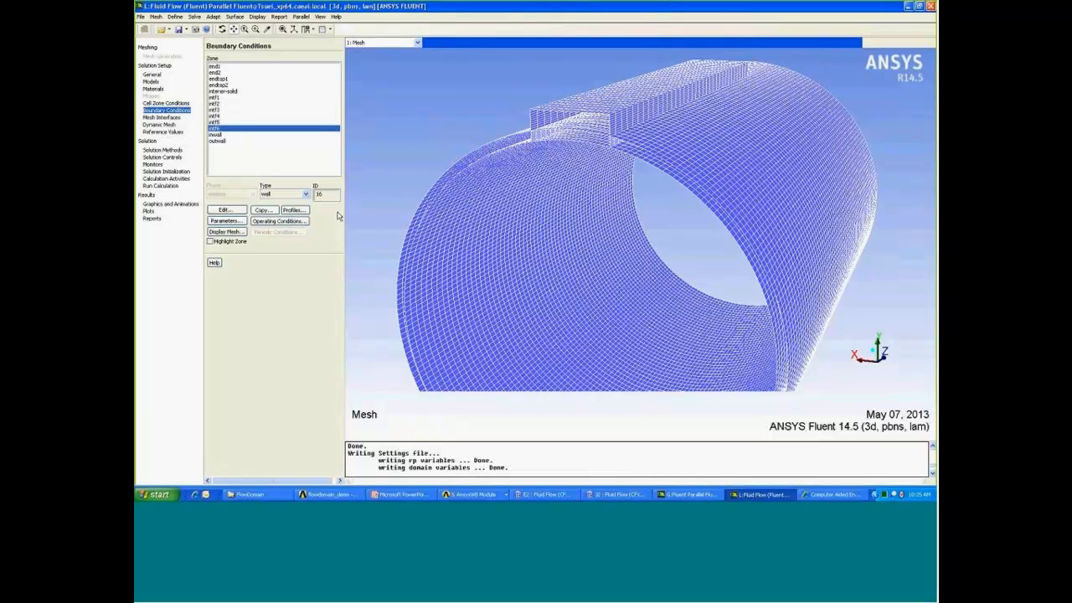
left_click(306, 193)
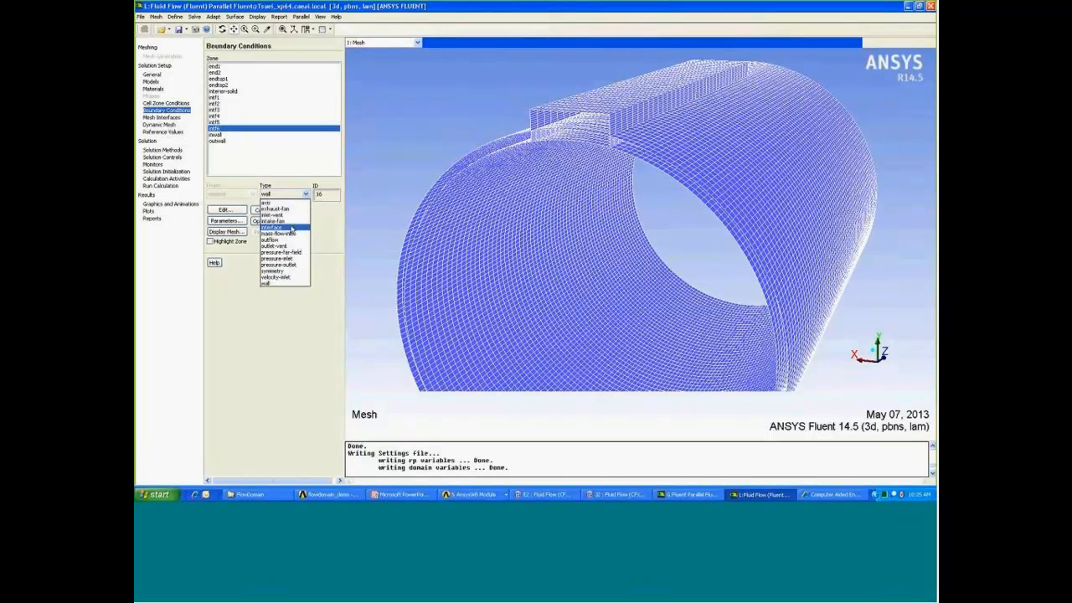
left_click(290, 228)
left_click(266, 213)
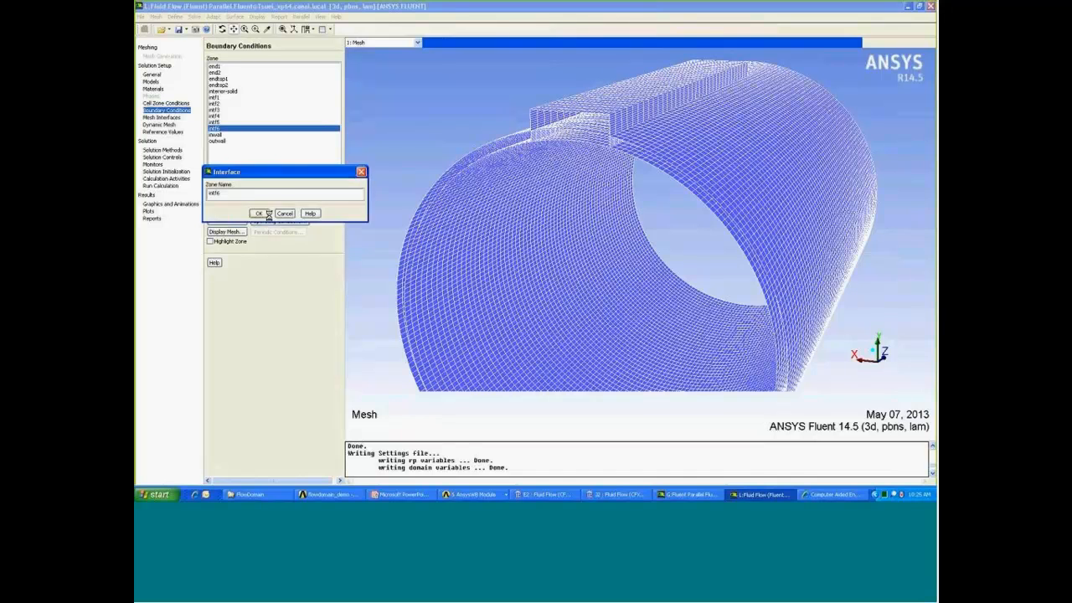
left_click(260, 213)
- Check the boundary type assigned to each of the zones intf1 through intf6
left_click(215, 122)
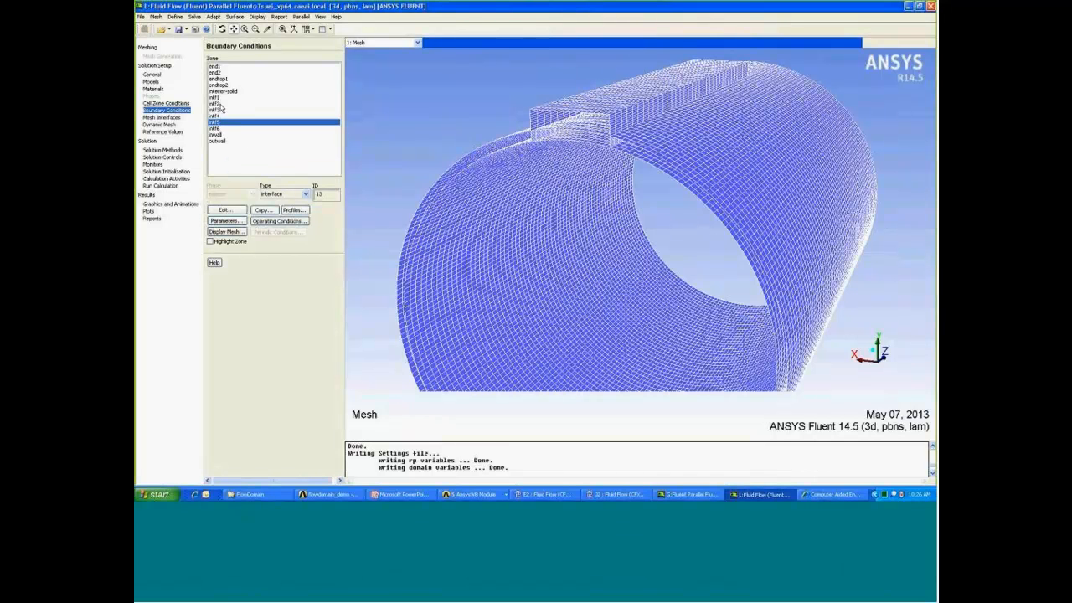
left_click(222, 99)
left_click(221, 104)
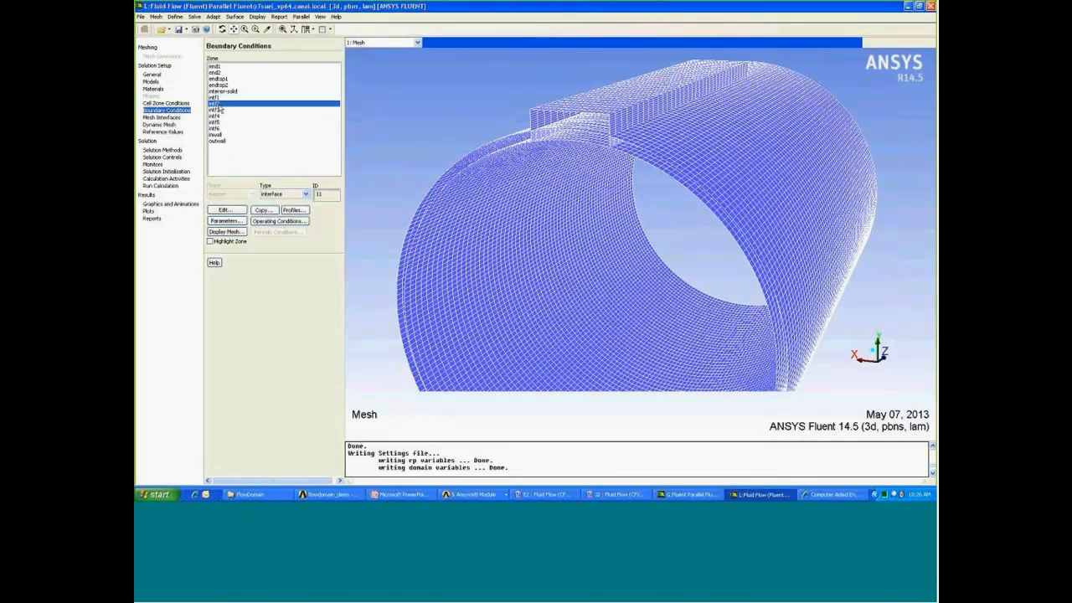
left_click(217, 111)
left_click(215, 98)
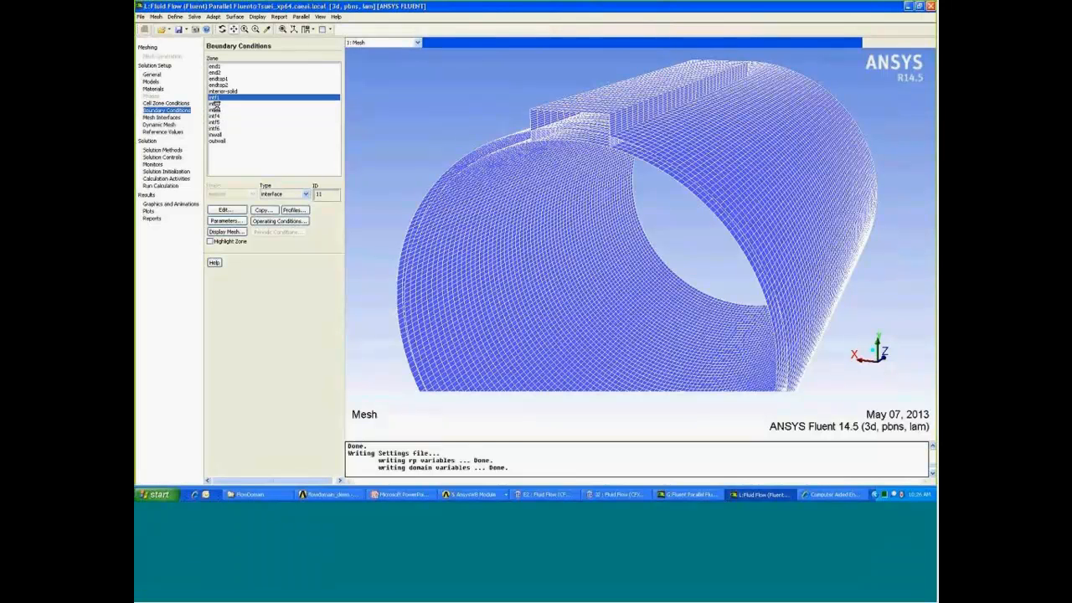
left_click(216, 110)
left_click(217, 116)
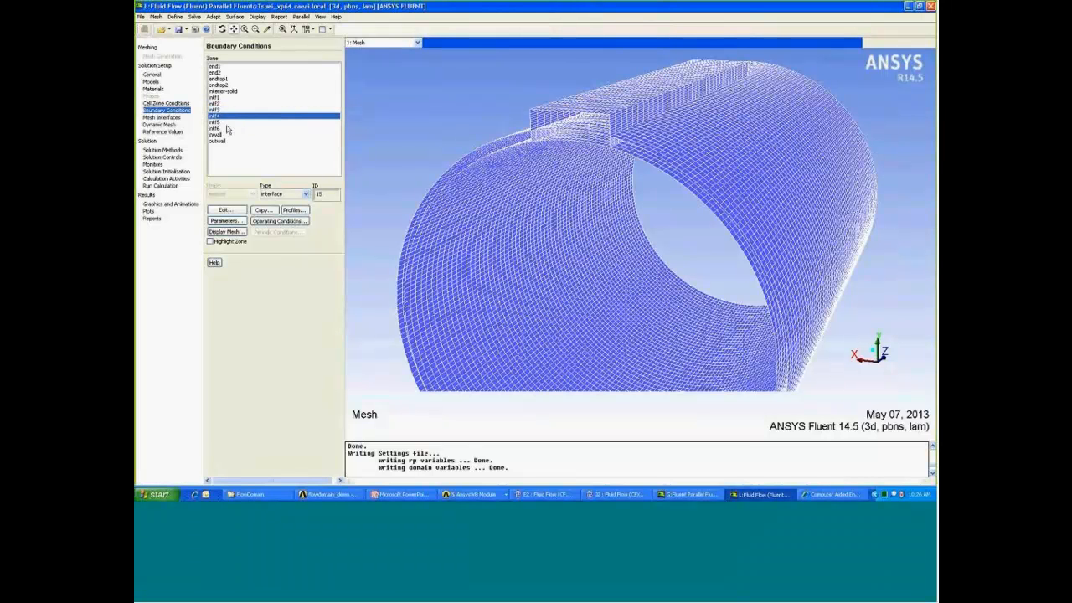
left_click(216, 123)
left_click(215, 129)
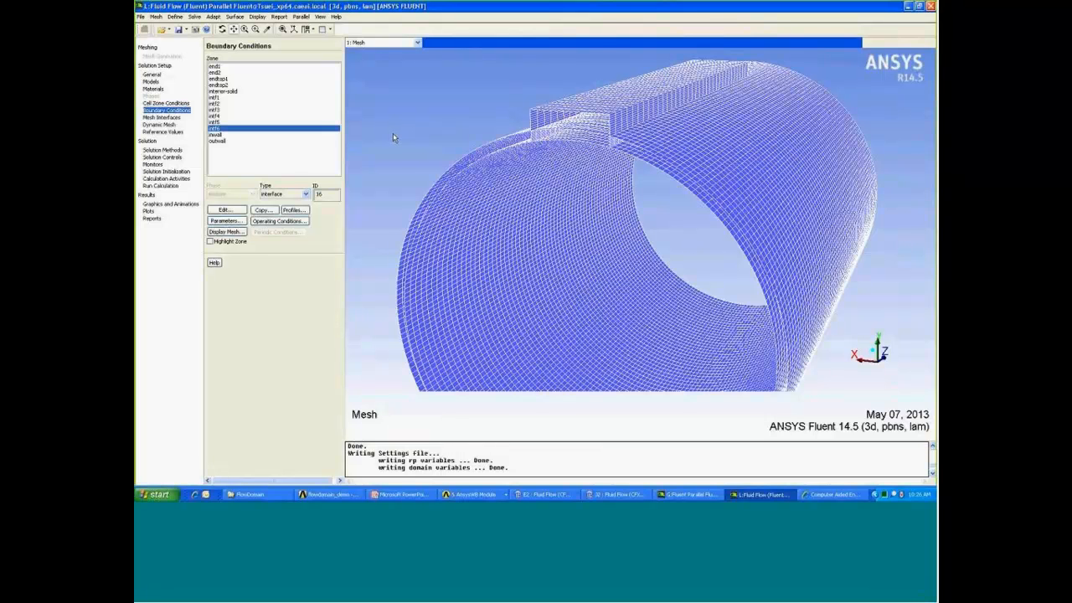
- Create a mesh interface named meshintf1 with intf1 as interface zone 1 and intf2 as interface zone 2
left_click(177, 119)
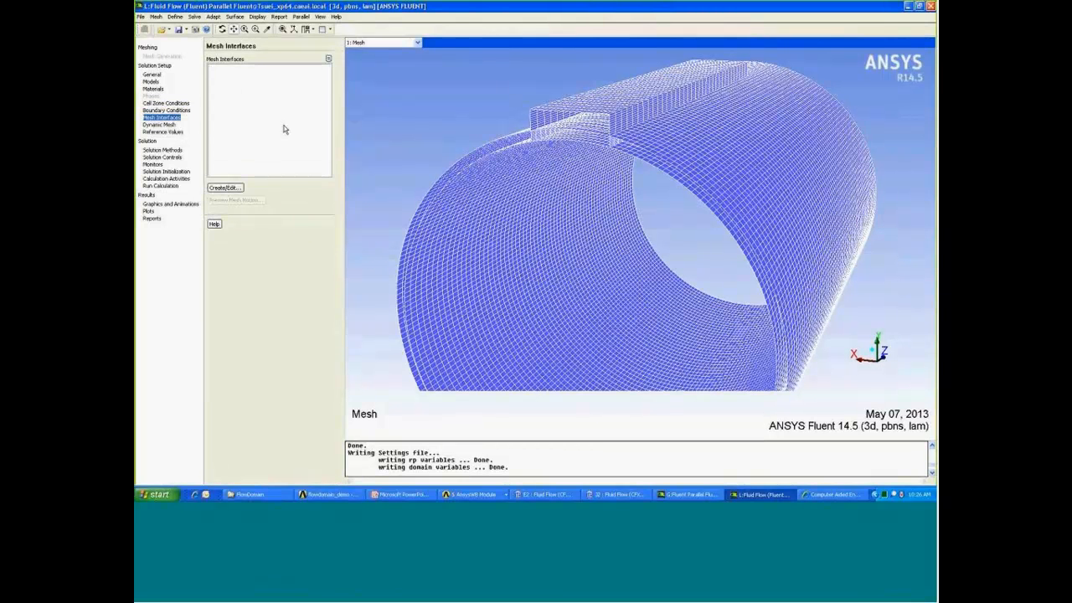
left_click(225, 187)
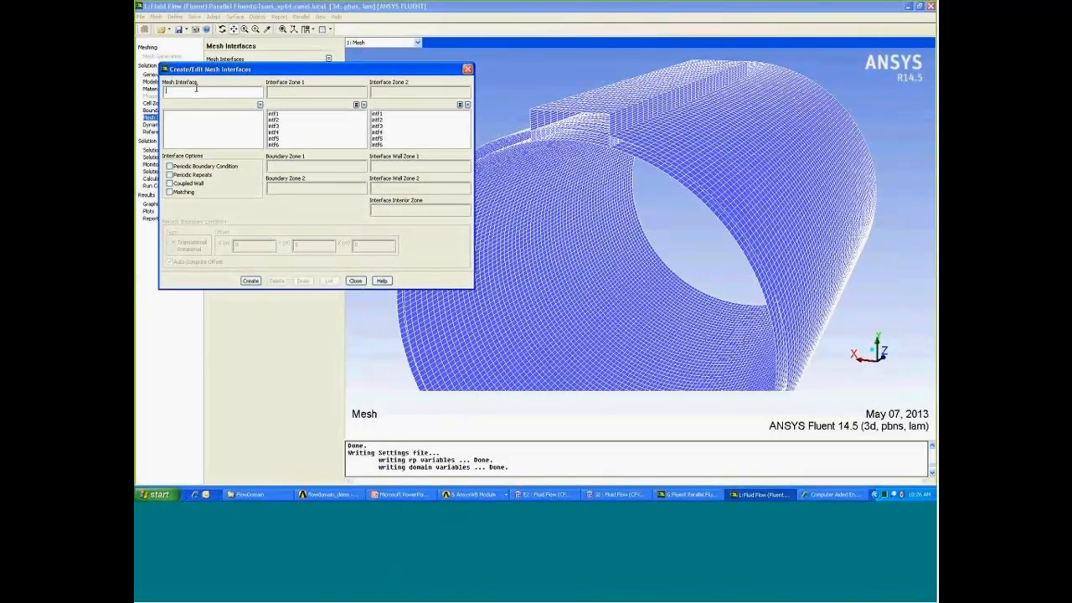
type("mesh")
type("intf1")
left_click(300, 113)
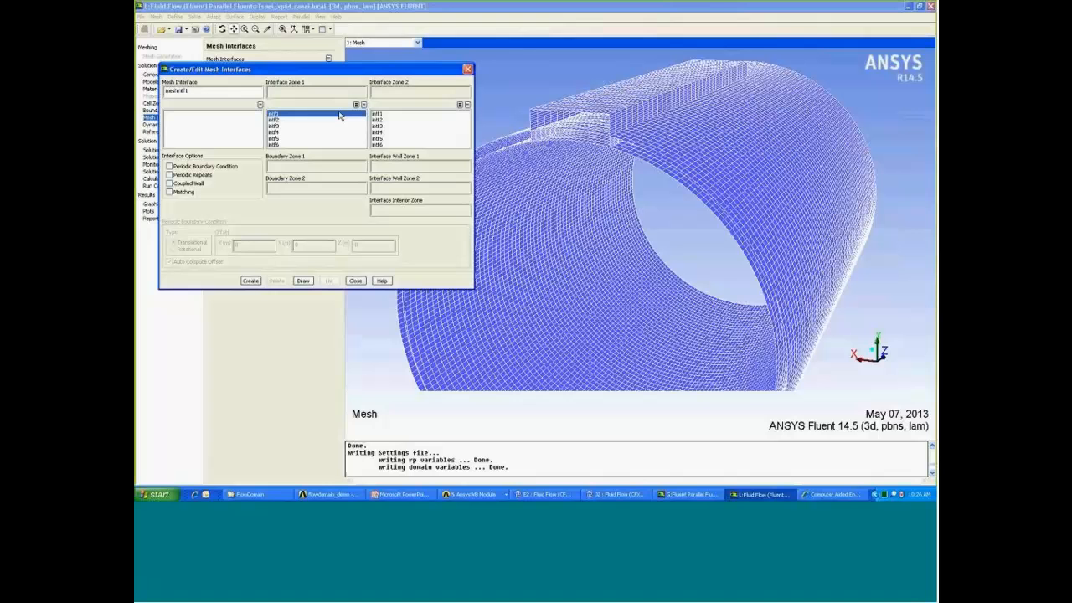
left_click(386, 120)
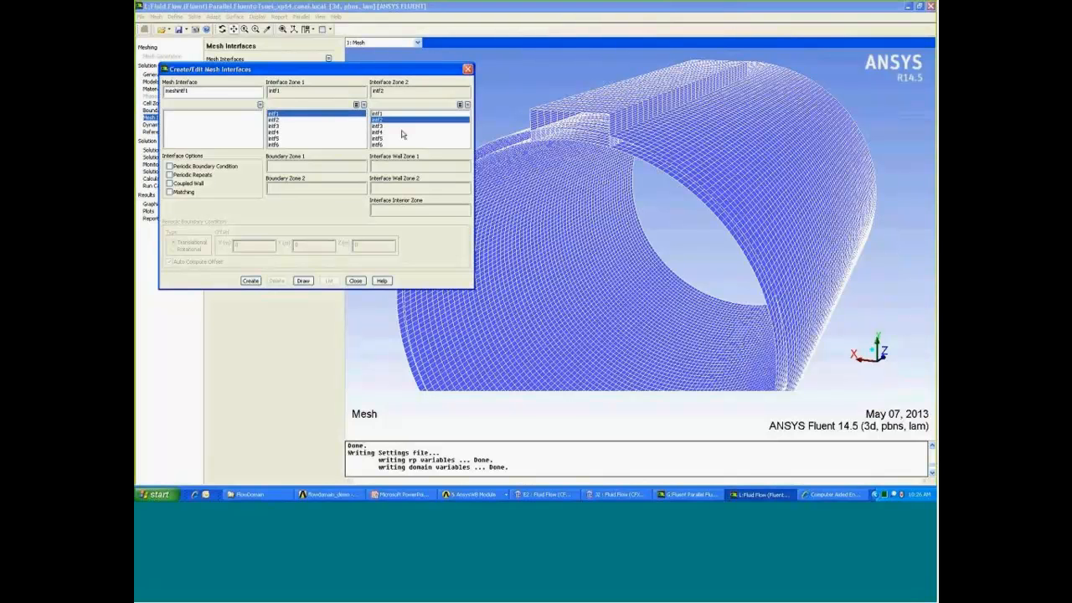
left_click(252, 281)
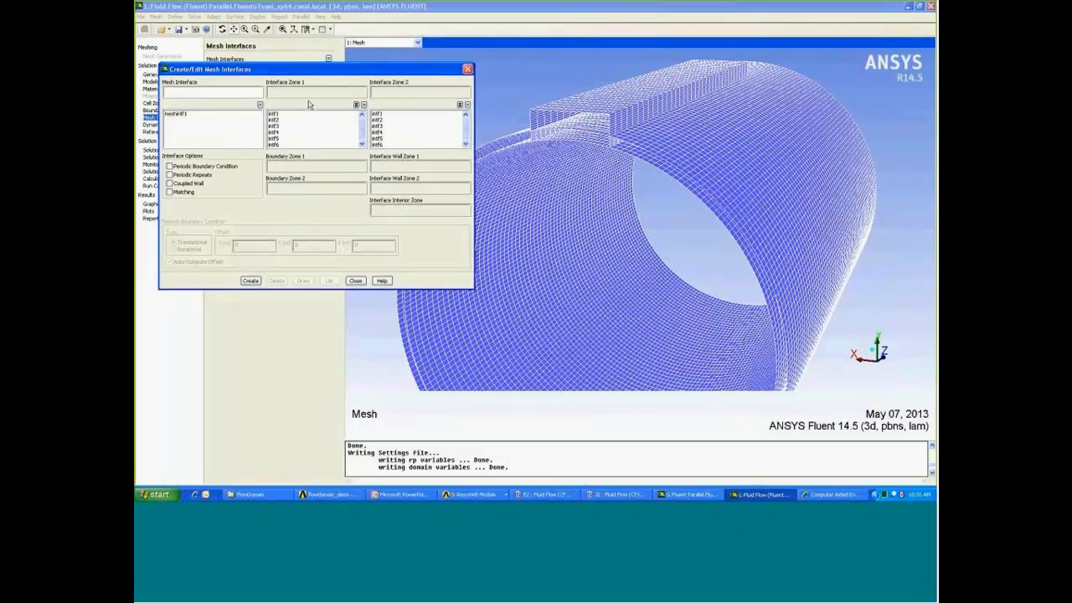
- Create a mesh interface named meshintf2 with intf3 as interface zone 1 and intf4 as interface zone 2
left_click(218, 92)
type("meshintf2")
left_click(281, 127)
left_click(380, 132)
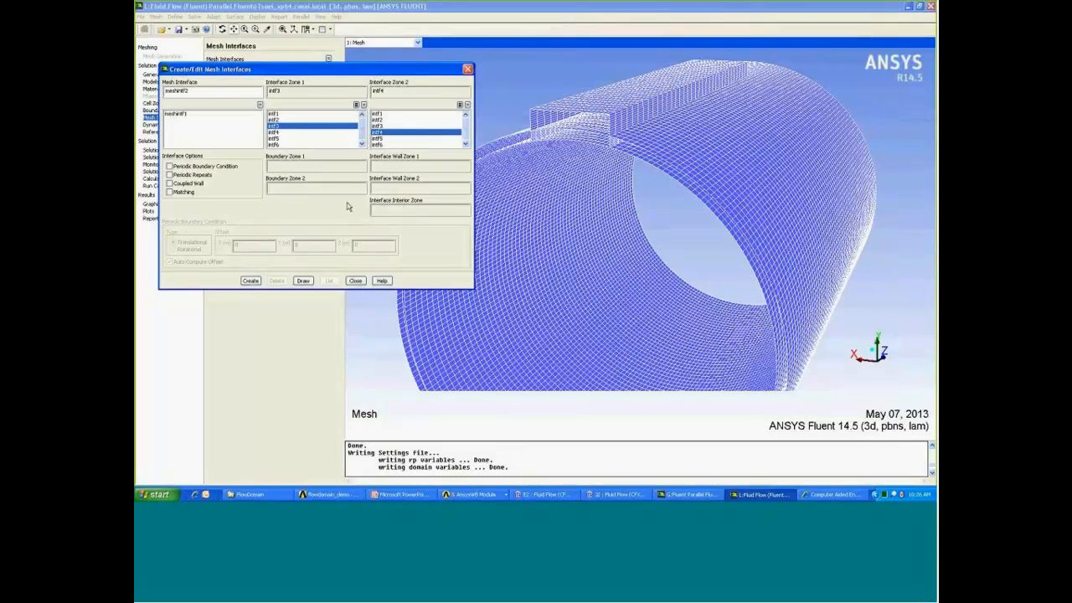
left_click(251, 281)
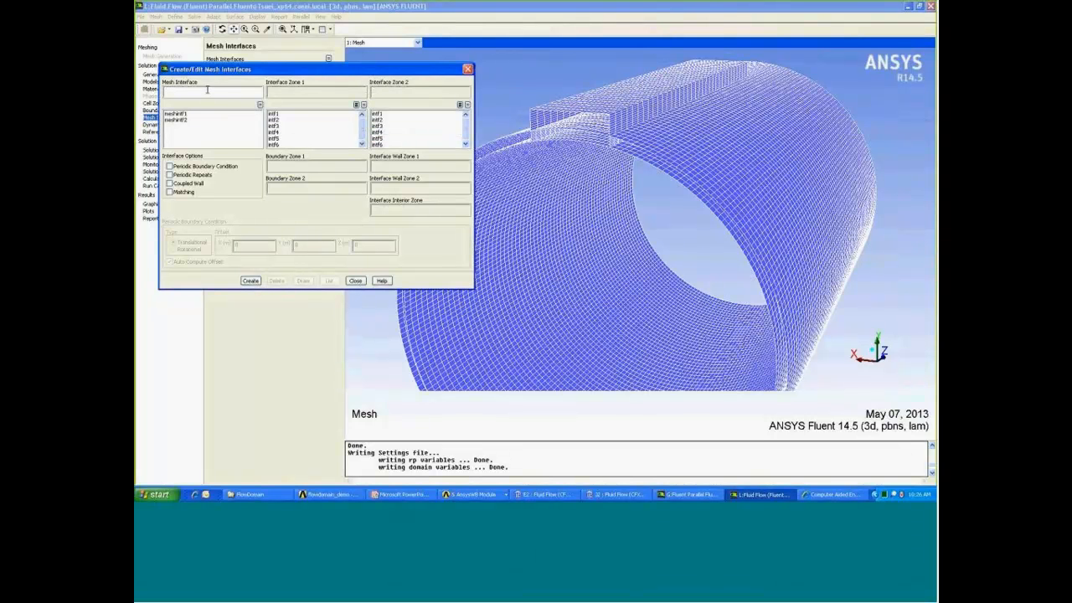
- Create a mesh interface named meshintf3 pairing intf5 as interface zone 1 with intf6 as zone 2, and close the mesh interface dialog
type("meshintf3")
left_click(306, 139)
left_click(385, 144)
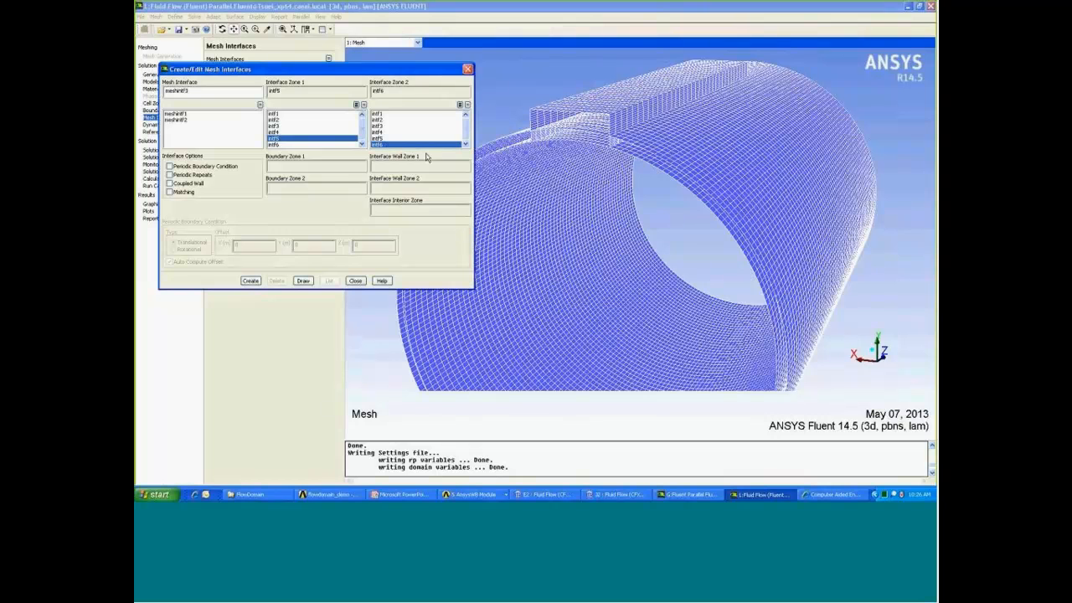
left_click(250, 281)
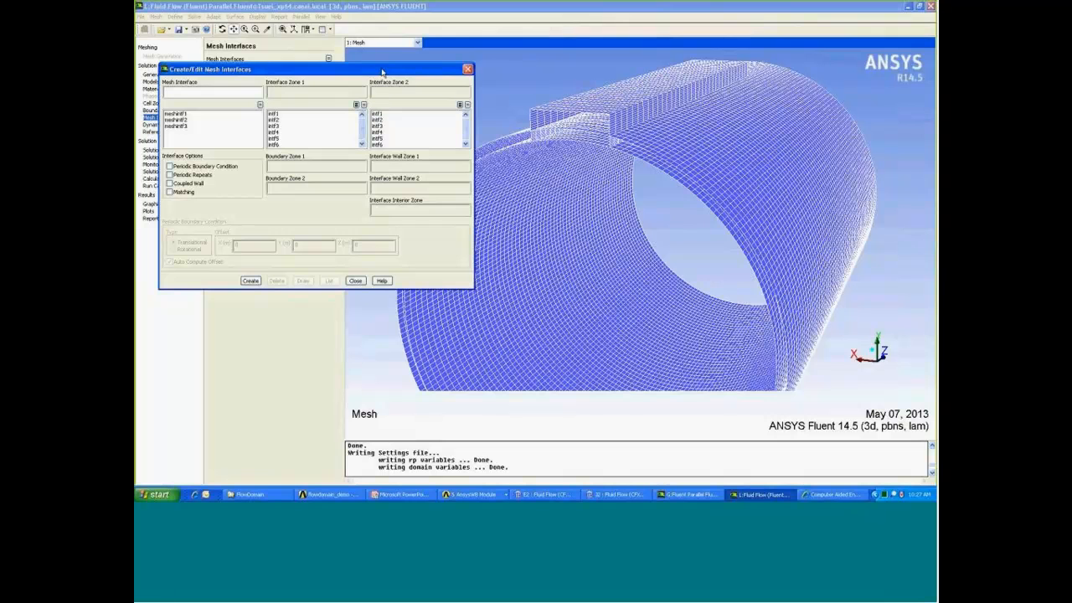
left_click_drag(382, 72, 392, 71)
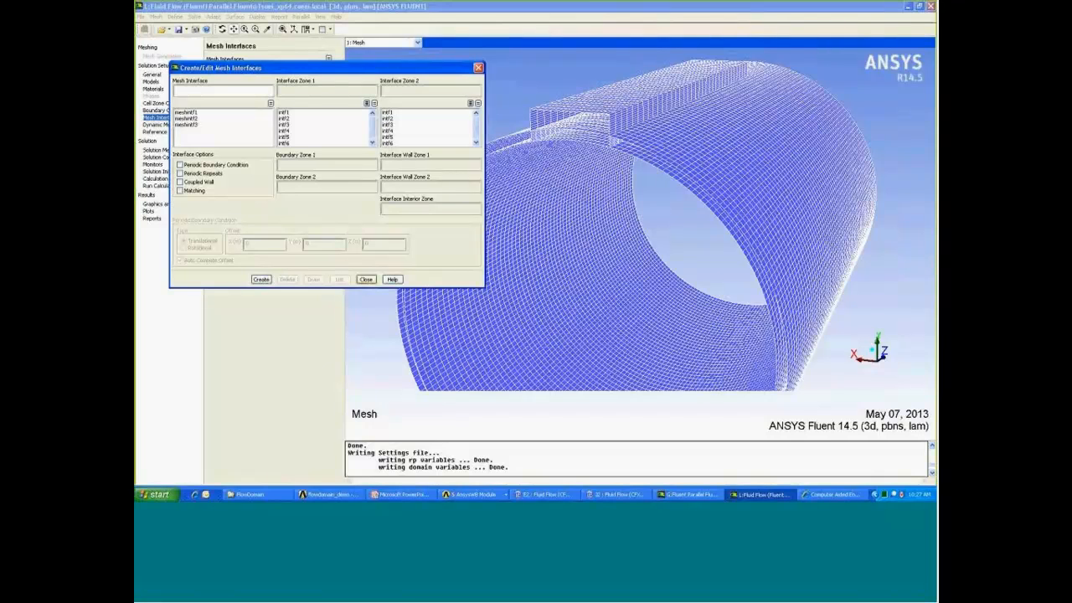
left_click(367, 279)
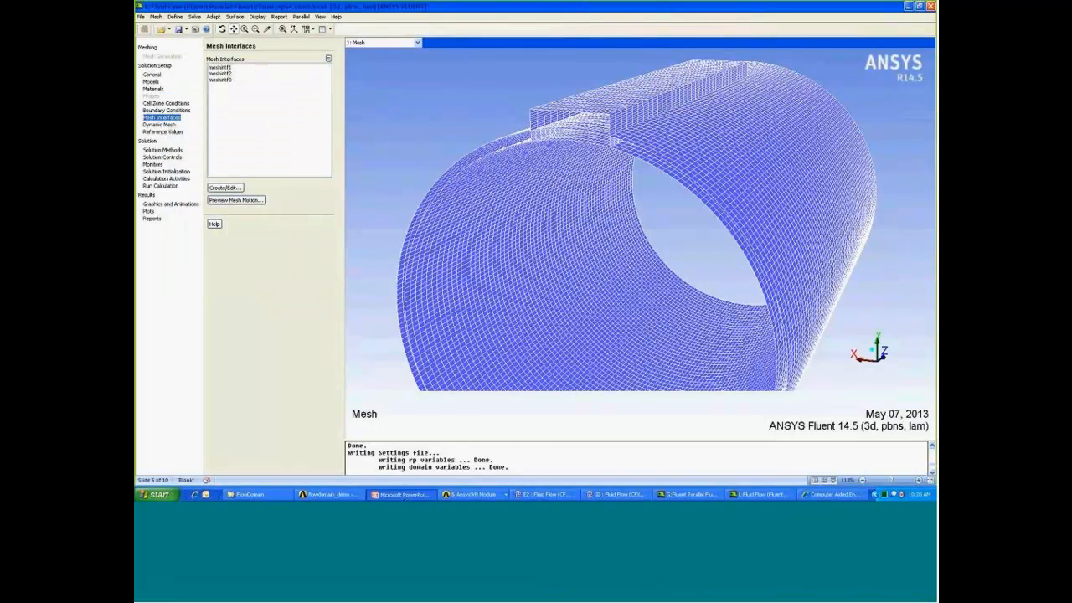
- Switch to the flowdomain.pptx presentation in PowerPoint and show the Summary slide
left_click(406, 494)
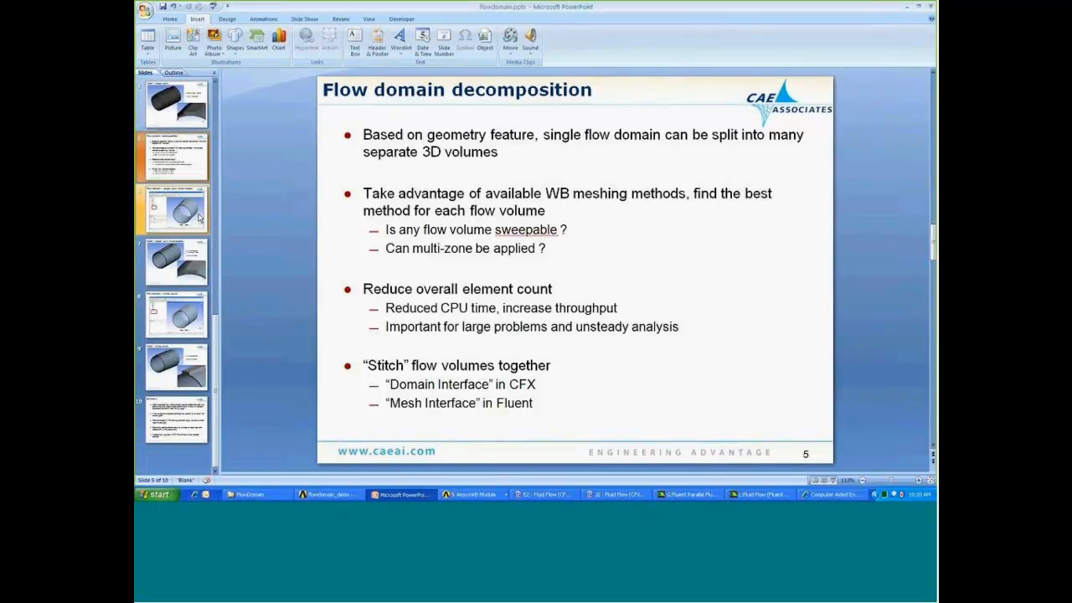
left_click(188, 409)
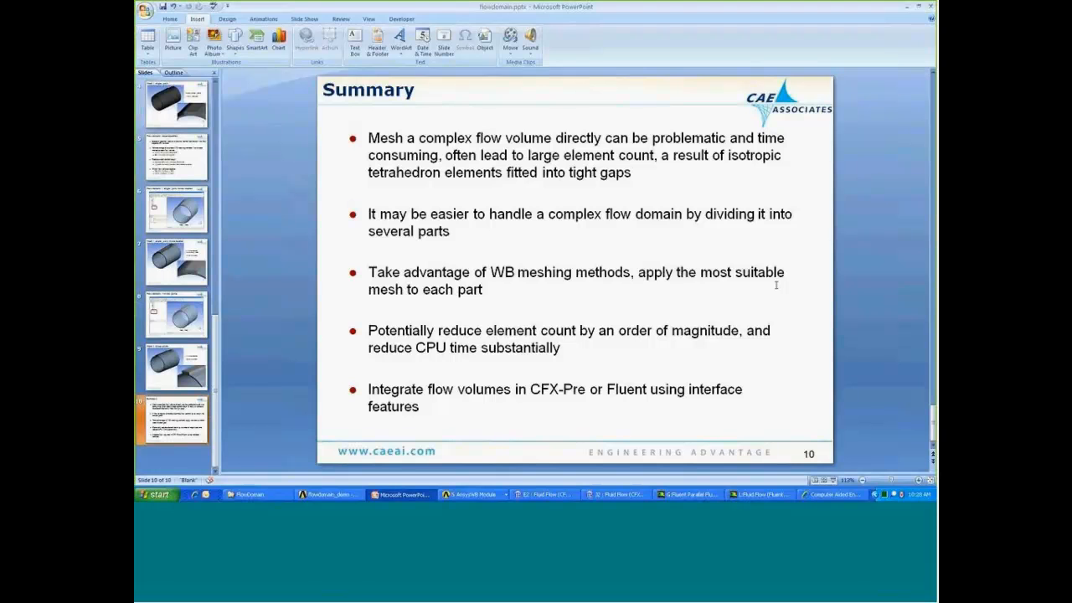